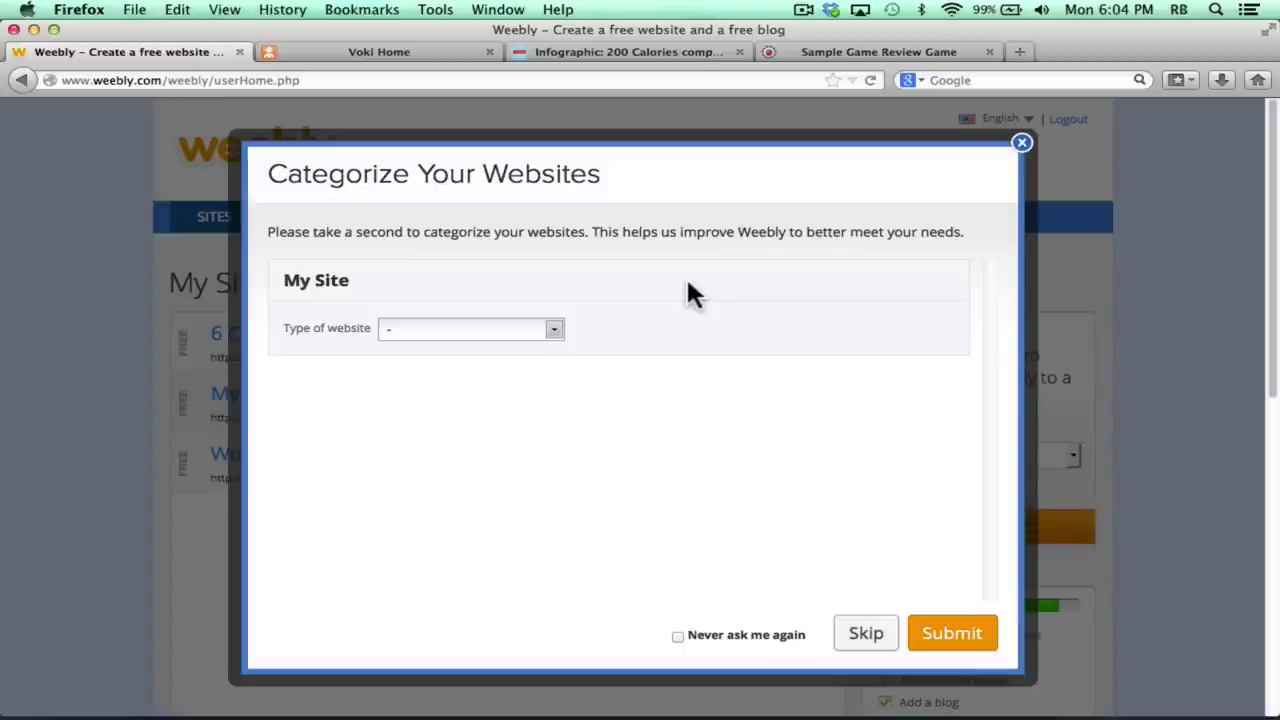
Categorize My Site as an Education website in the Teacher category and submit it.
left_click(556, 333)
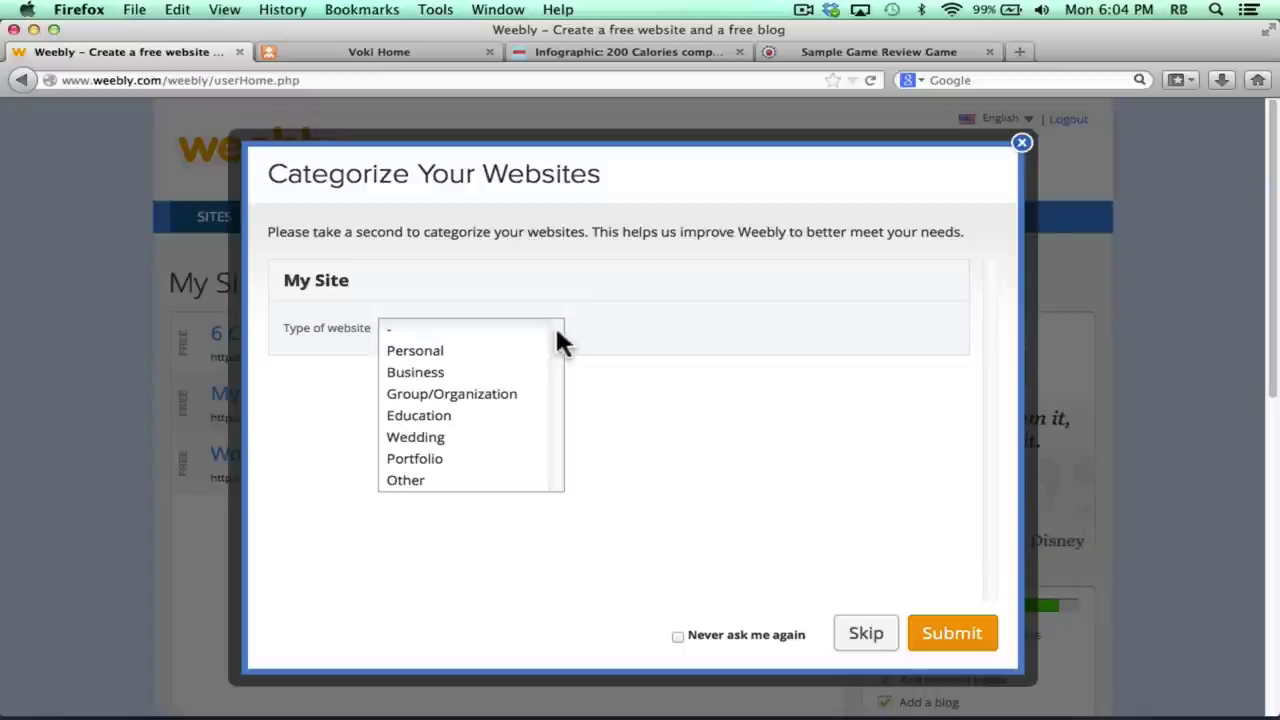
left_click(535, 425)
left_click(906, 352)
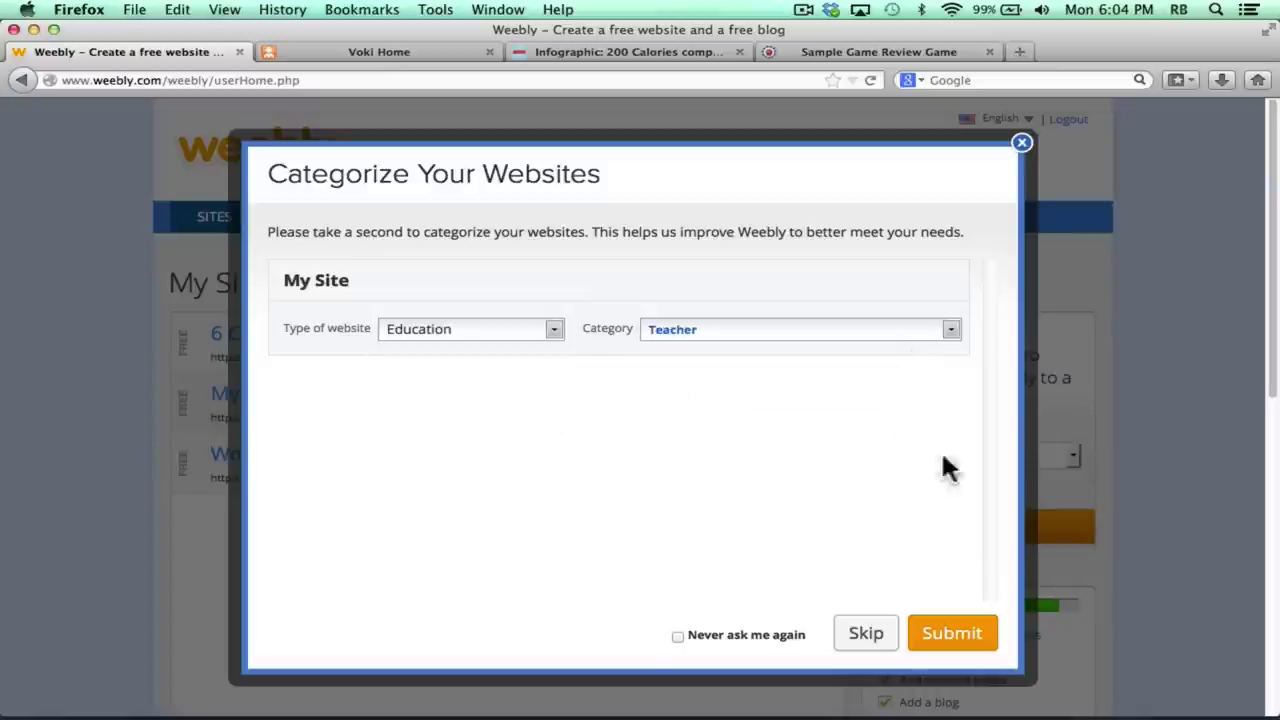
left_click(950, 645)
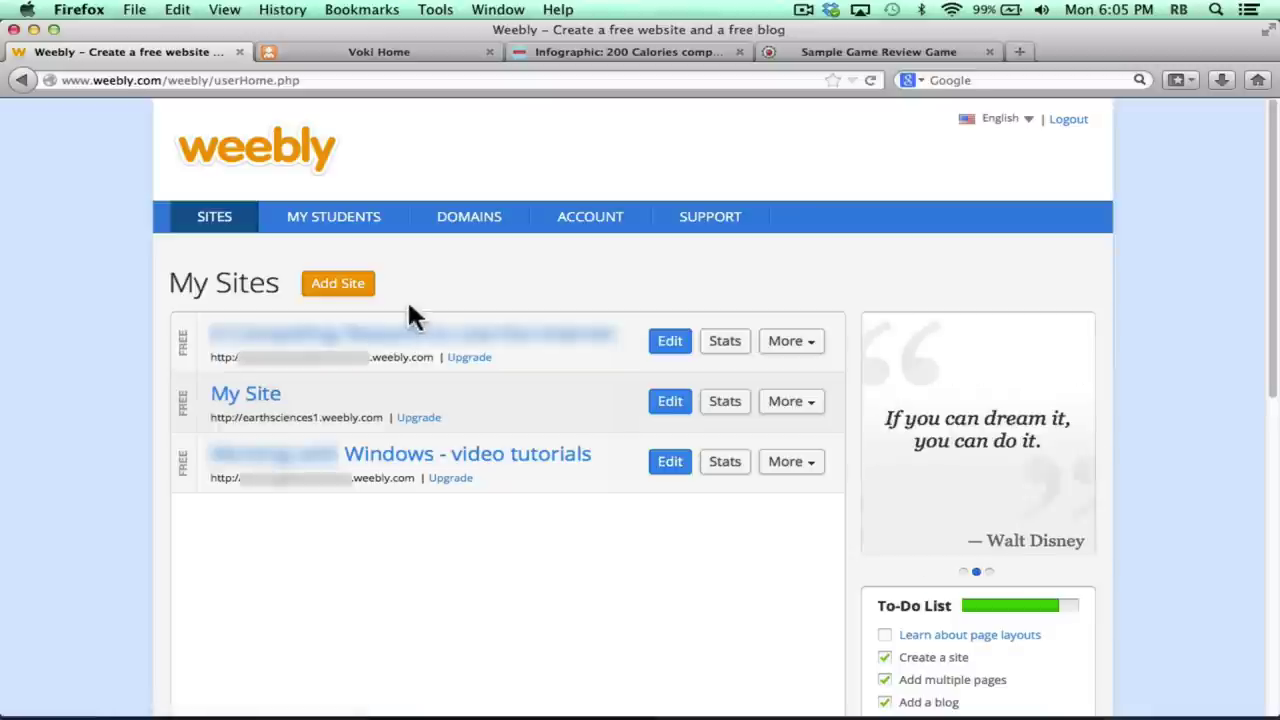
Add a new site with the Site focus and choose the solar-panel theme in its green color variant.
left_click(320, 283)
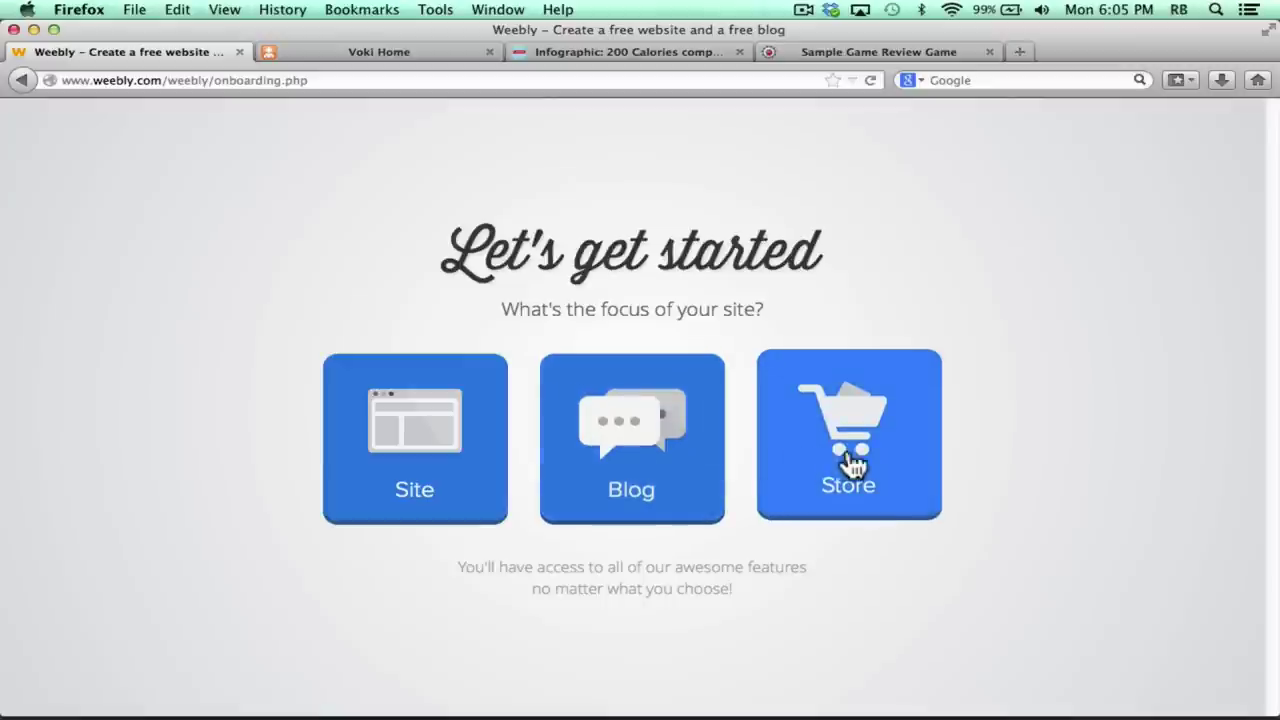
left_click(459, 480)
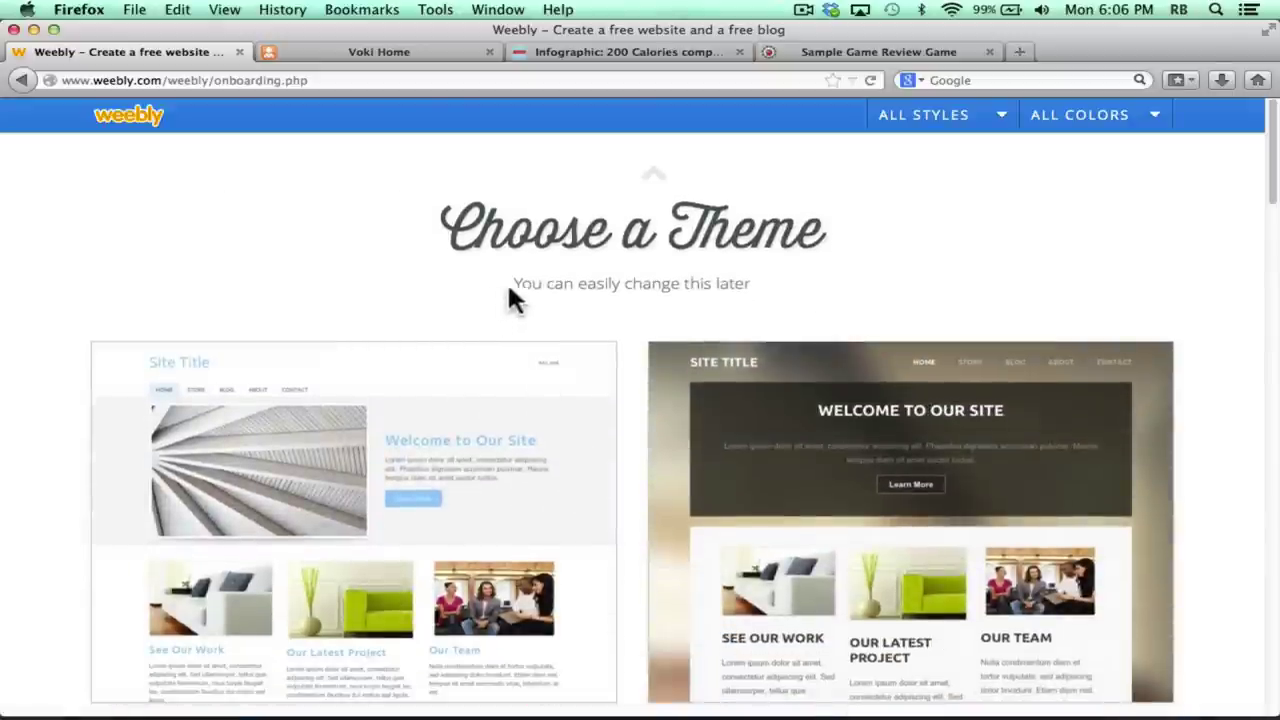
mouse_move(691, 368)
scroll(1271, 186, "down", 10)
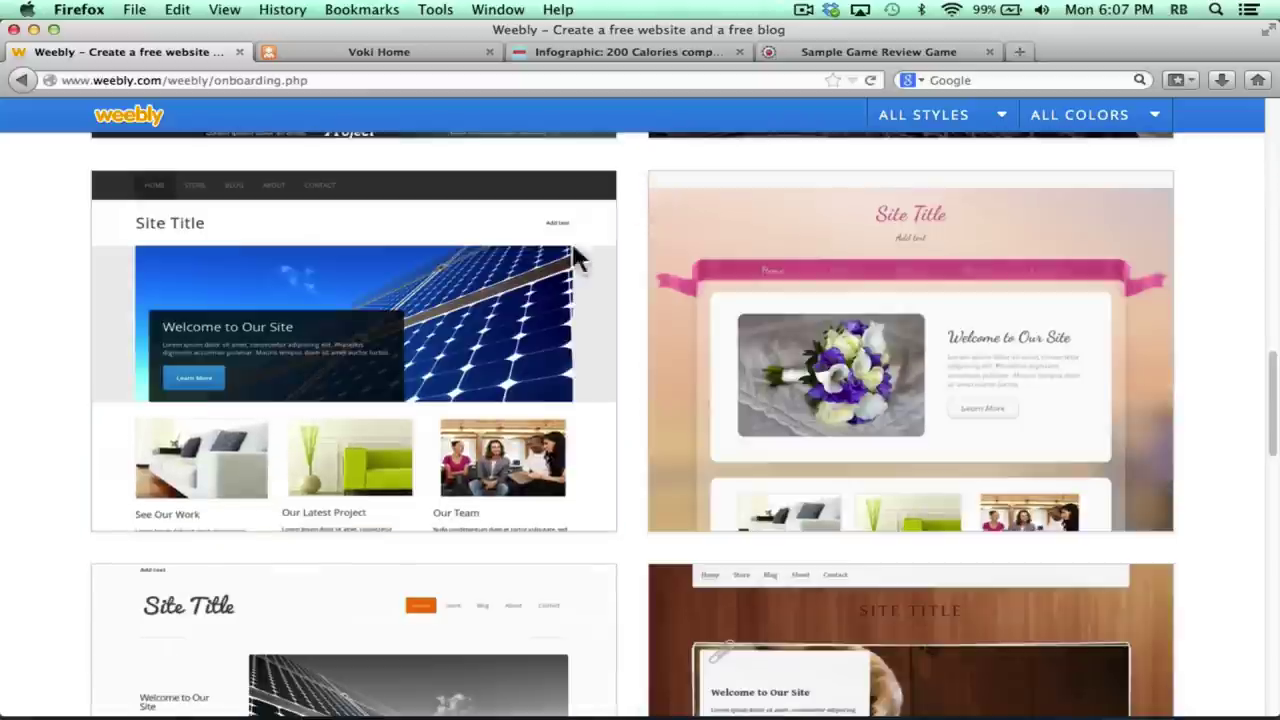
mouse_move(413, 347)
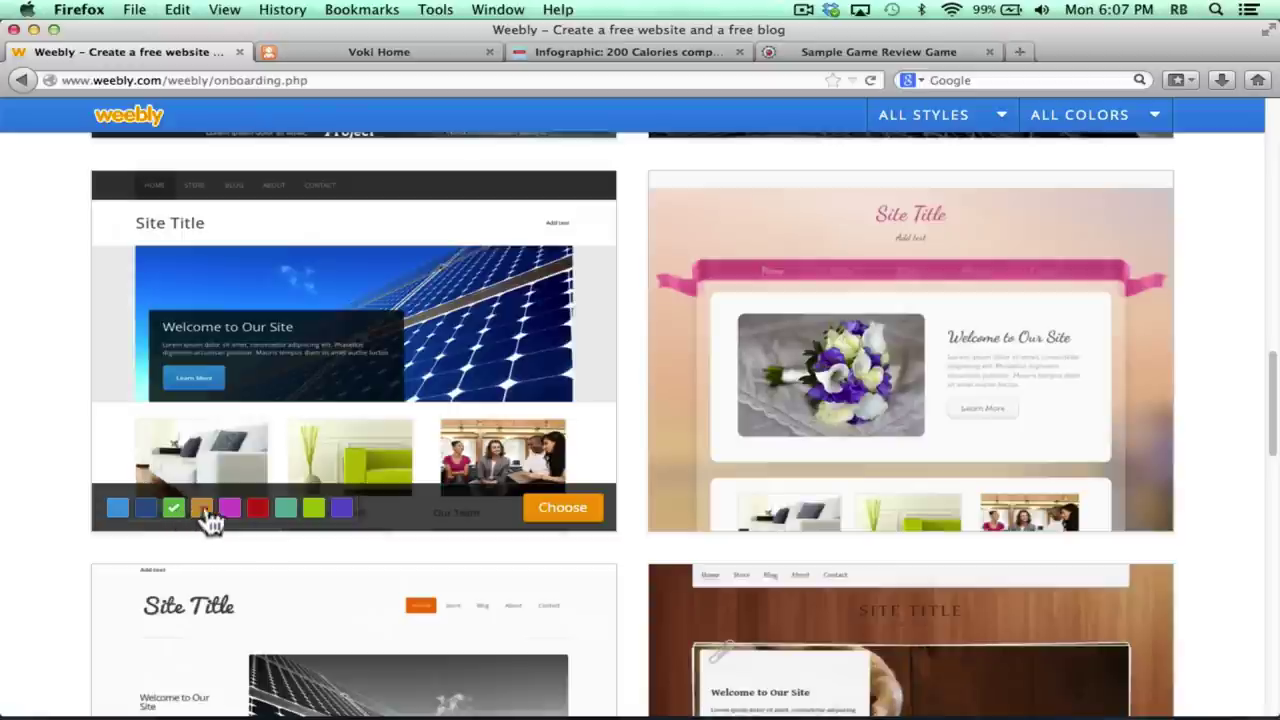
left_click(560, 512)
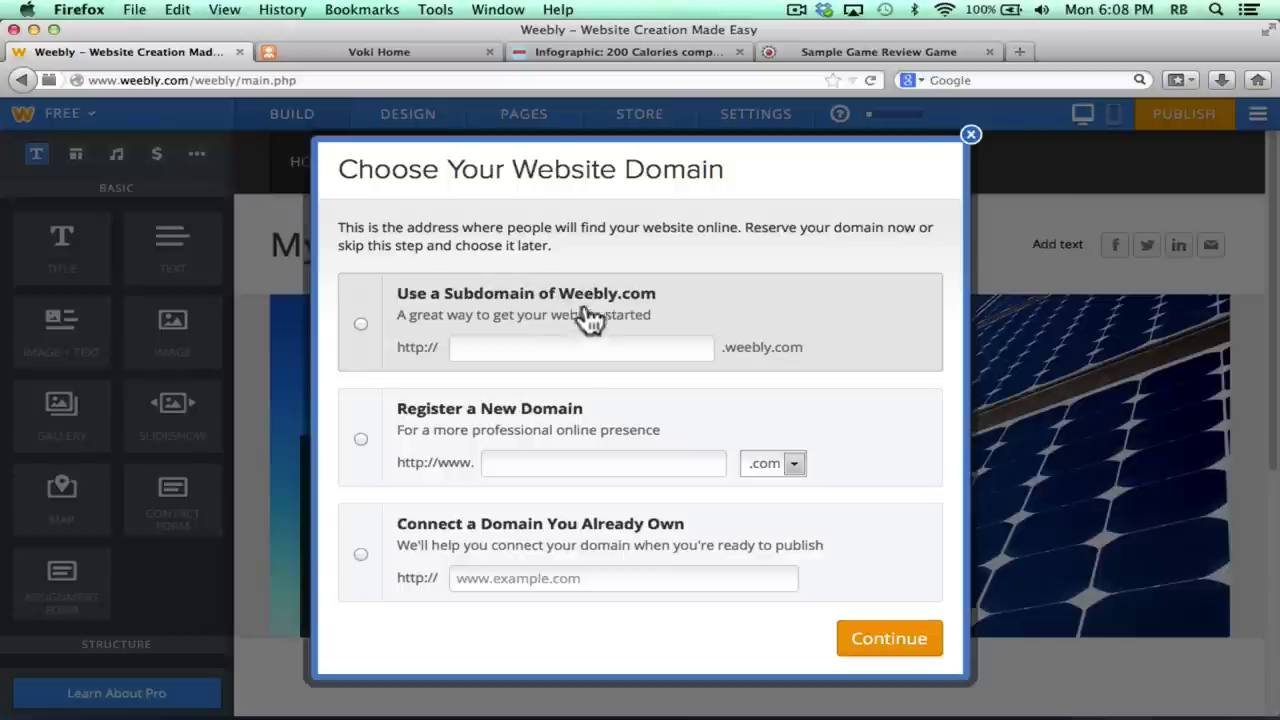
Enter mathforgeniuses as the site's Weebly.com subdomain.
left_click(540, 348)
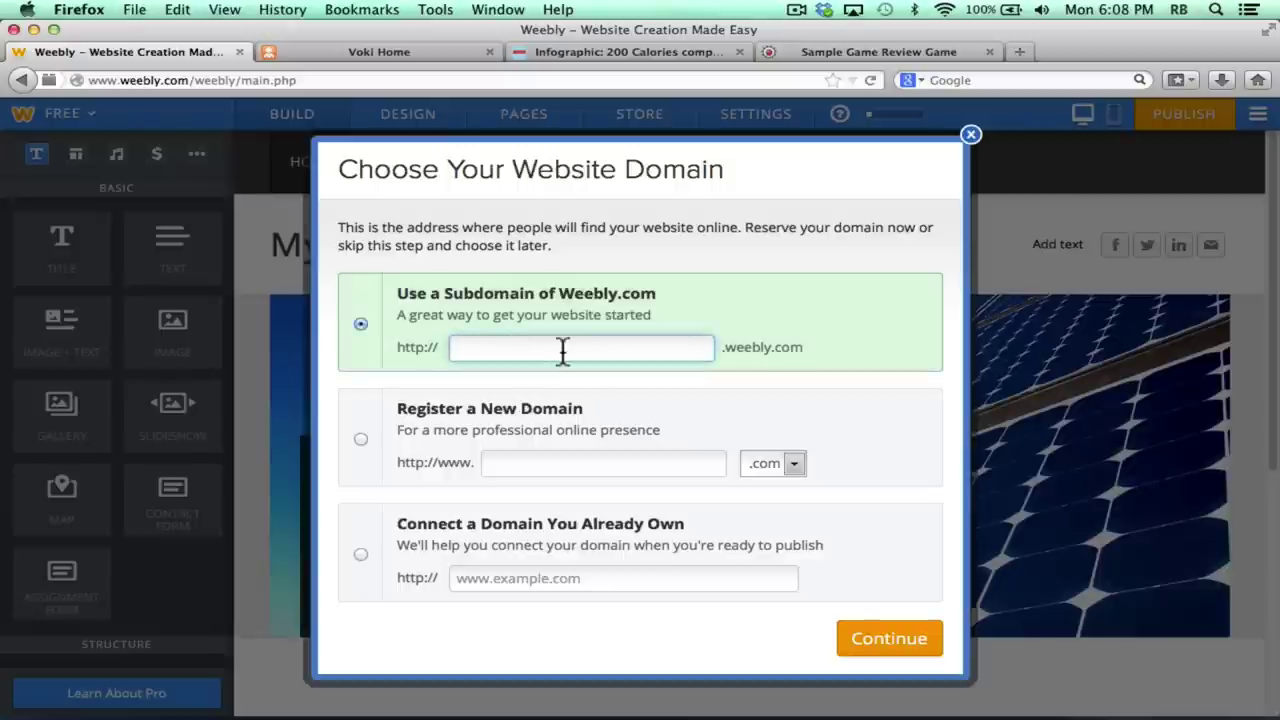
type("mathforgeniuses")
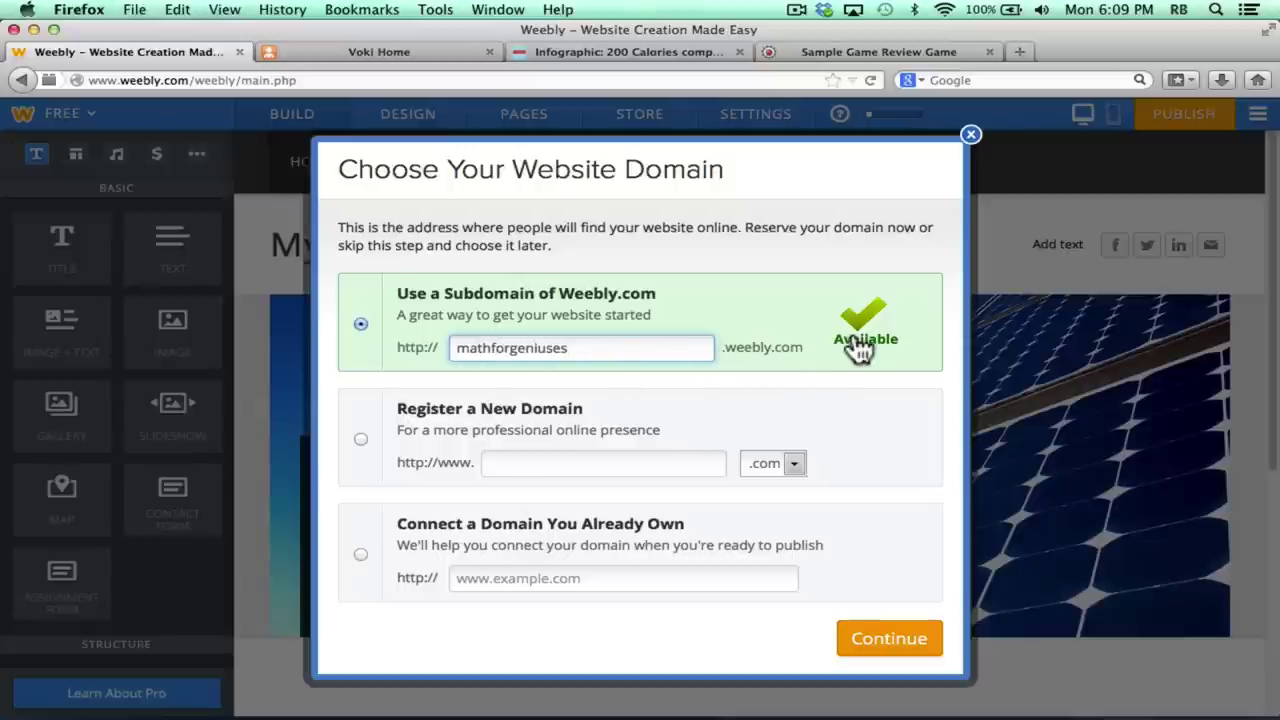
left_click(362, 439)
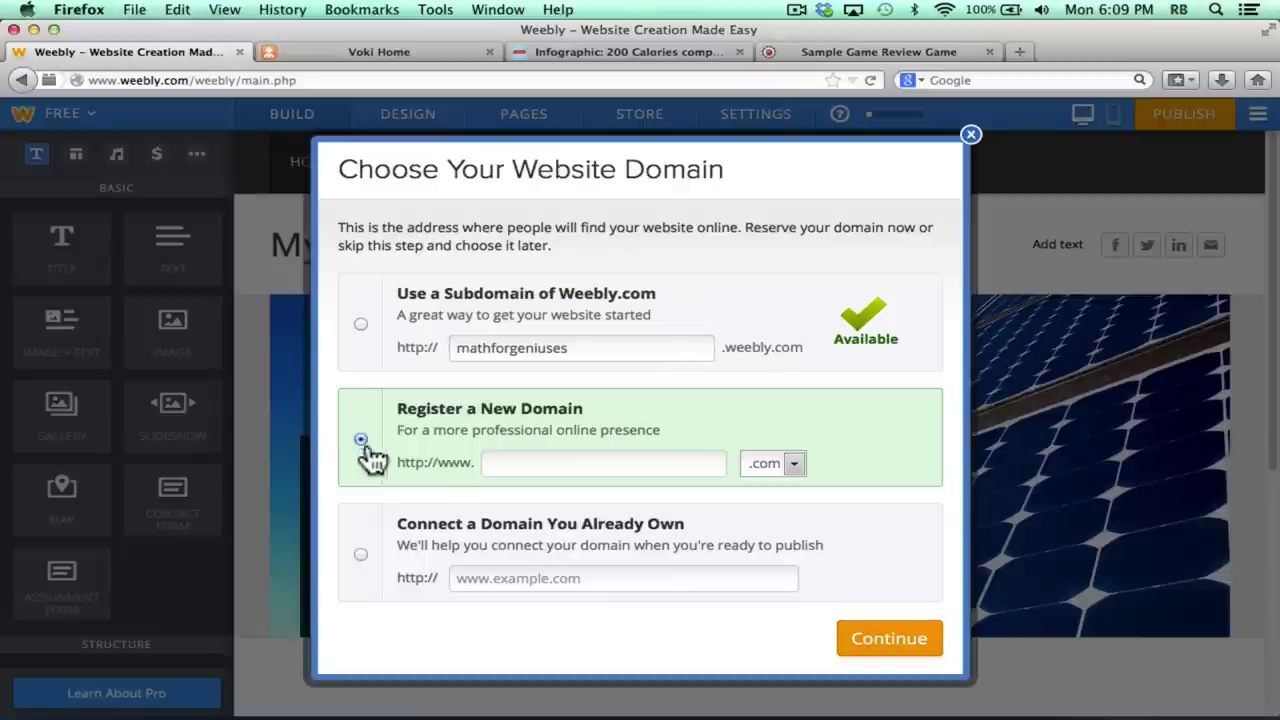
left_click(594, 464)
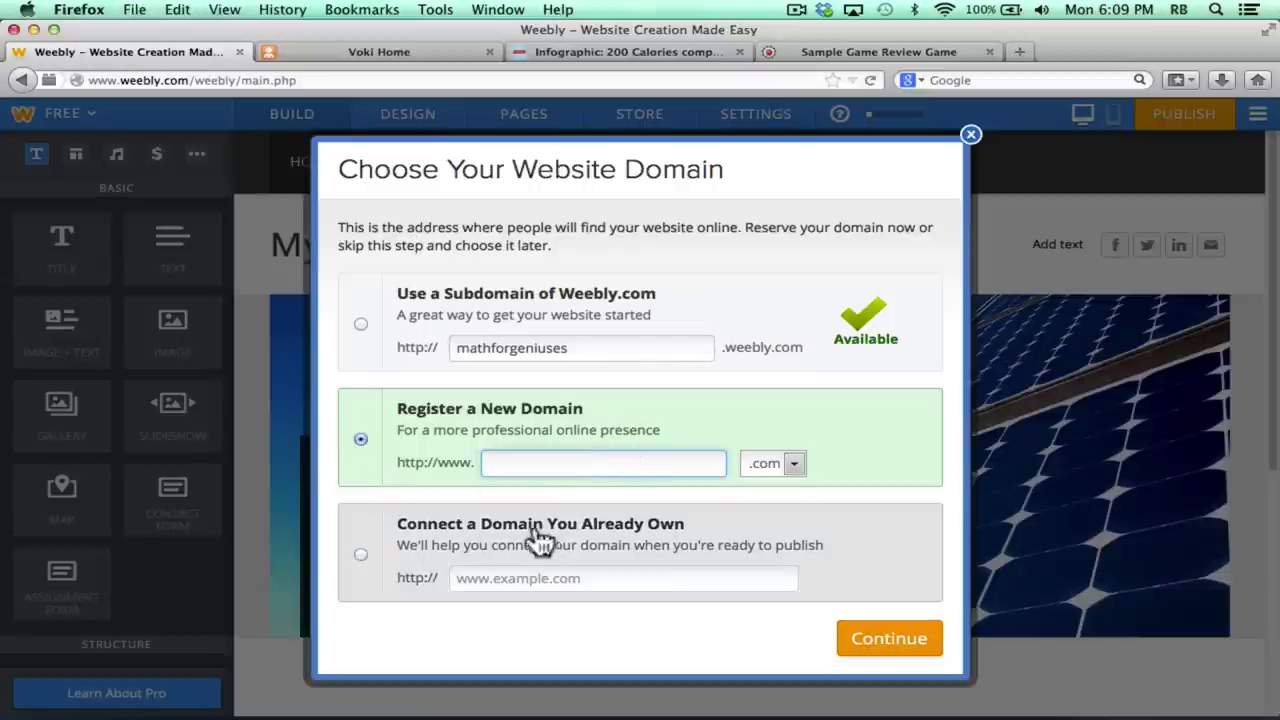
left_click(361, 555)
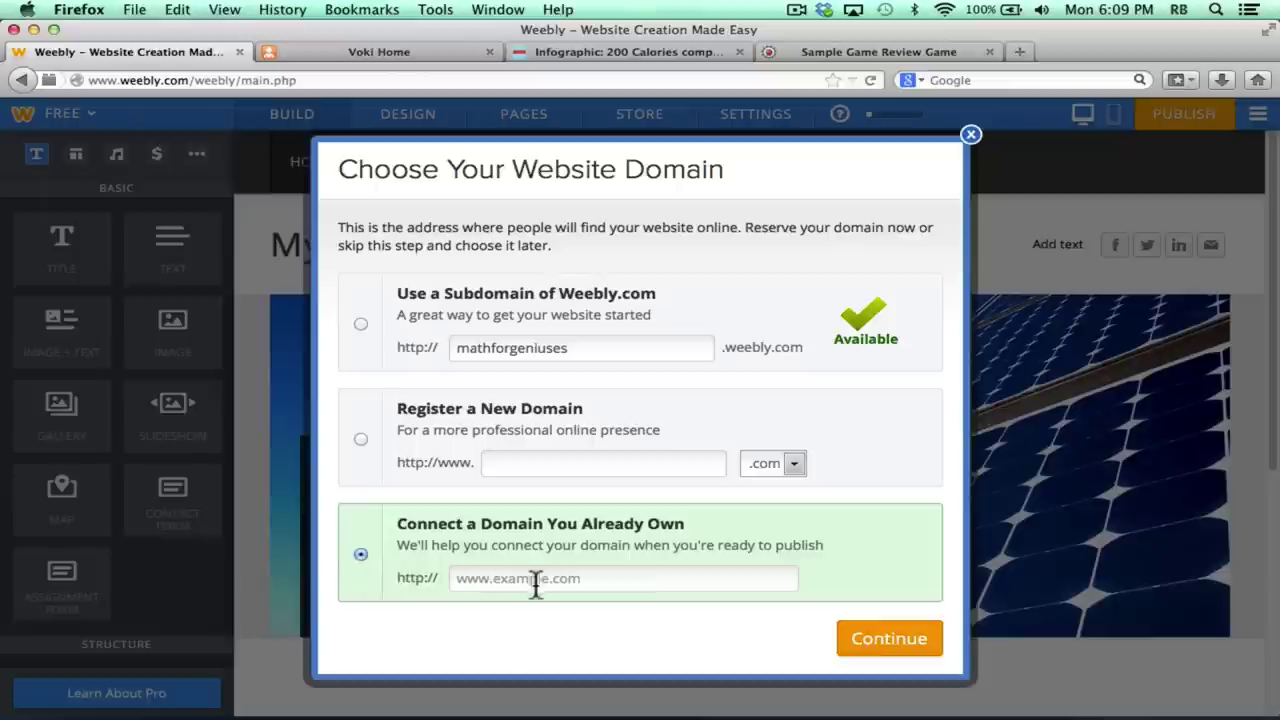
Select the Weebly.com subdomain as the website's domain and continue to the site editor.
left_click(364, 328)
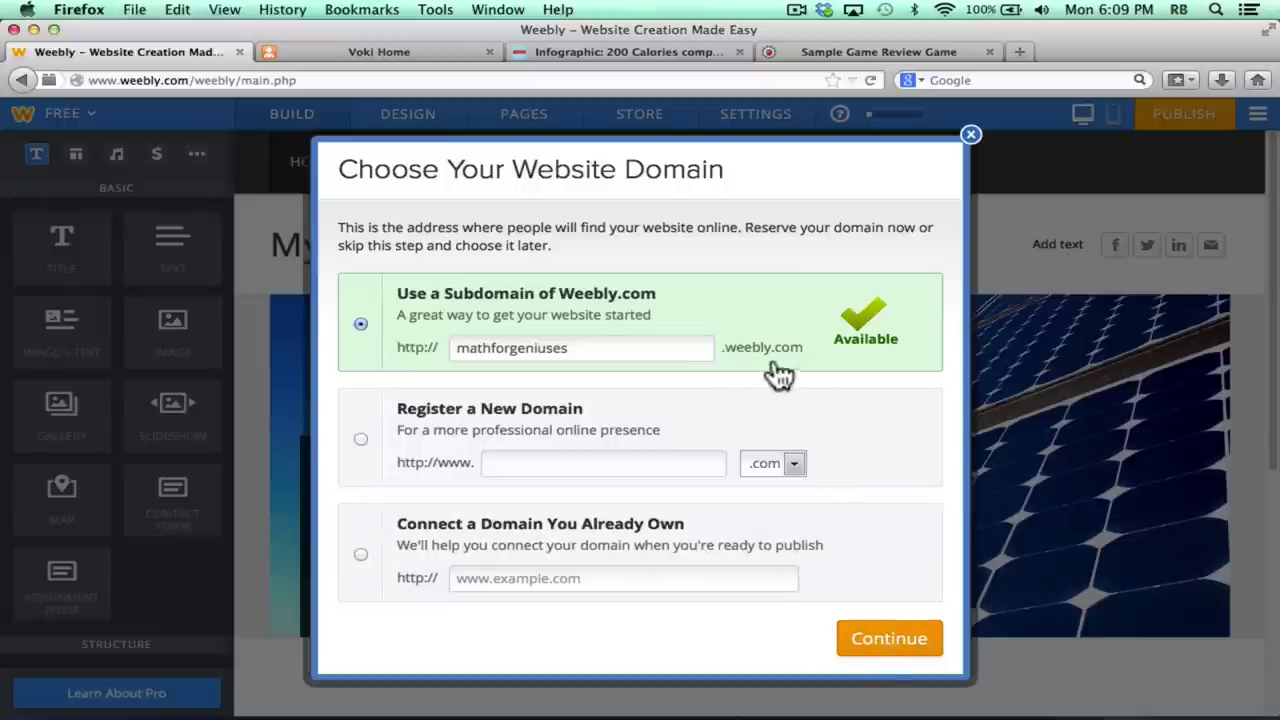
left_click(905, 655)
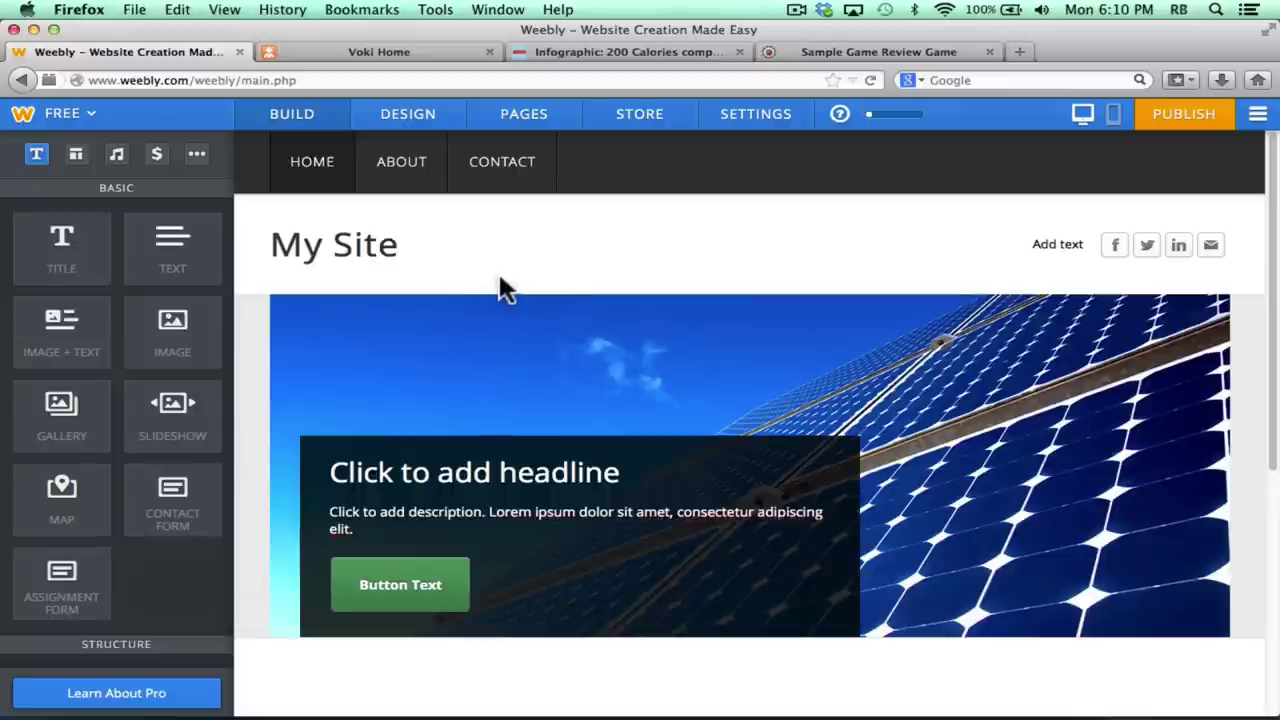
Replace the site title with "Math for Geniuses".
left_click(388, 246)
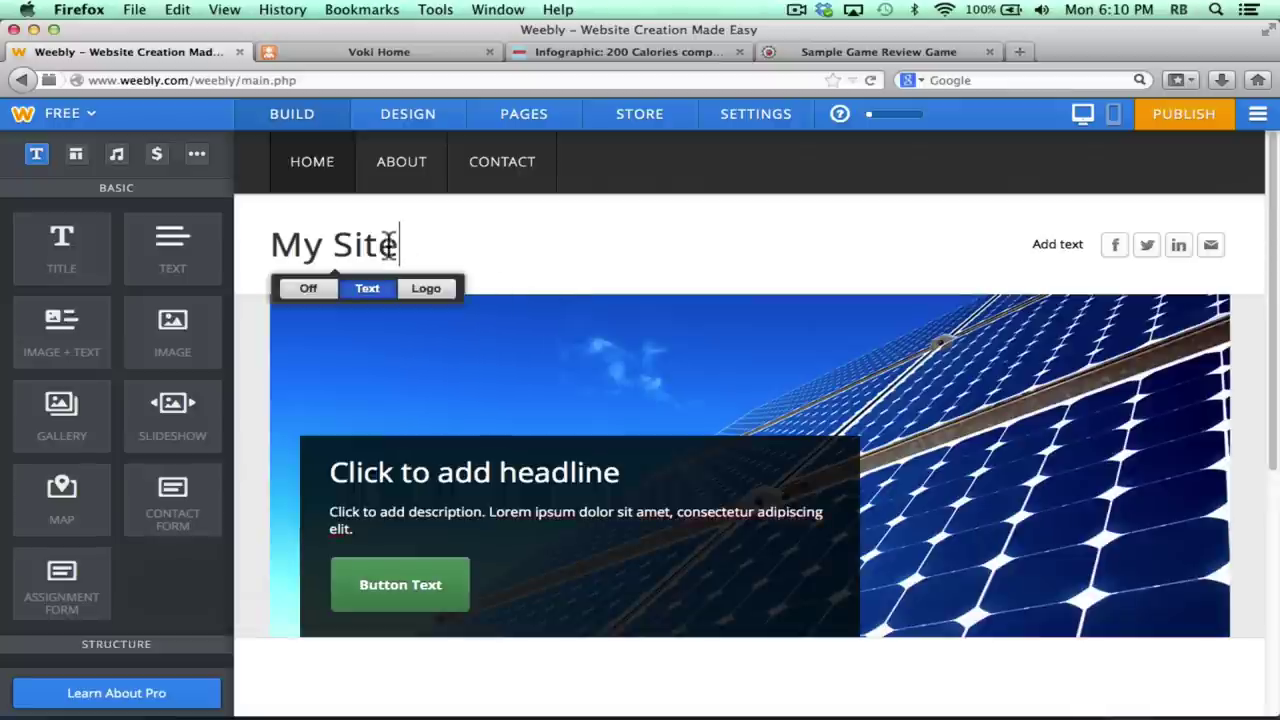
key("BackSpace")
key("BackSpace")
key("BackSpace")
key("BackSpace")
key("BackSpace")
key("BackSpace")
type("ath")
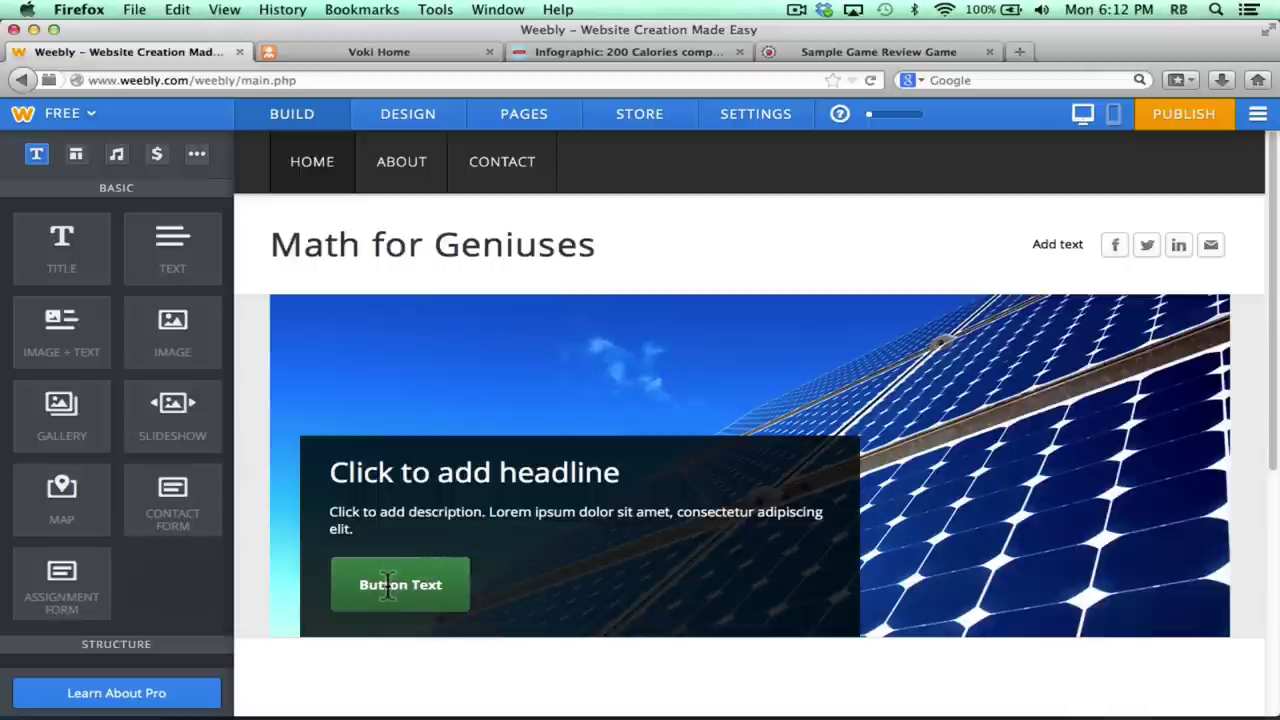
View the style, link and spacing settings of the banner's button.
left_click(388, 588)
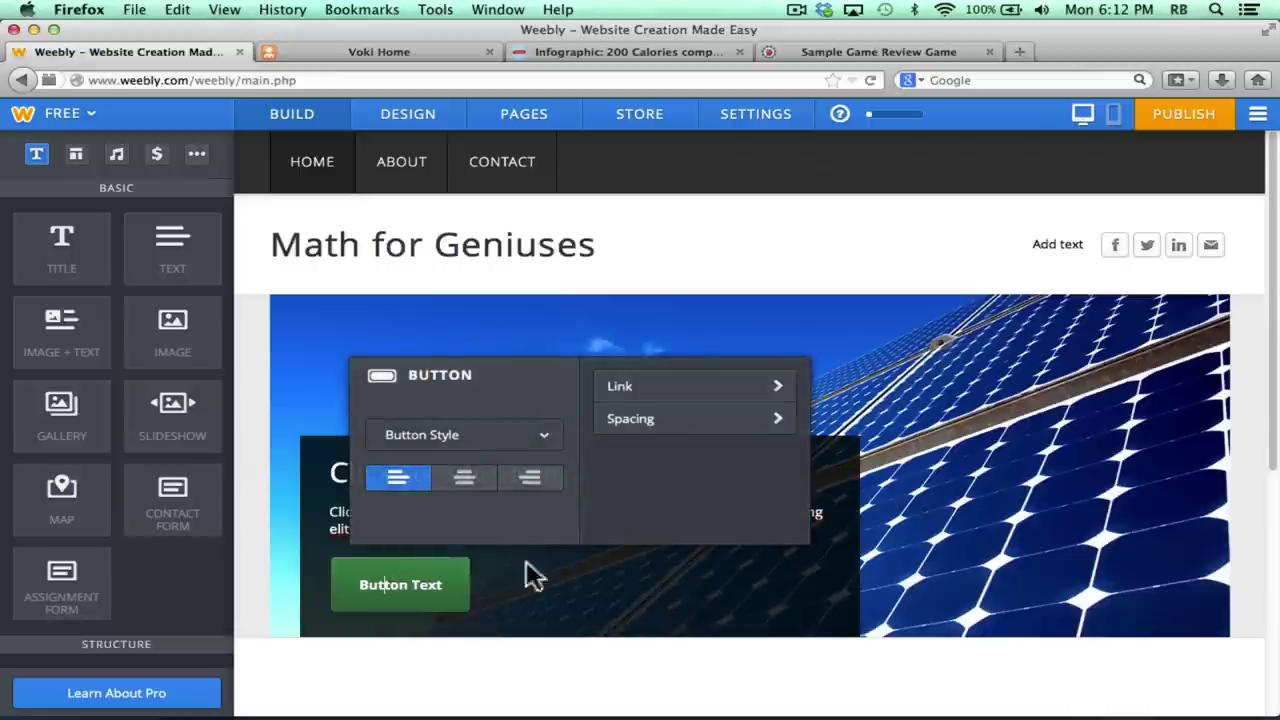
left_click(662, 557)
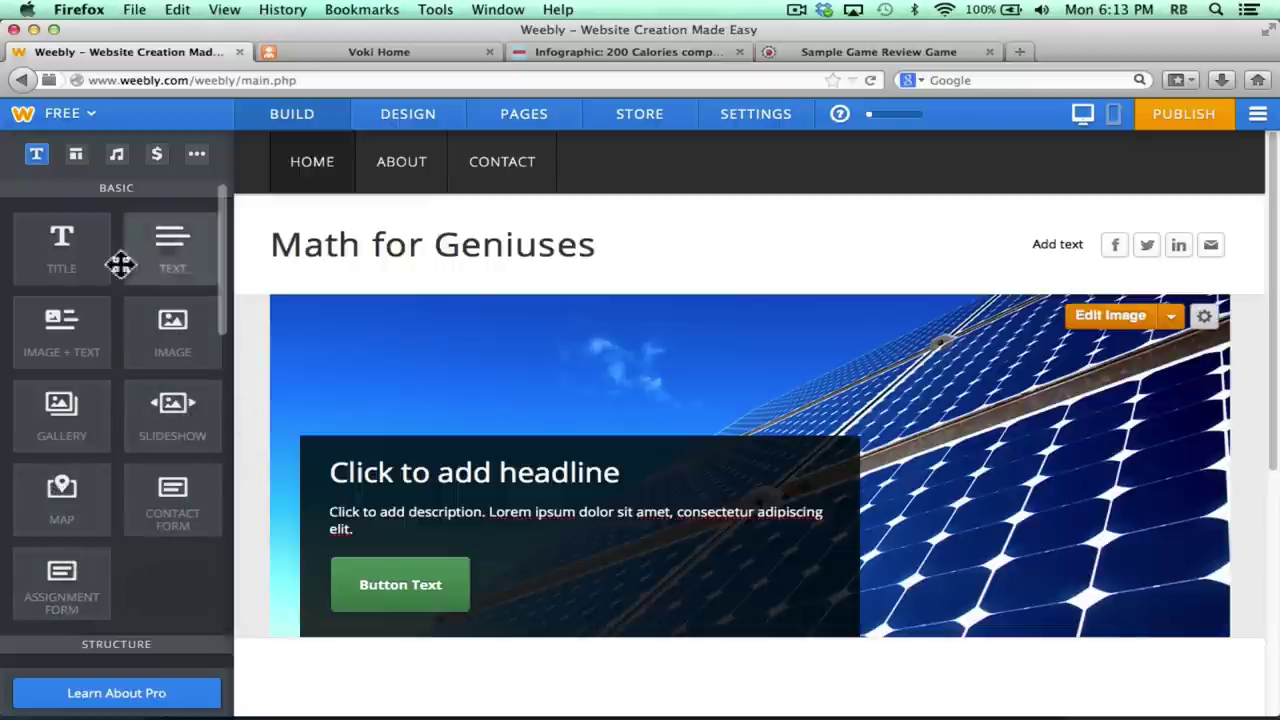
Add a title element below the banner and a text element under it.
left_click_drag(69, 249, 340, 300)
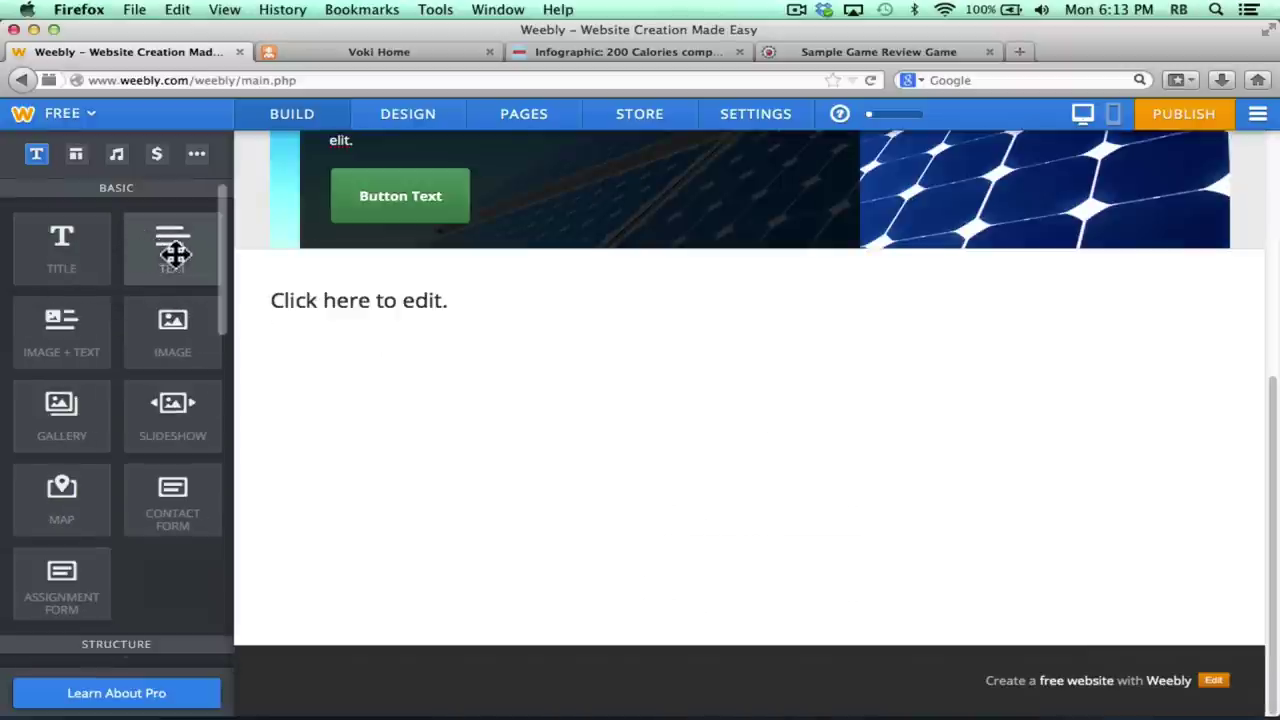
left_click_drag(176, 252, 280, 330)
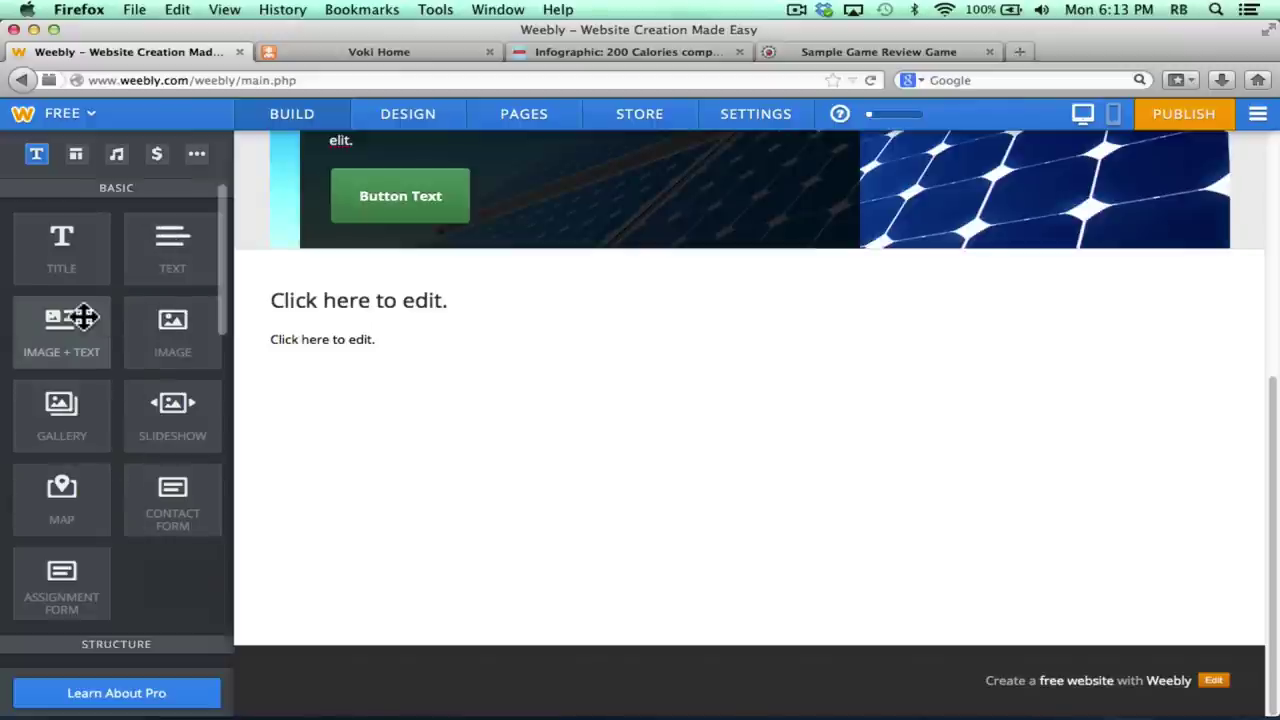
Insert an image-and-text element between the title and the text, using a free photo of a red ruler from a "ruler" search.
left_click_drag(86, 320, 460, 317)
left_click(353, 388)
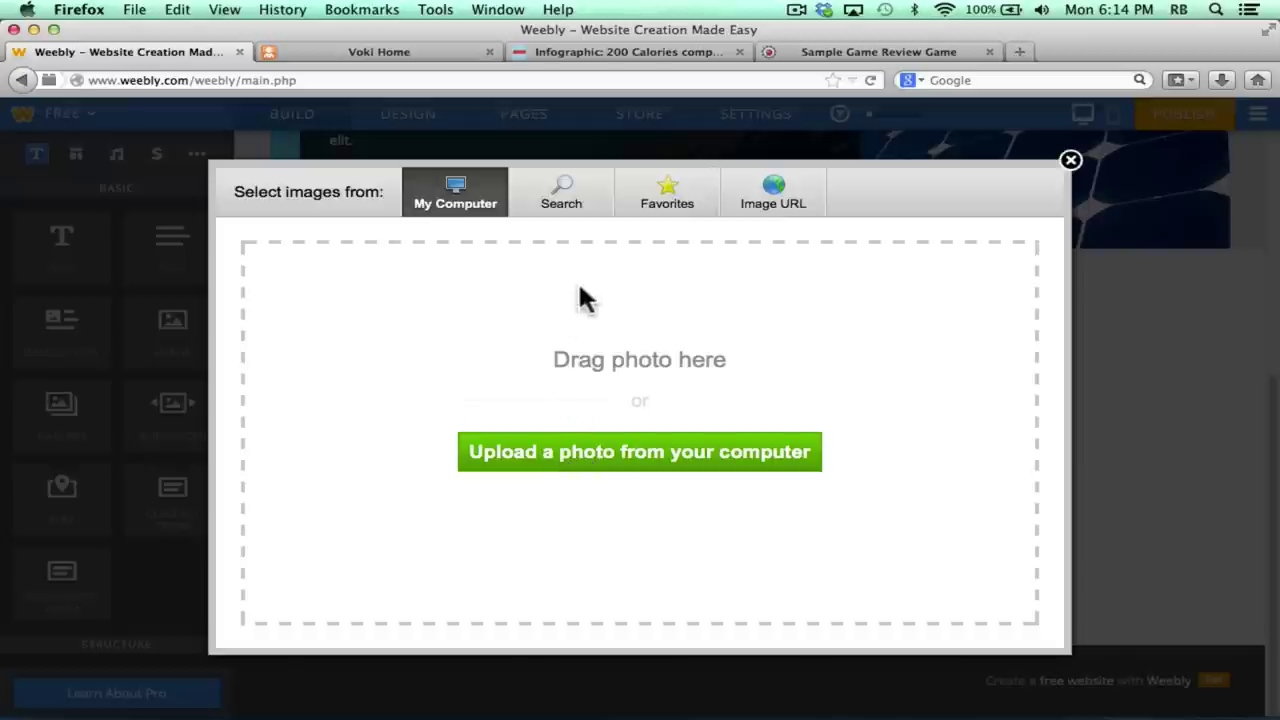
left_click(563, 202)
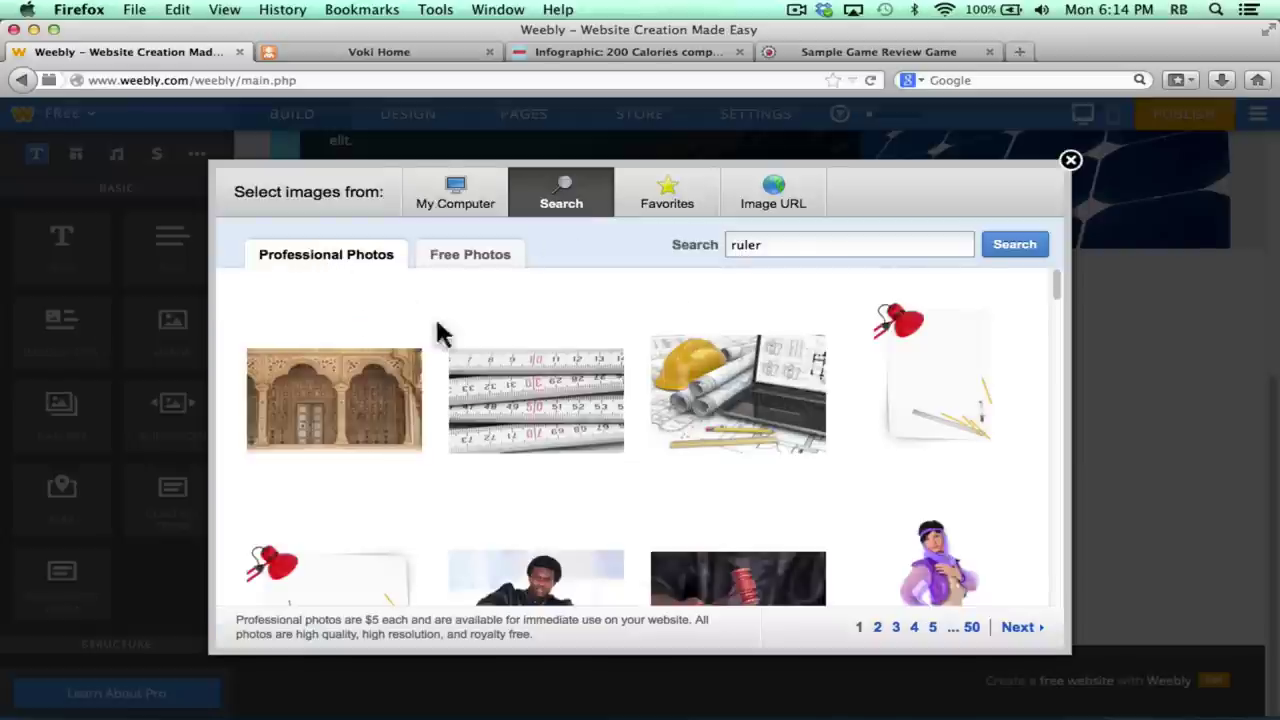
mouse_move(500, 394)
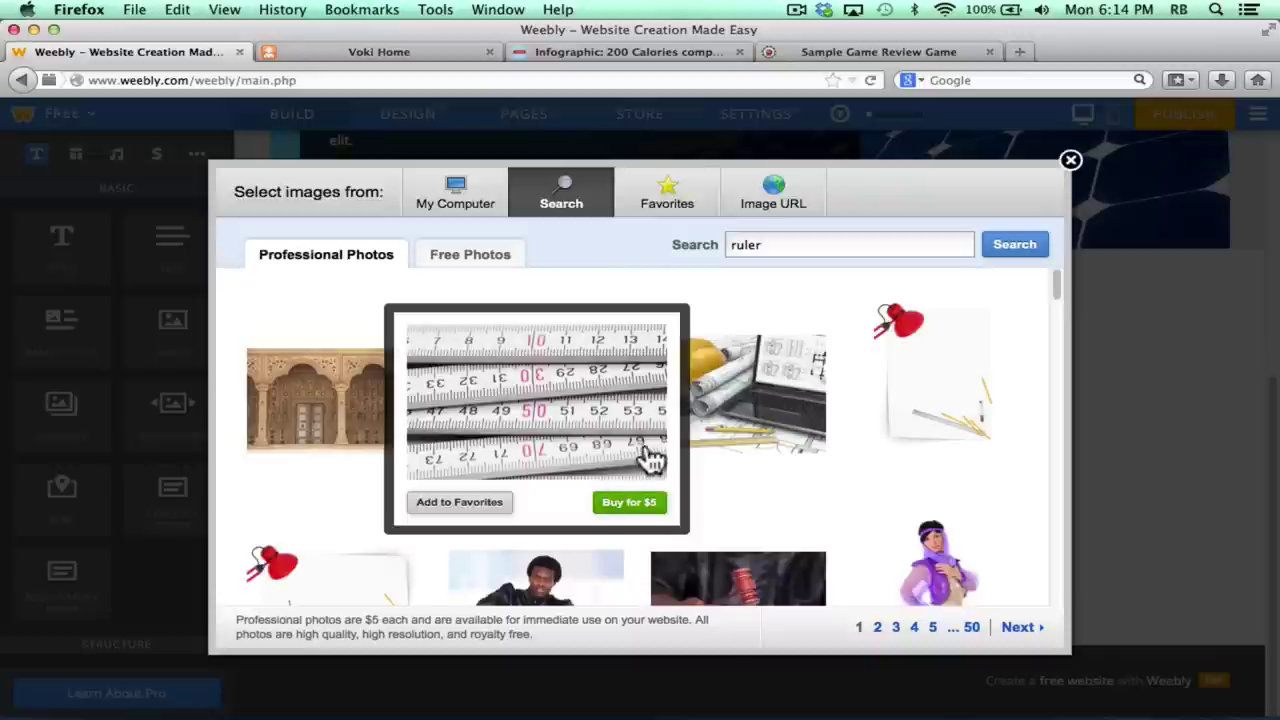
left_click(477, 259)
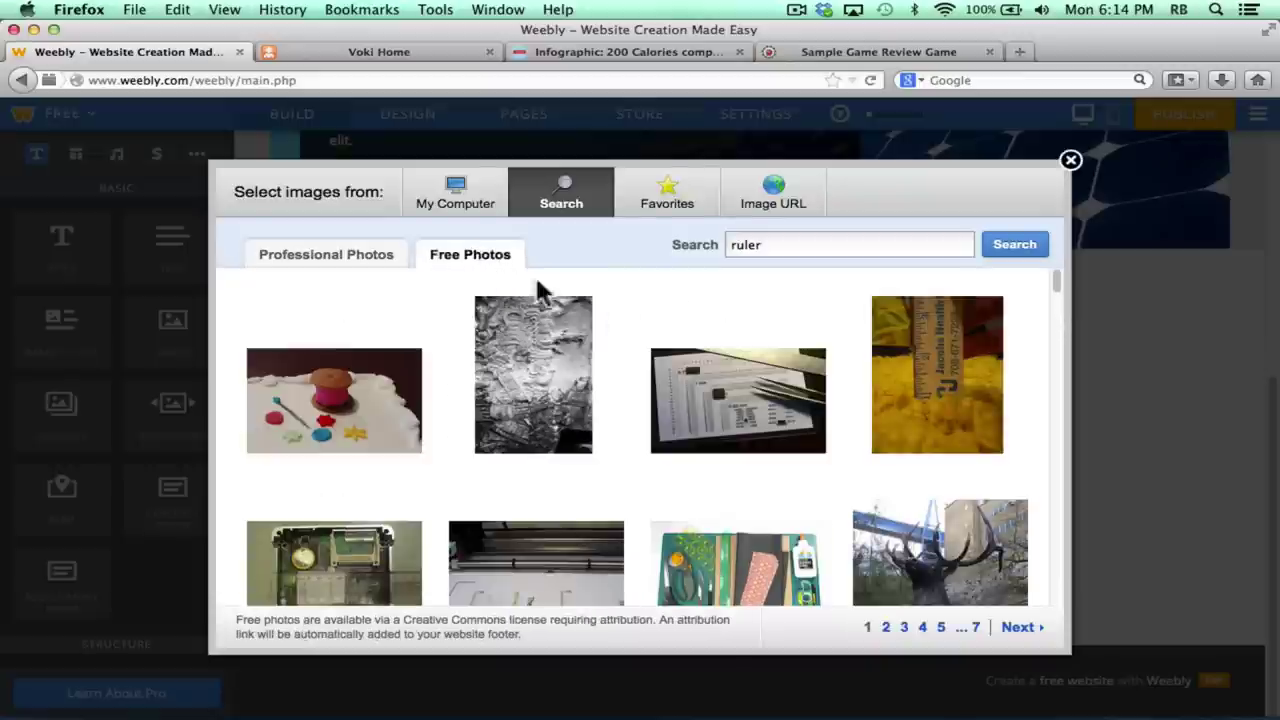
left_click(737, 380)
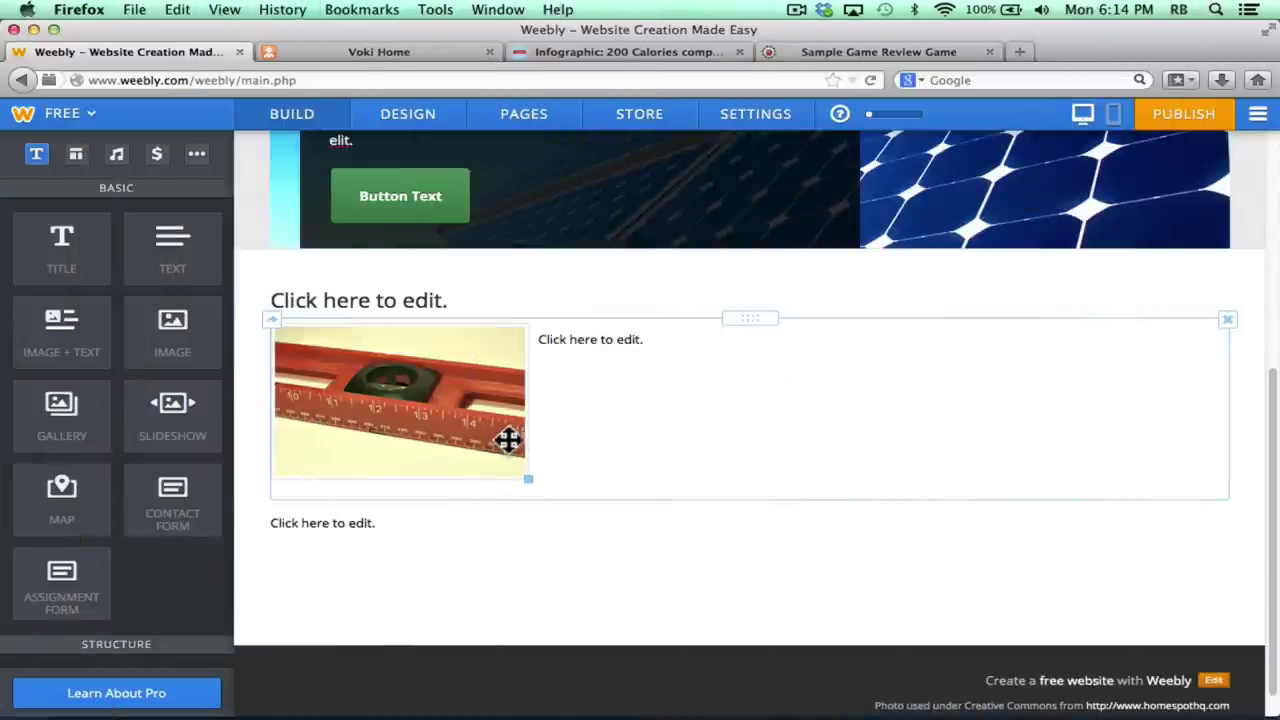
Enter "Remember, MATH IS FUN!!!!!!!" as the text beside the ruler photo.
left_click(607, 337)
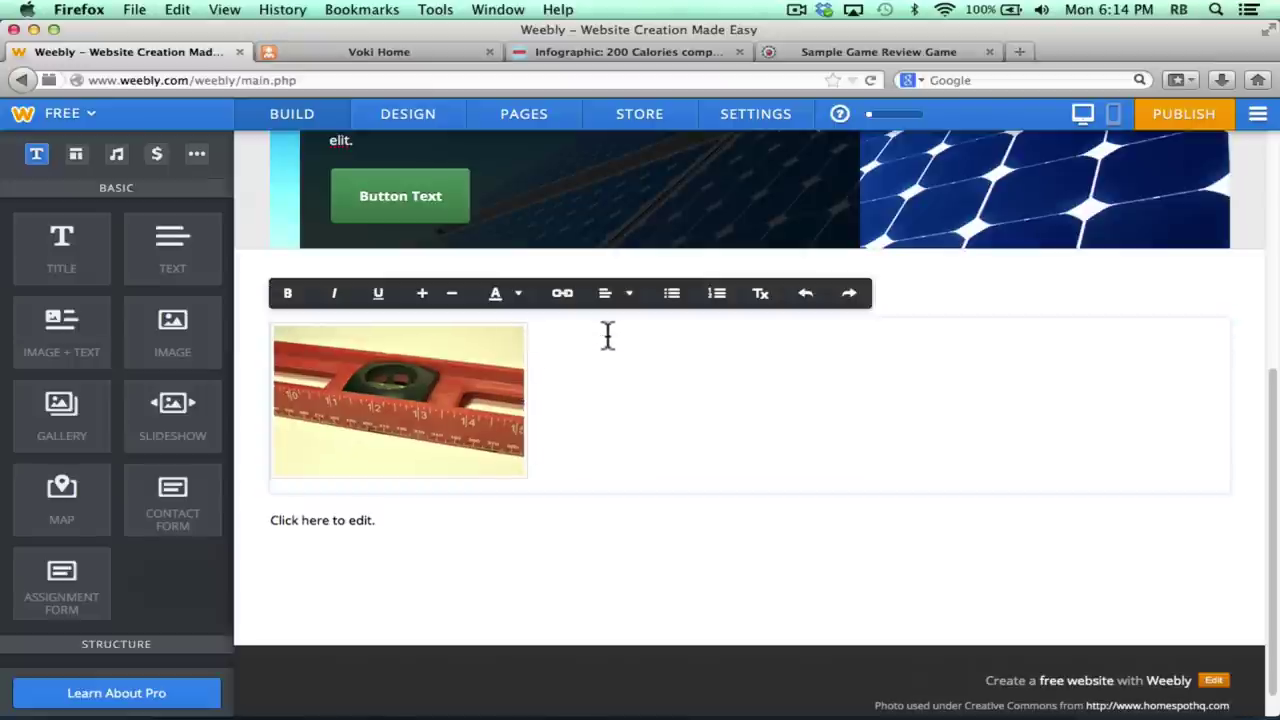
type("Remember, MATH IS FUN!!!!!!!")
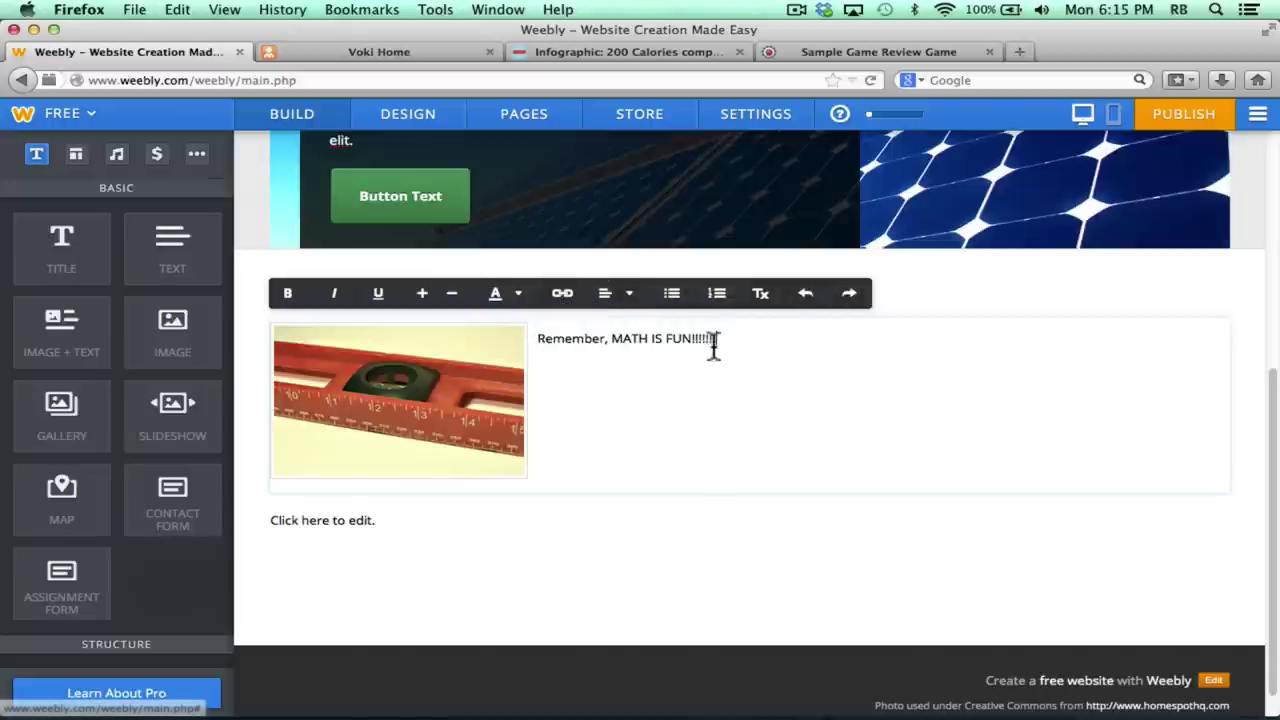
left_click_drag(729, 343, 556, 318)
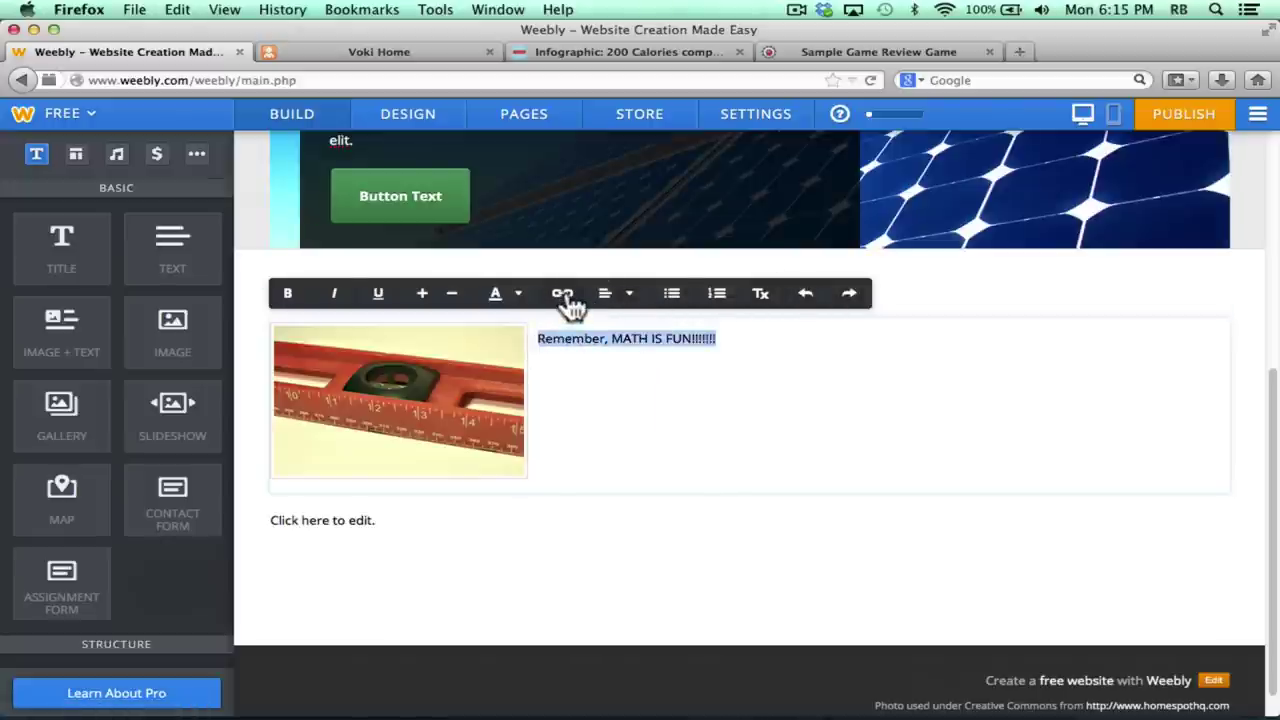
left_click(564, 296)
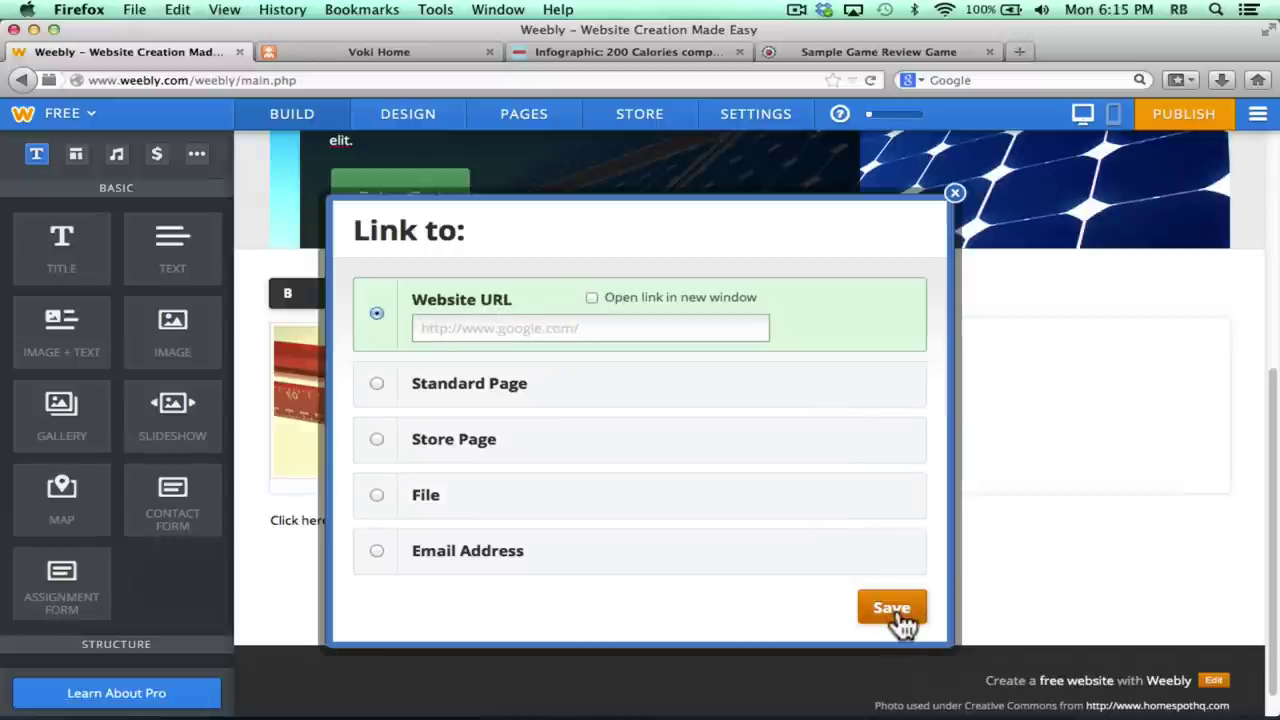
left_click(955, 192)
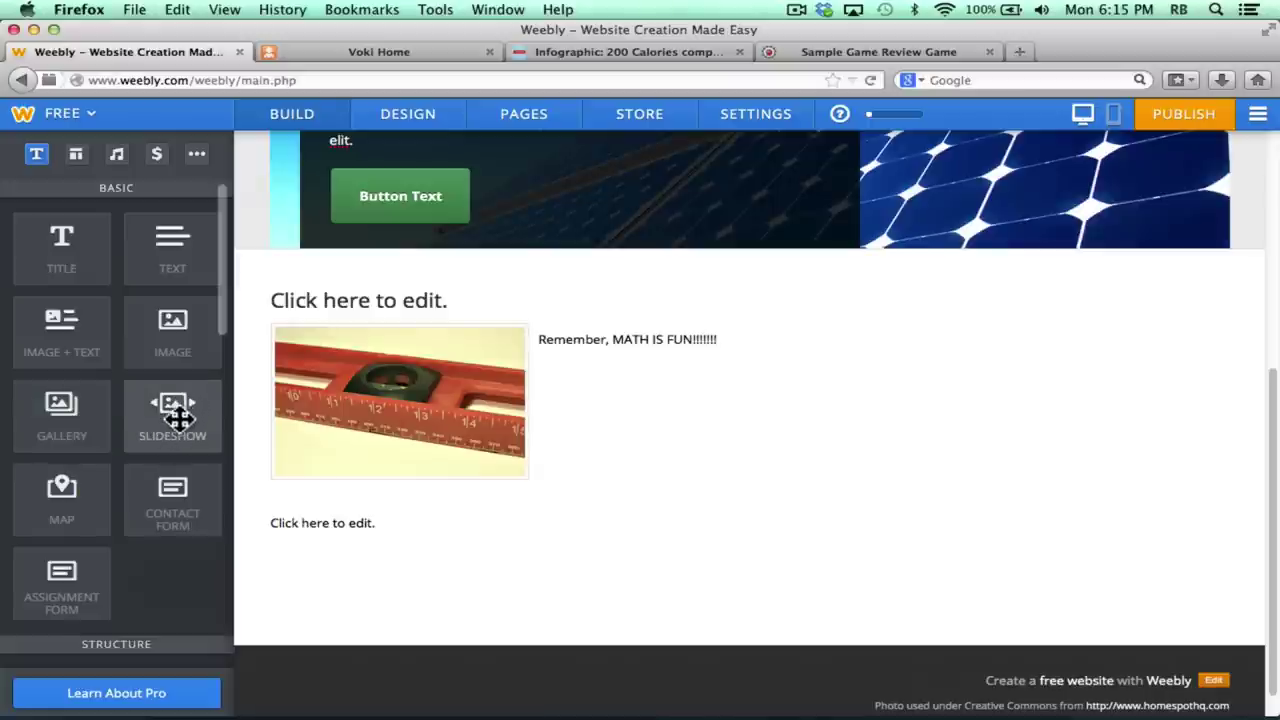
left_click_drag(151, 517, 510, 555)
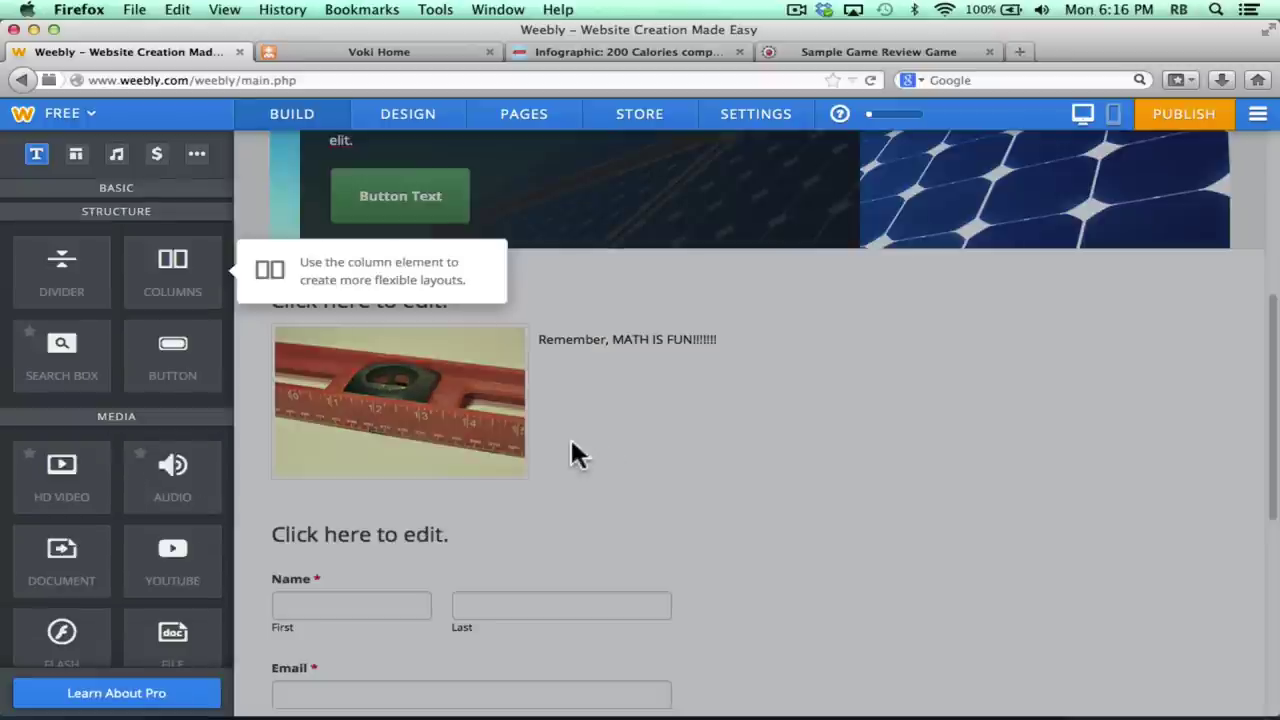
left_click_drag(1274, 365, 1277, 530)
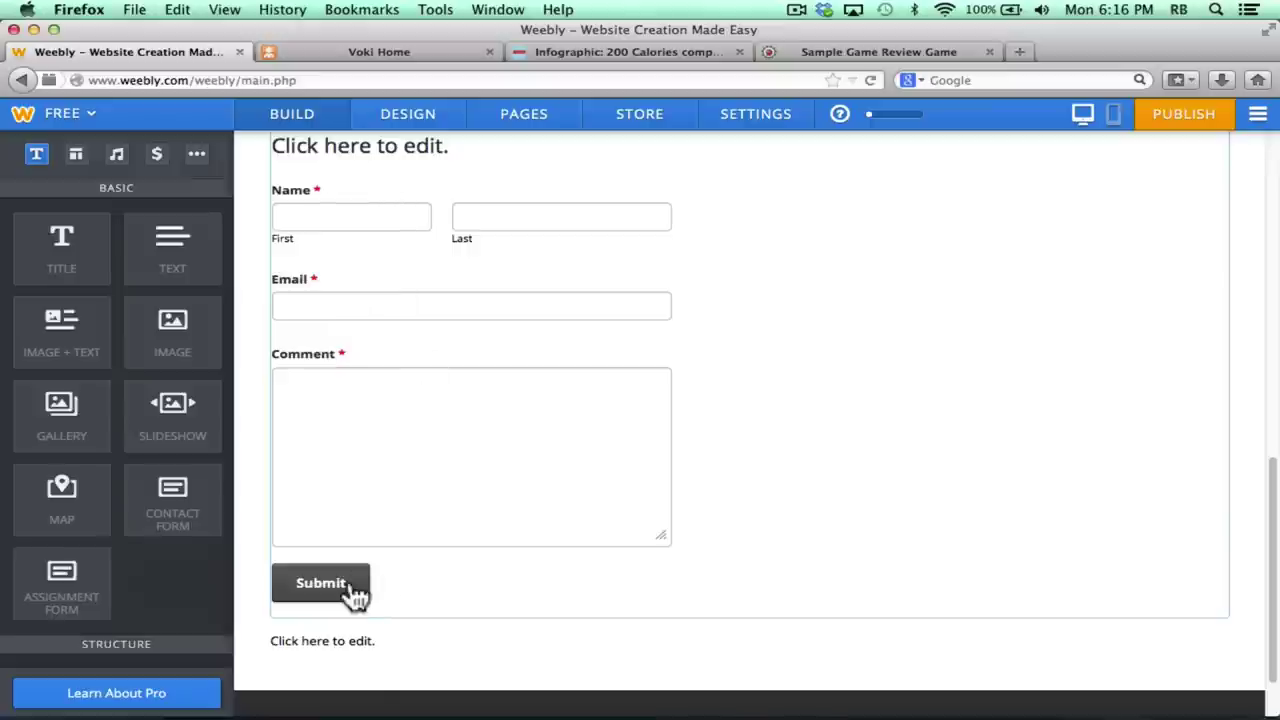
key("super+z")
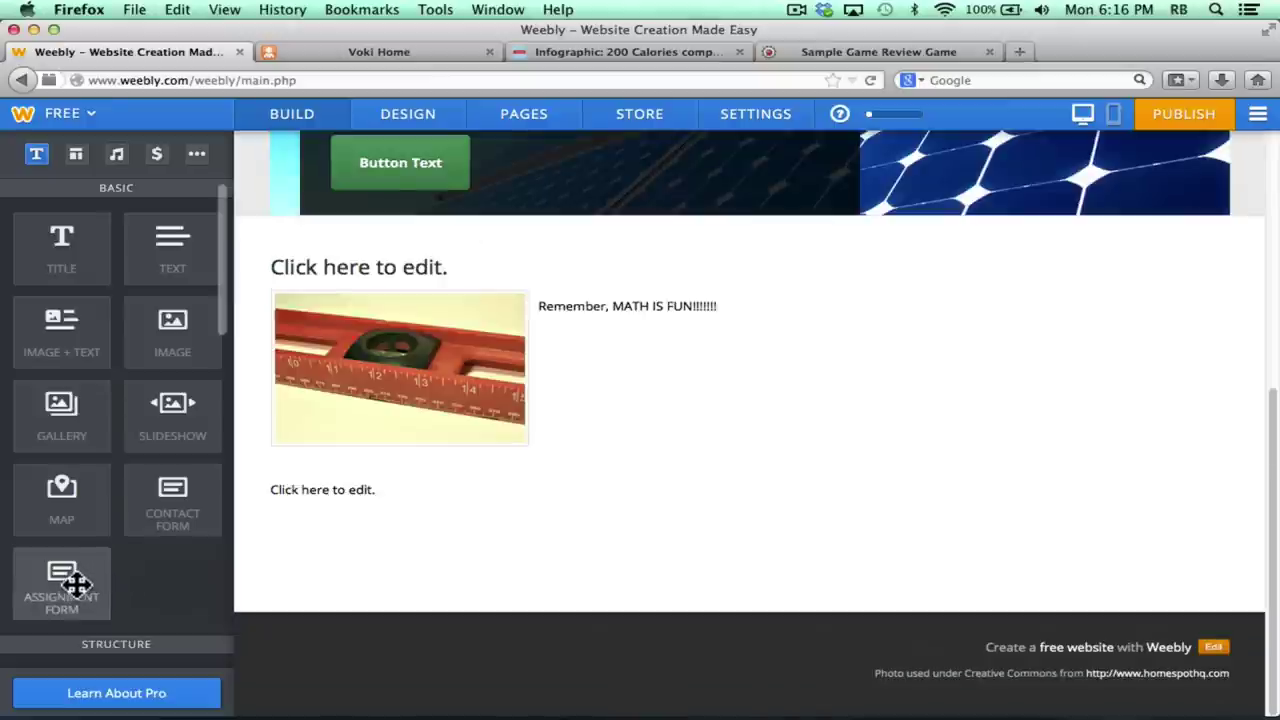
Add an assignment form beneath the text element at the end of the home page.
left_click_drag(77, 584, 382, 531)
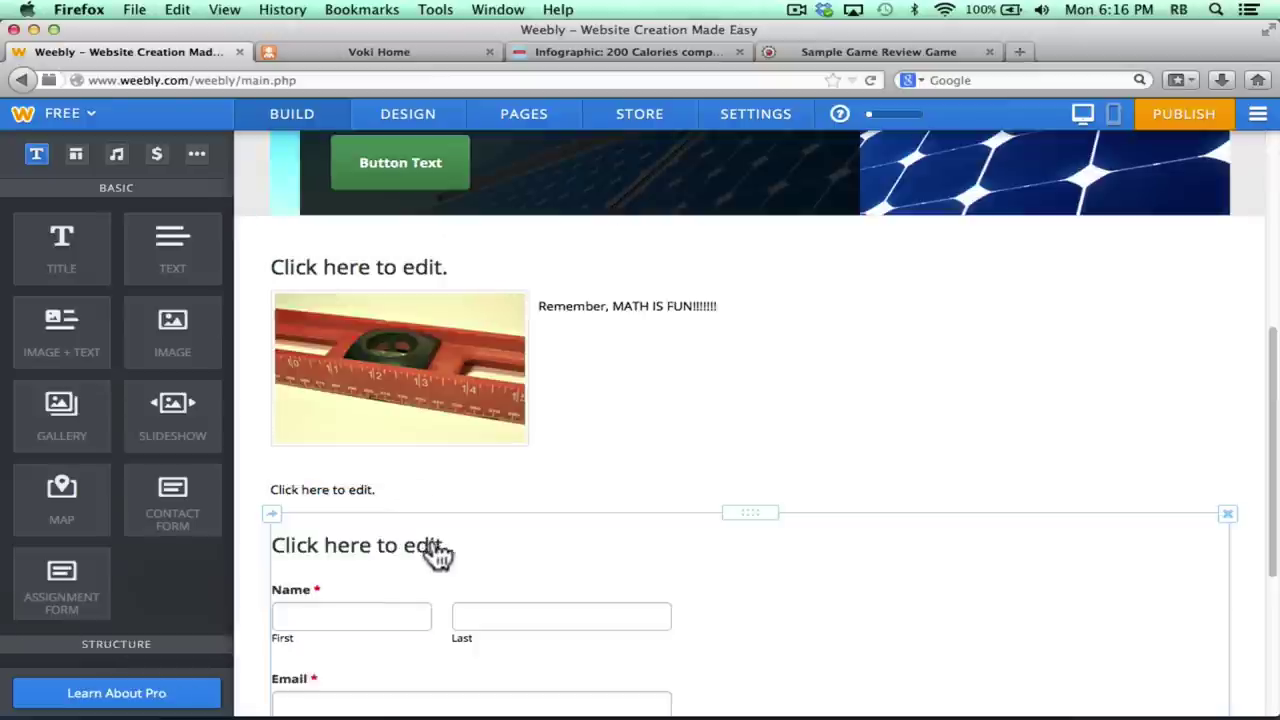
Try out the assignment form with a sample name and e-mail, browse for an upload file without choosing one, and save the form.
scroll(350, 368, "down", 3)
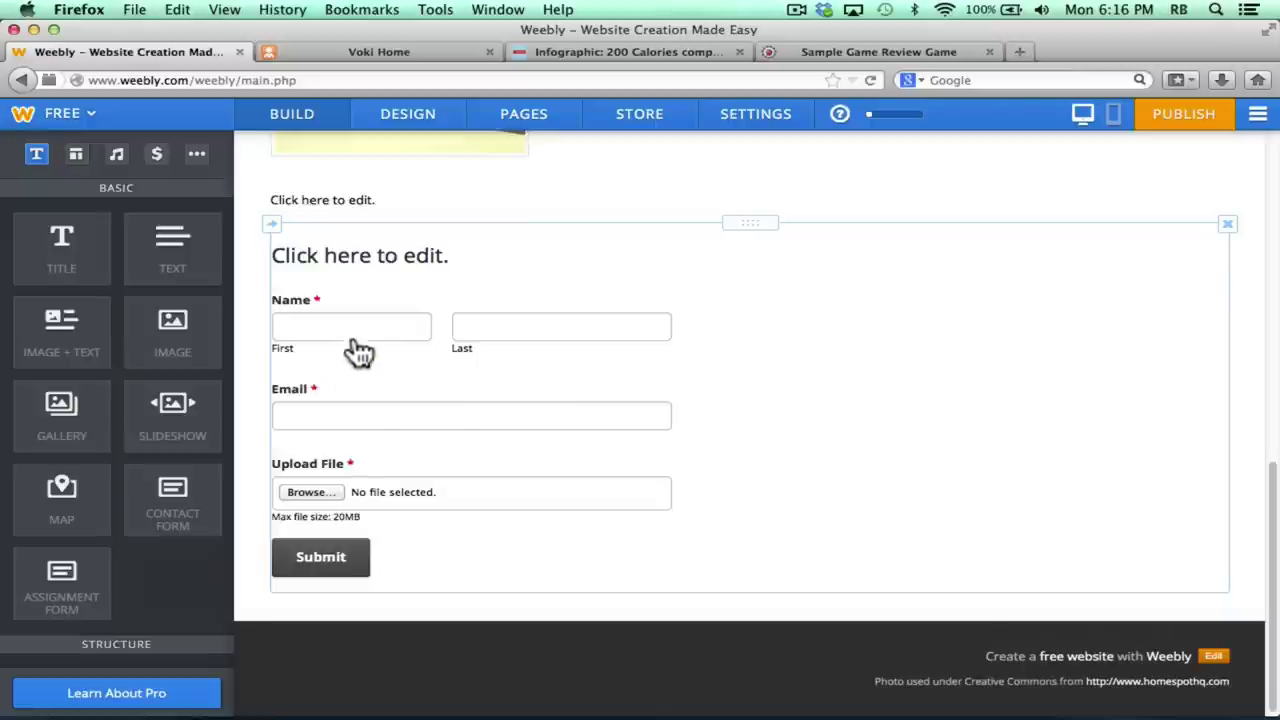
left_click(347, 332)
left_click(345, 330)
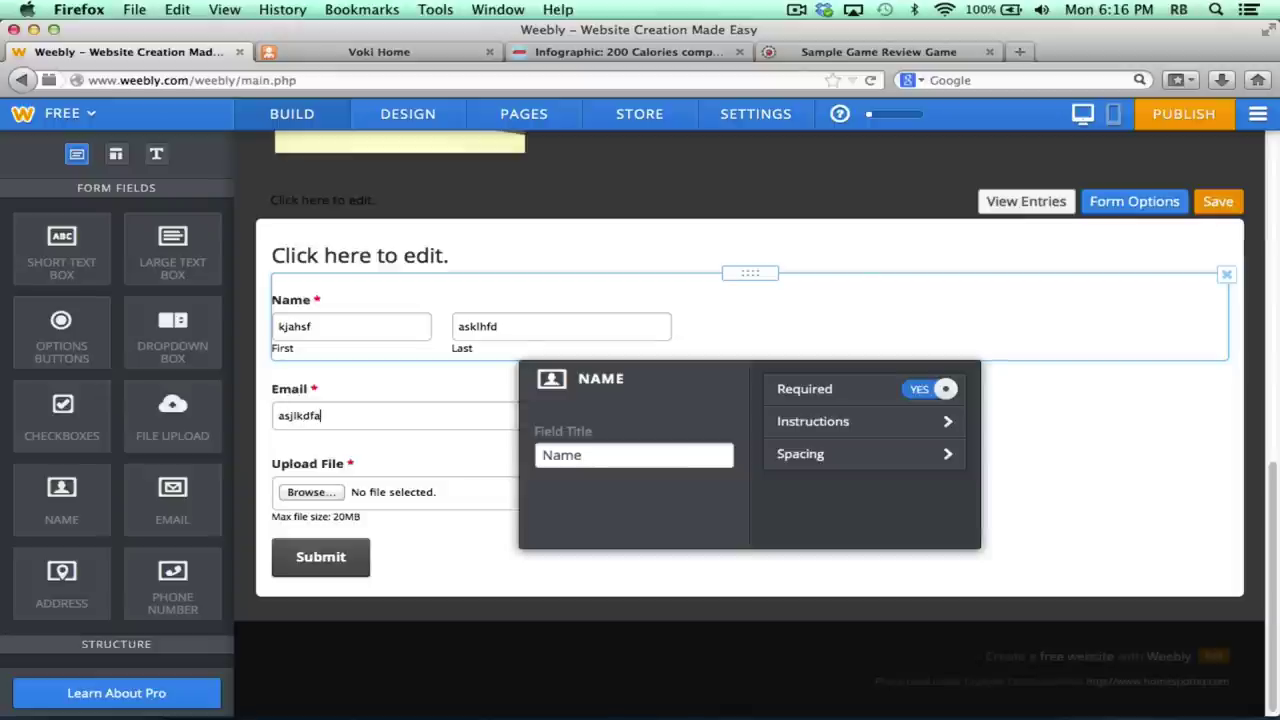
left_click(328, 490)
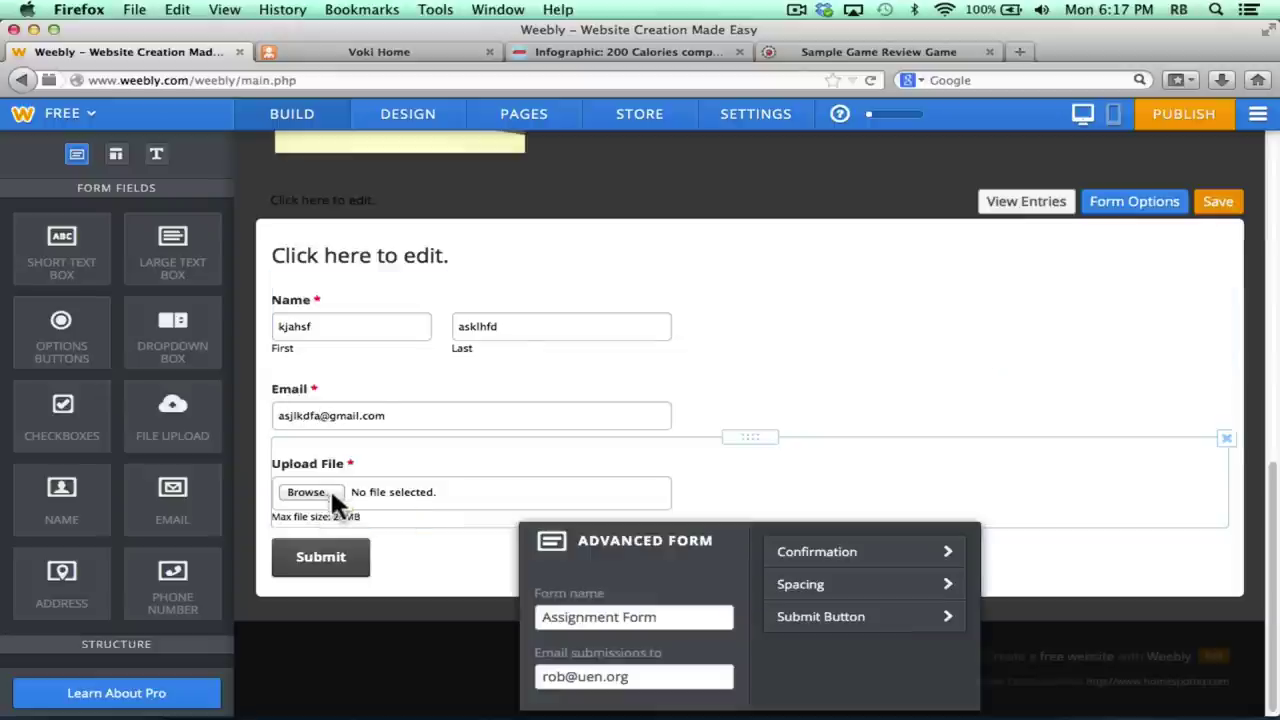
left_click(330, 490)
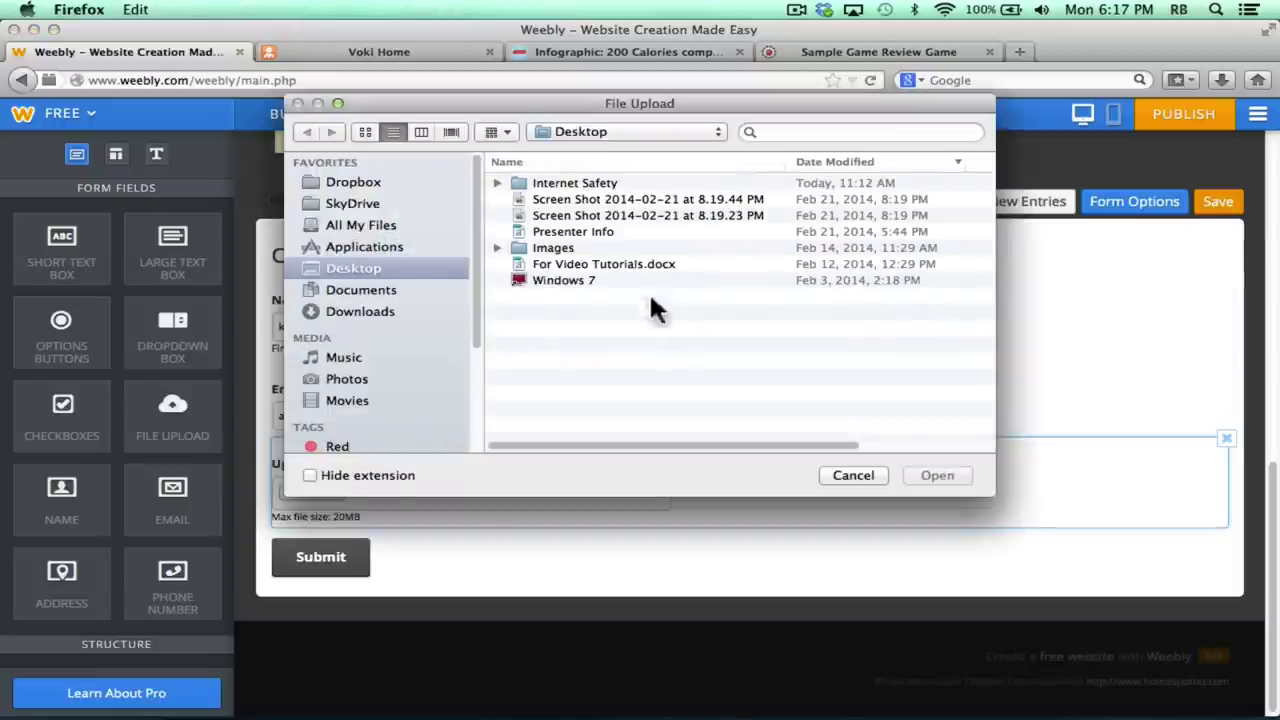
left_click(845, 477)
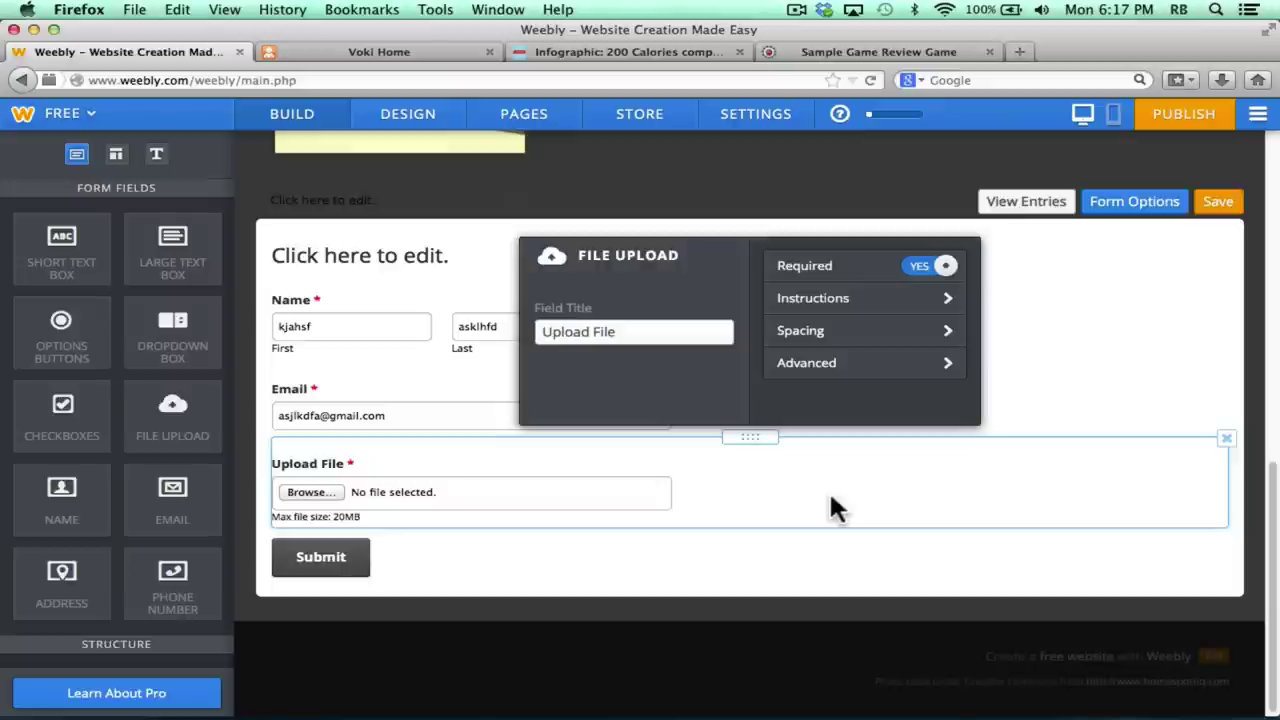
left_click(1140, 201)
left_click(1218, 201)
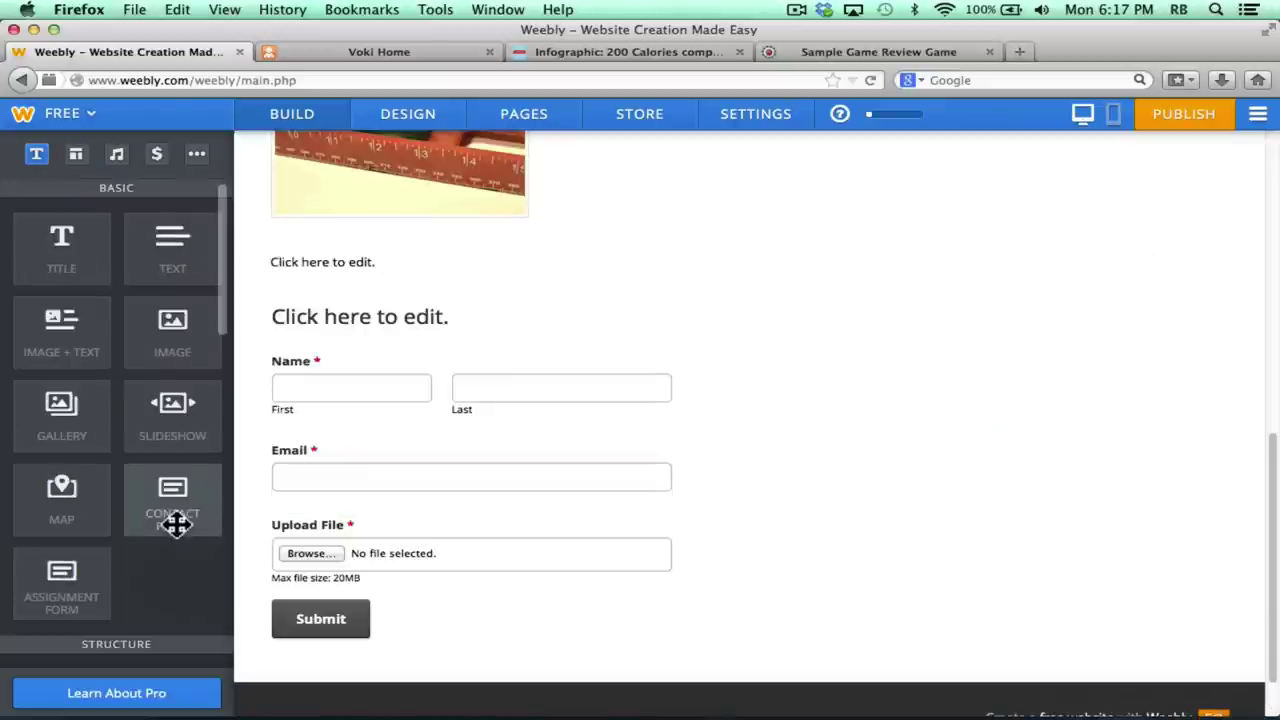
Insert a two-column layout element between the page title and the ruler photo.
scroll(167, 533, "down", 5)
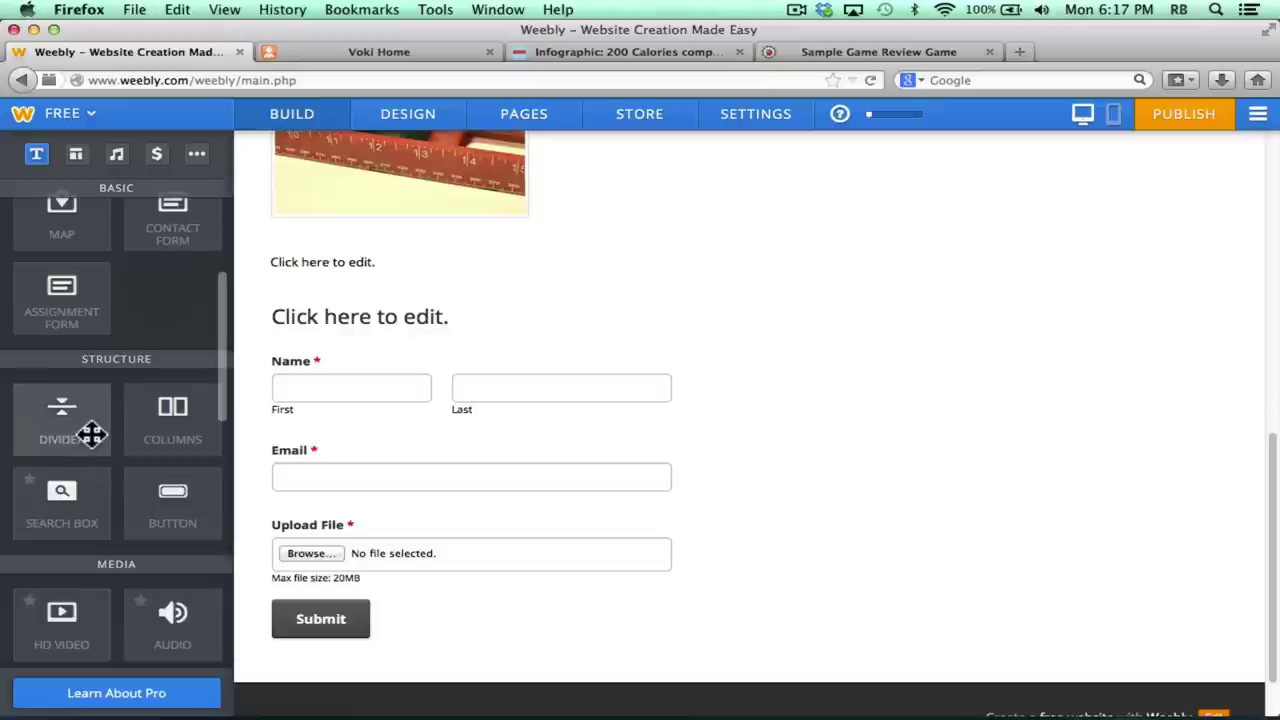
scroll(91, 434, "down", 1)
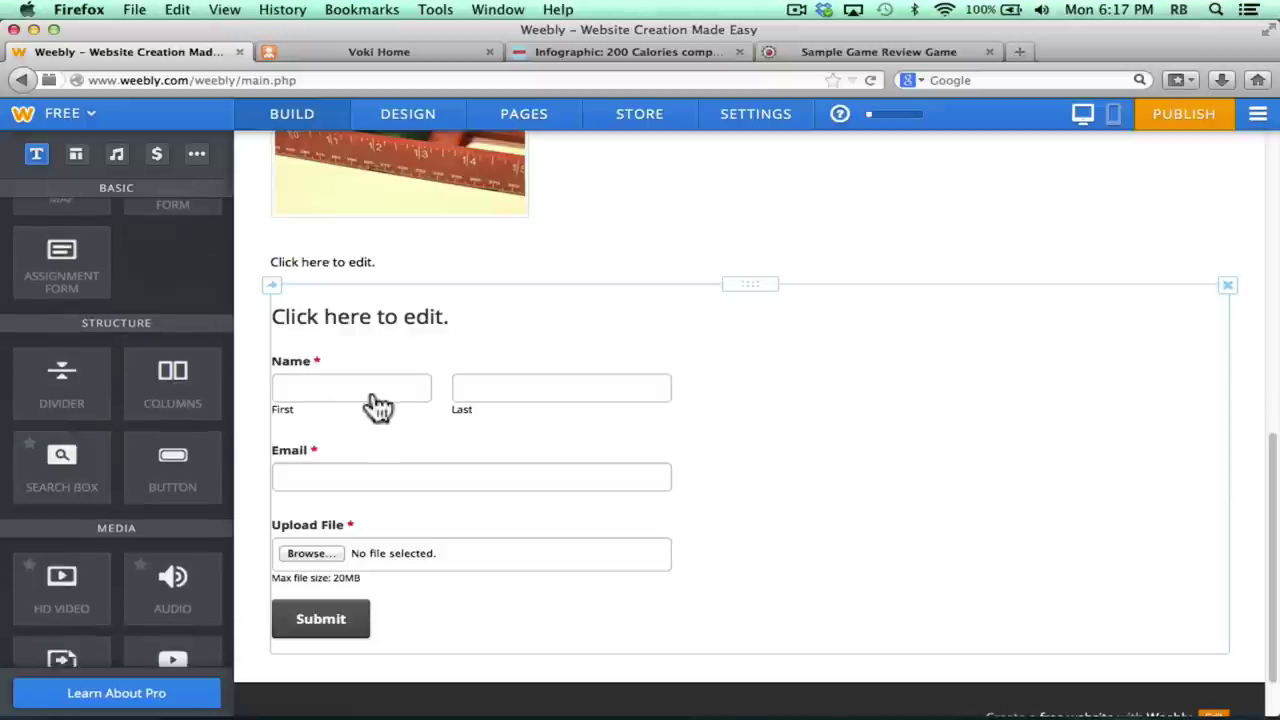
scroll(377, 408, "up", 5)
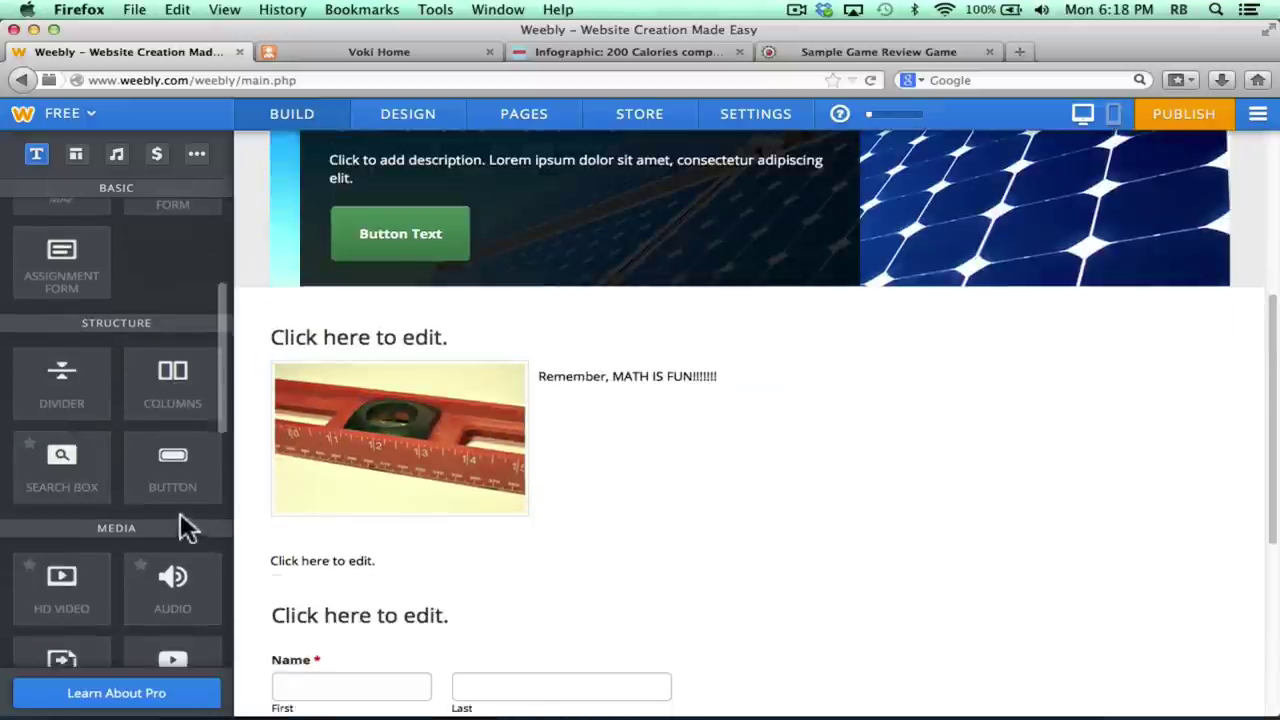
left_click_drag(170, 387, 651, 368)
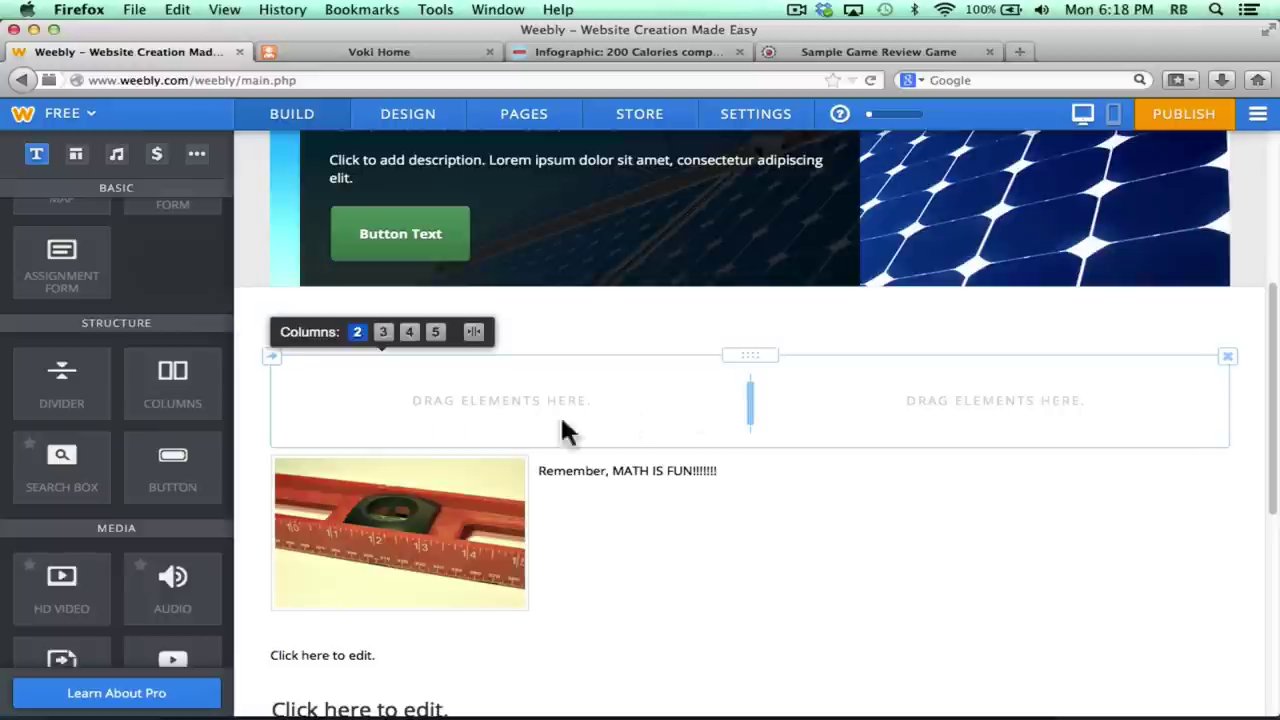
Try three, four and five columns in the layout, view the spacing choices, and return it to two columns.
left_click(384, 334)
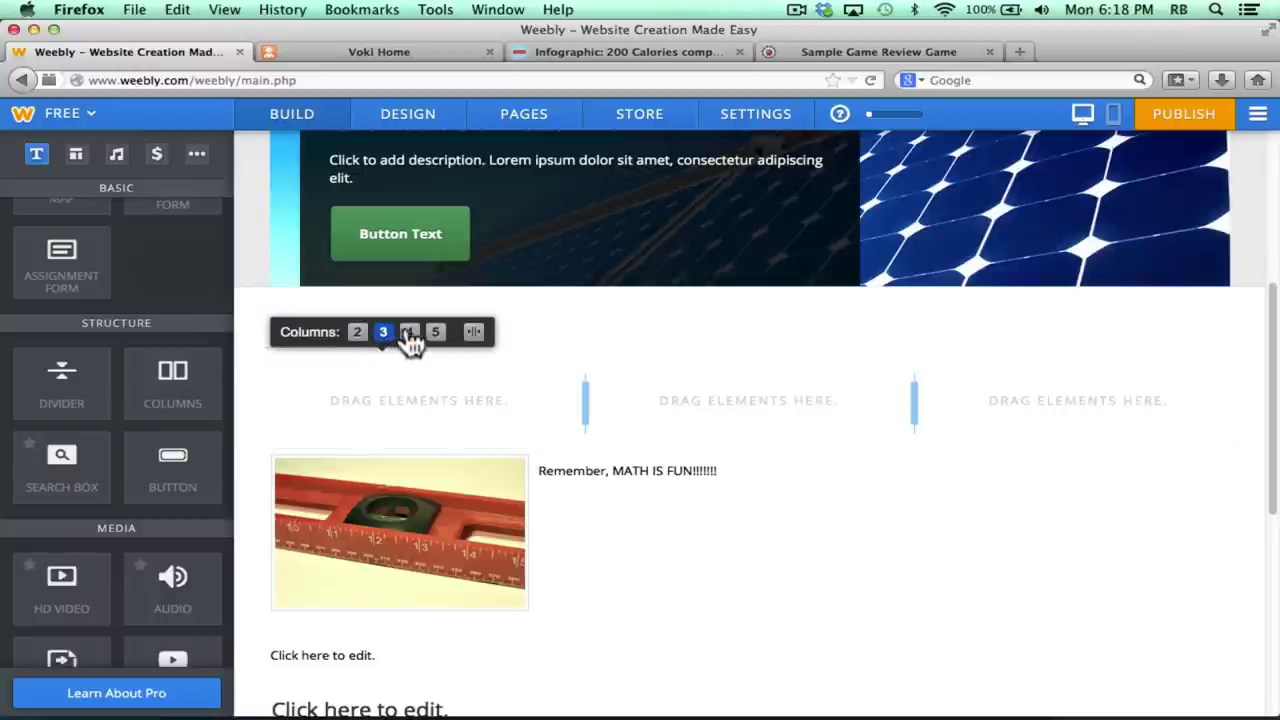
left_click(409, 333)
left_click(435, 333)
left_click(472, 334)
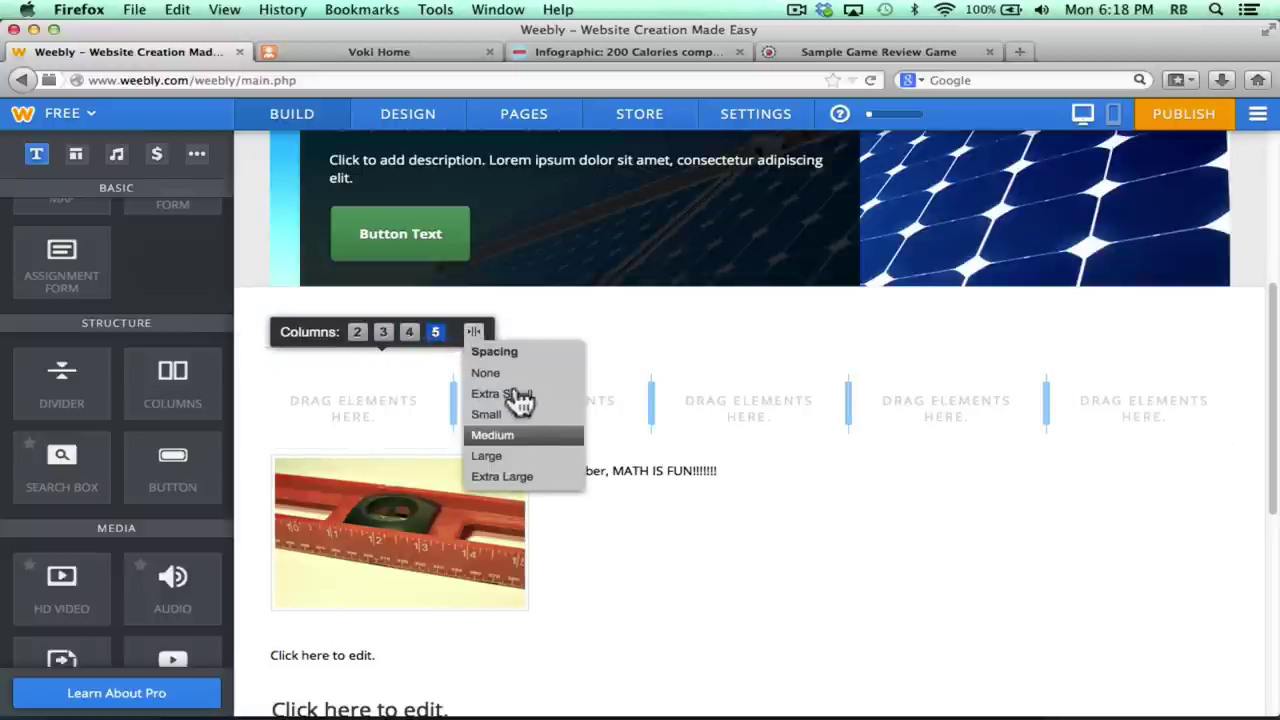
left_click(357, 332)
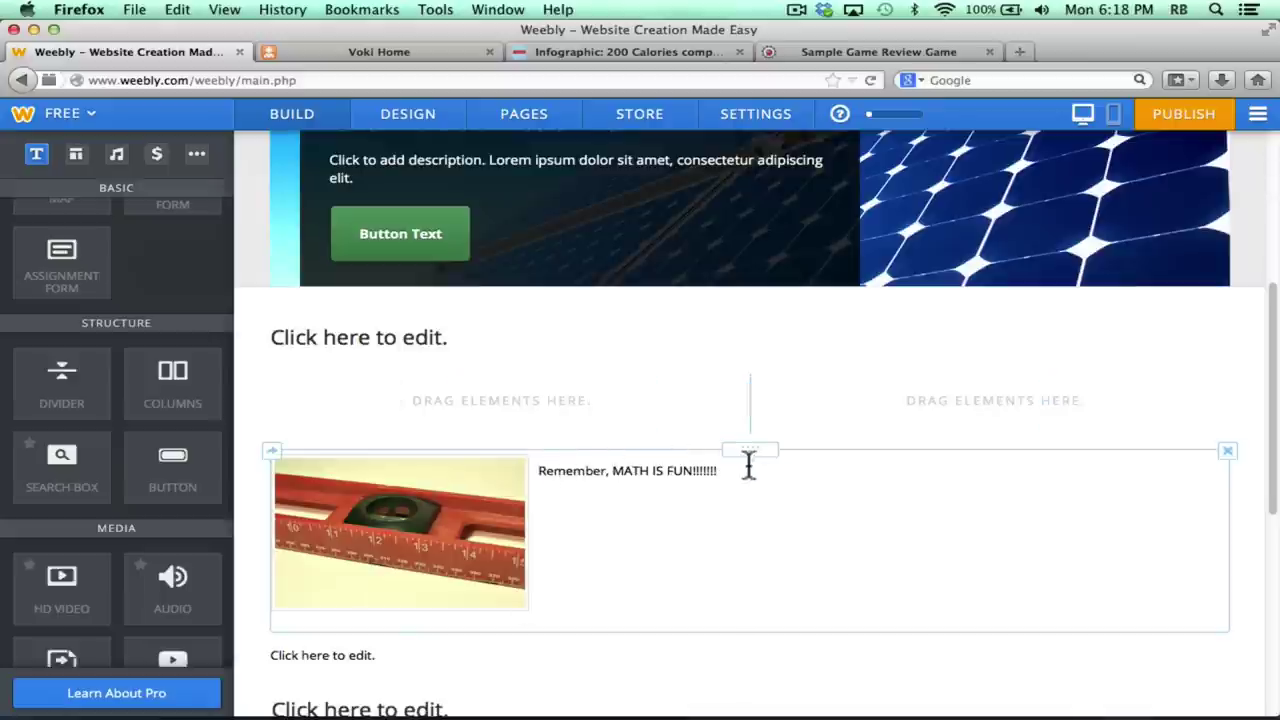
Move the ruler photo with its text into the left column and the assignment form into the right column.
left_click_drag(743, 449, 607, 380)
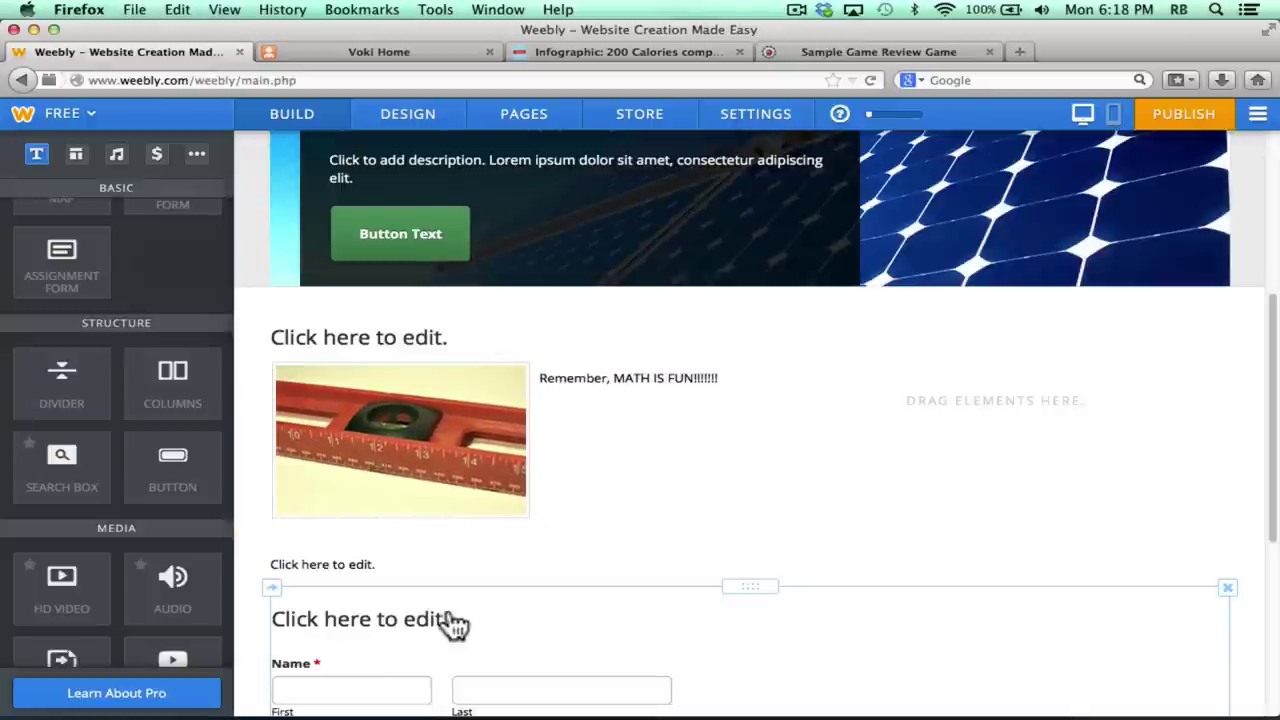
left_click_drag(746, 586, 1129, 391)
Insert a divider between the banner and the page title.
scroll(297, 429, "up", 2)
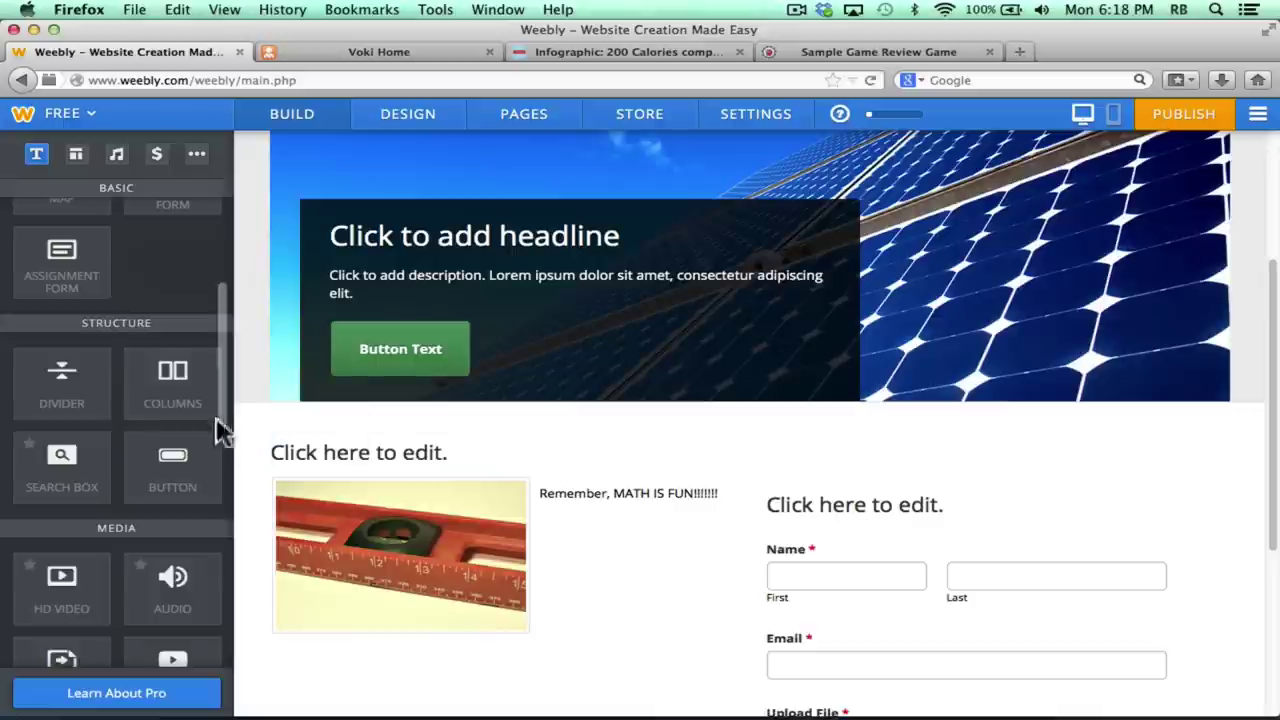
scroll(79, 397, "down", 1)
left_click_drag(78, 394, 751, 451)
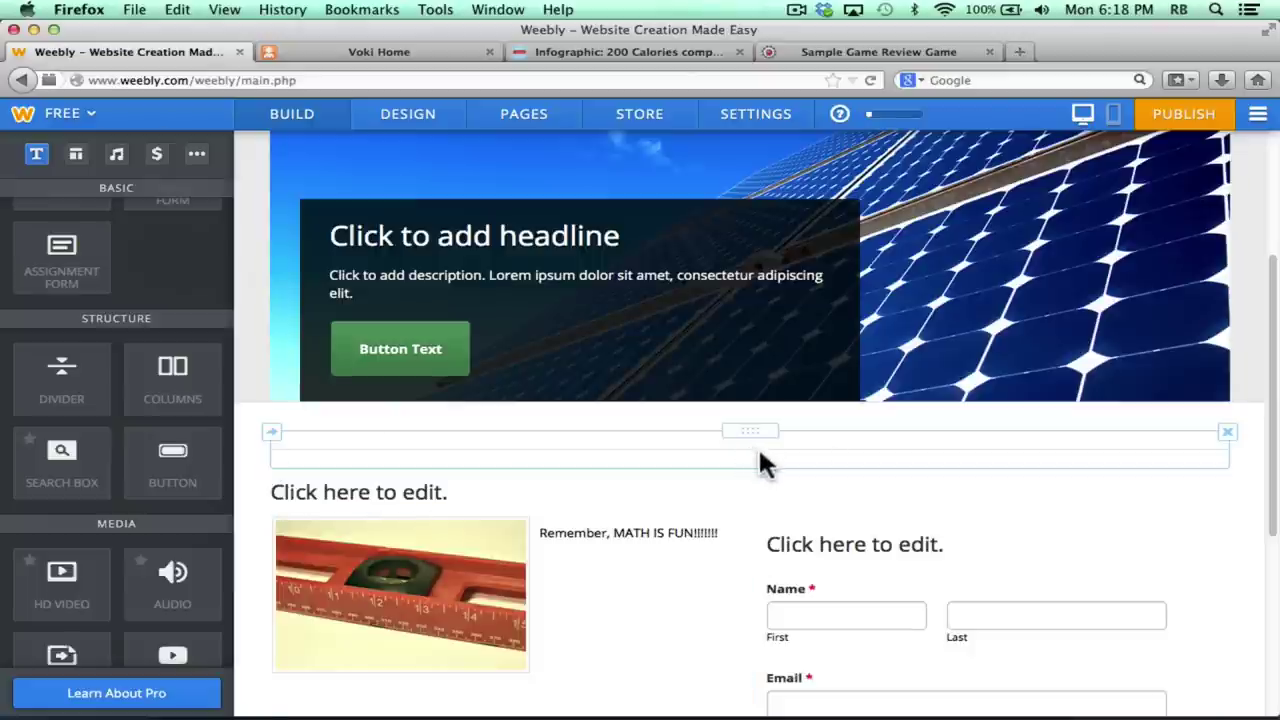
Add a button above the divider and label it "Homework Help".
scroll(45, 440, "down", 2)
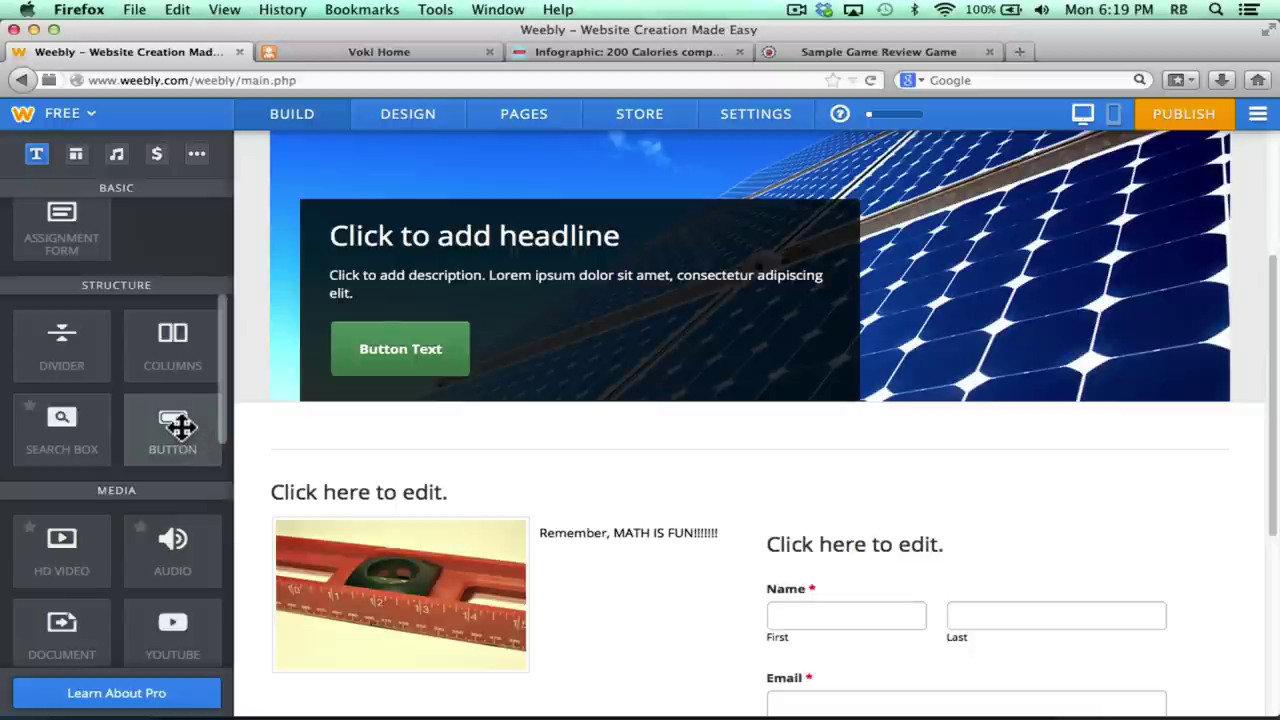
left_click_drag(178, 427, 357, 448)
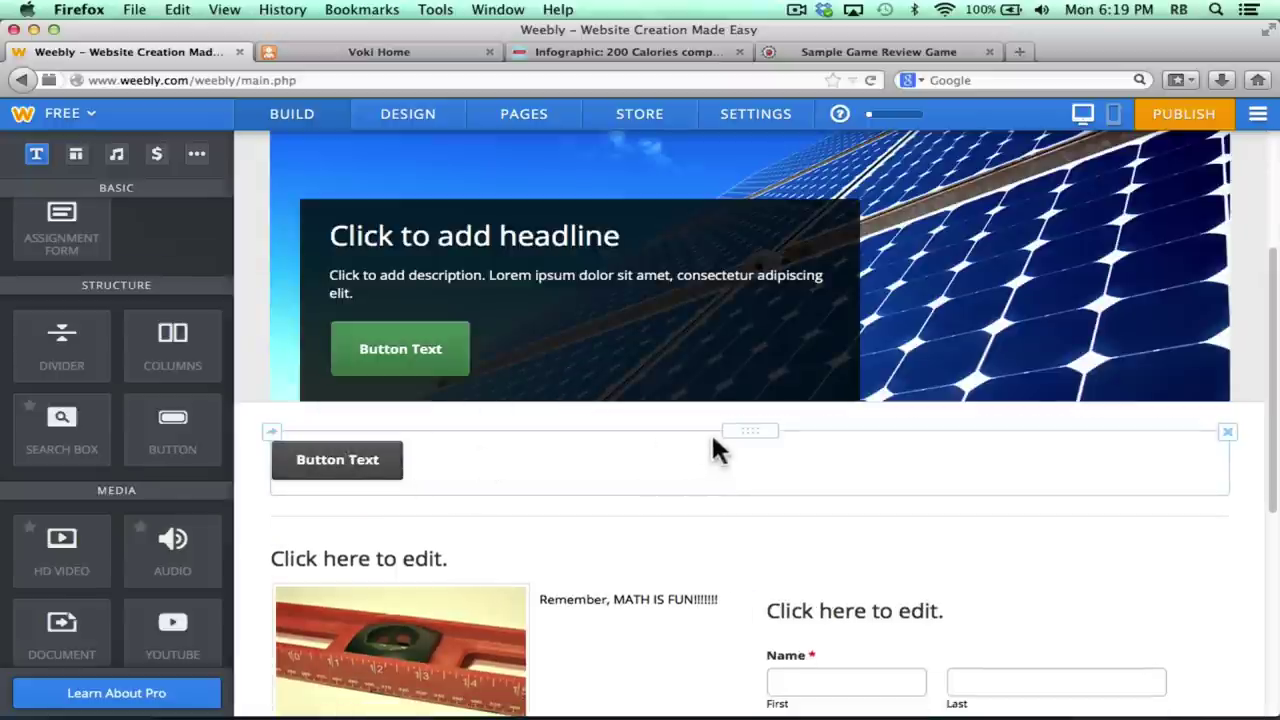
left_click(352, 457)
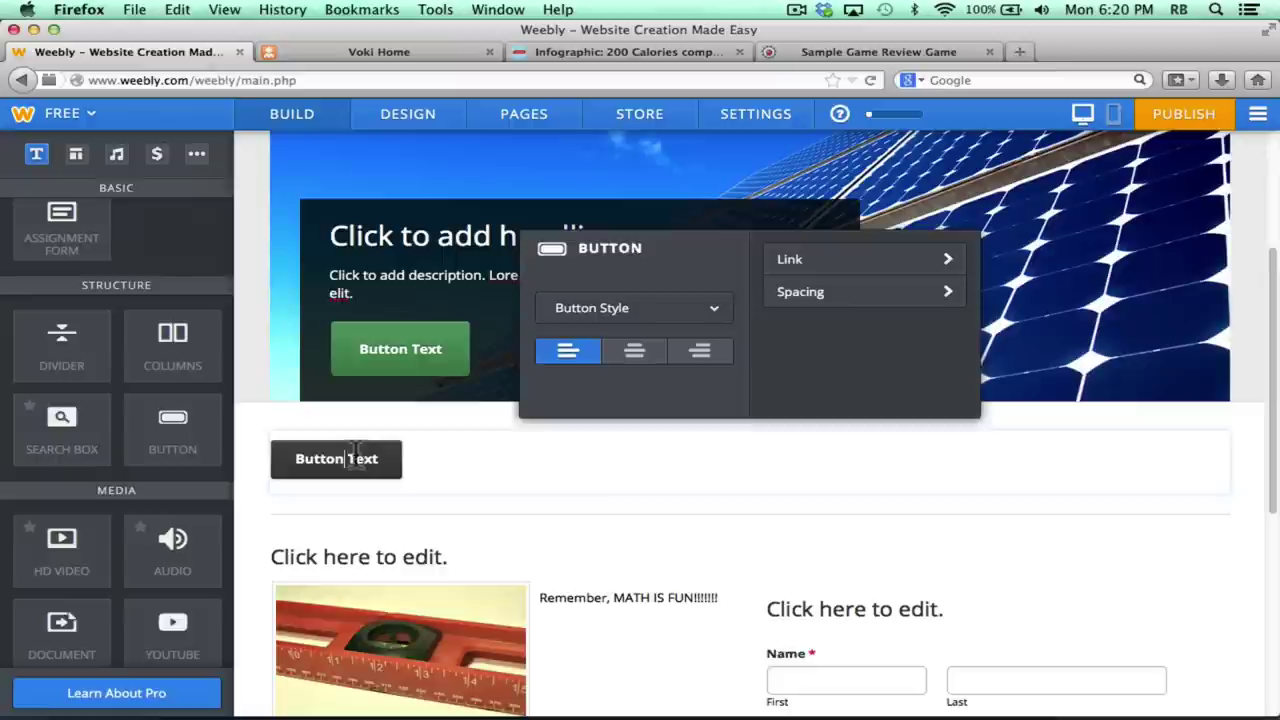
left_click_drag(391, 477, 366, 457)
triple_click(366, 457)
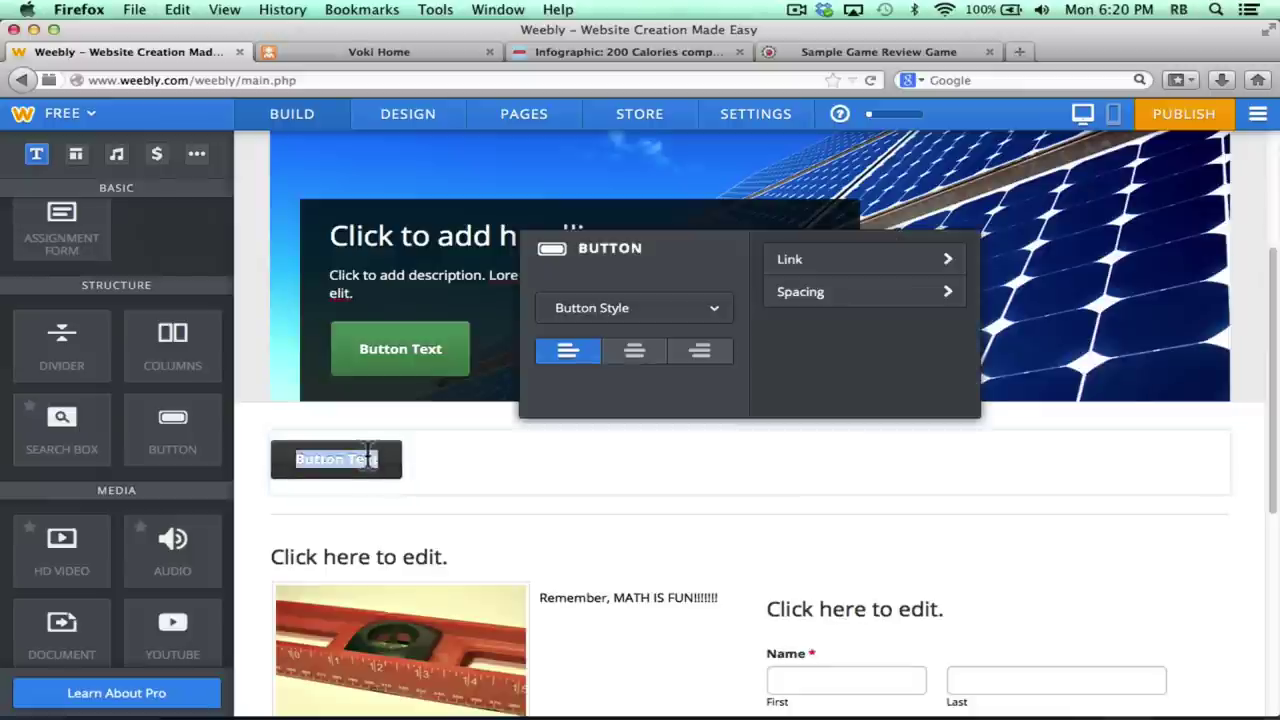
type("Homework Help")
Open the Homework Help button's link settings and view the Website URL and Standard Page targets.
left_click(913, 266)
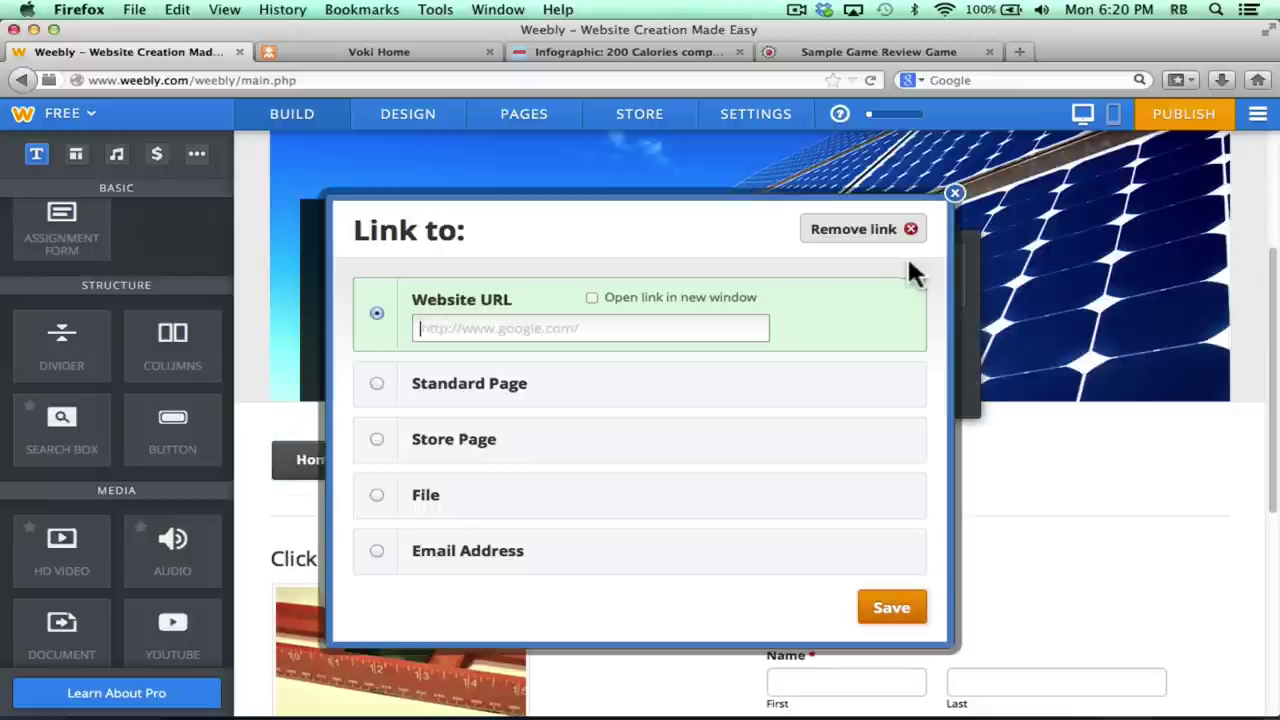
left_click(591, 328)
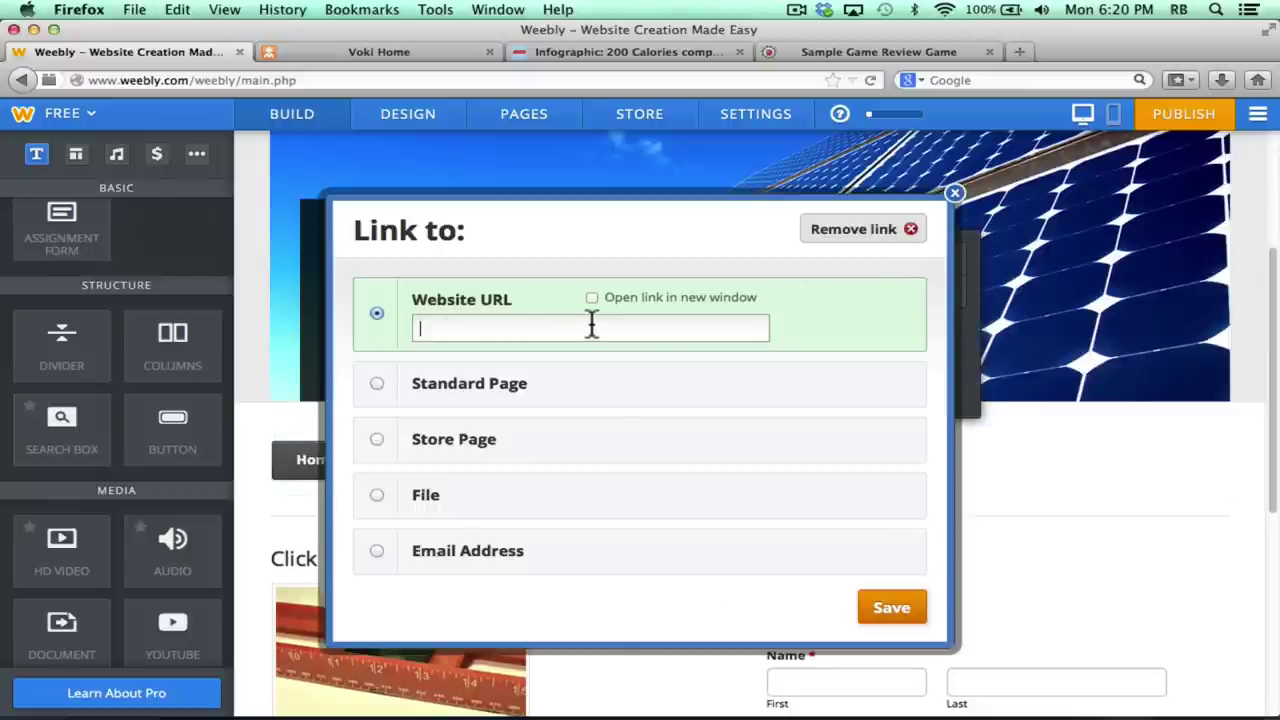
left_click(424, 390)
left_click(491, 386)
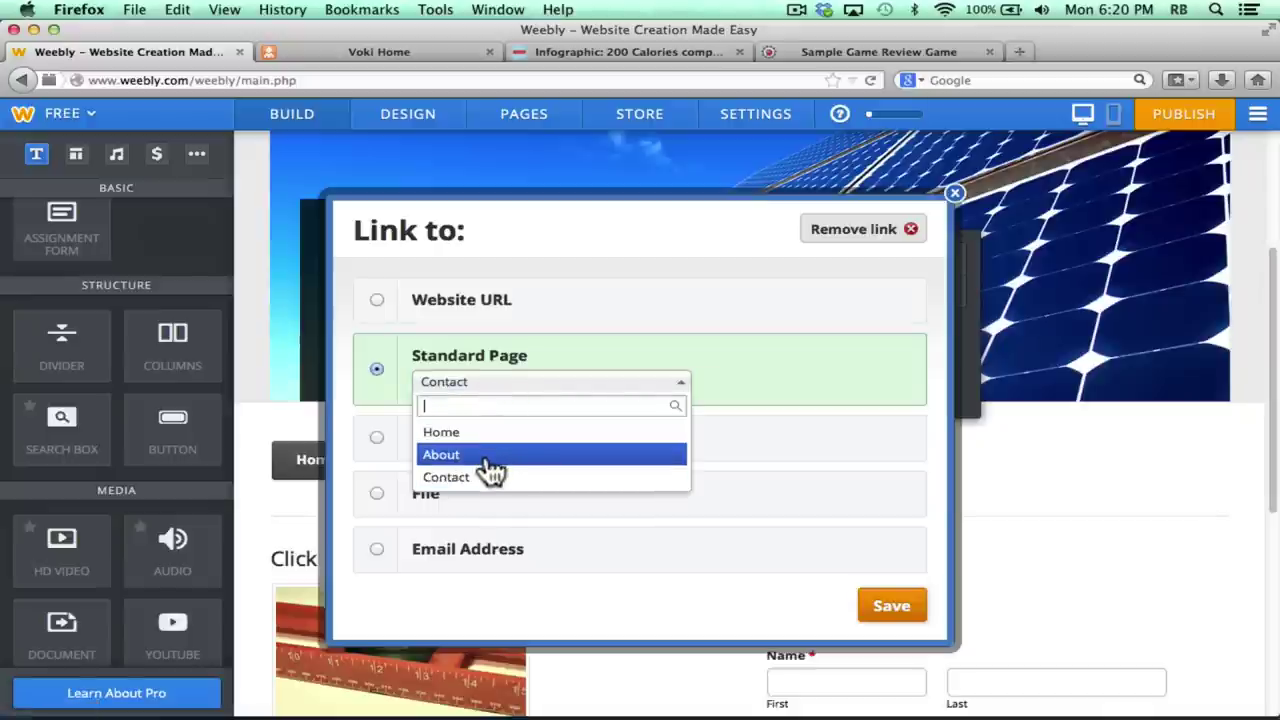
Insert an embed code element between the banner and the divider and open its custom HTML for editing.
left_click(228, 435)
left_click_drag(228, 435, 228, 520)
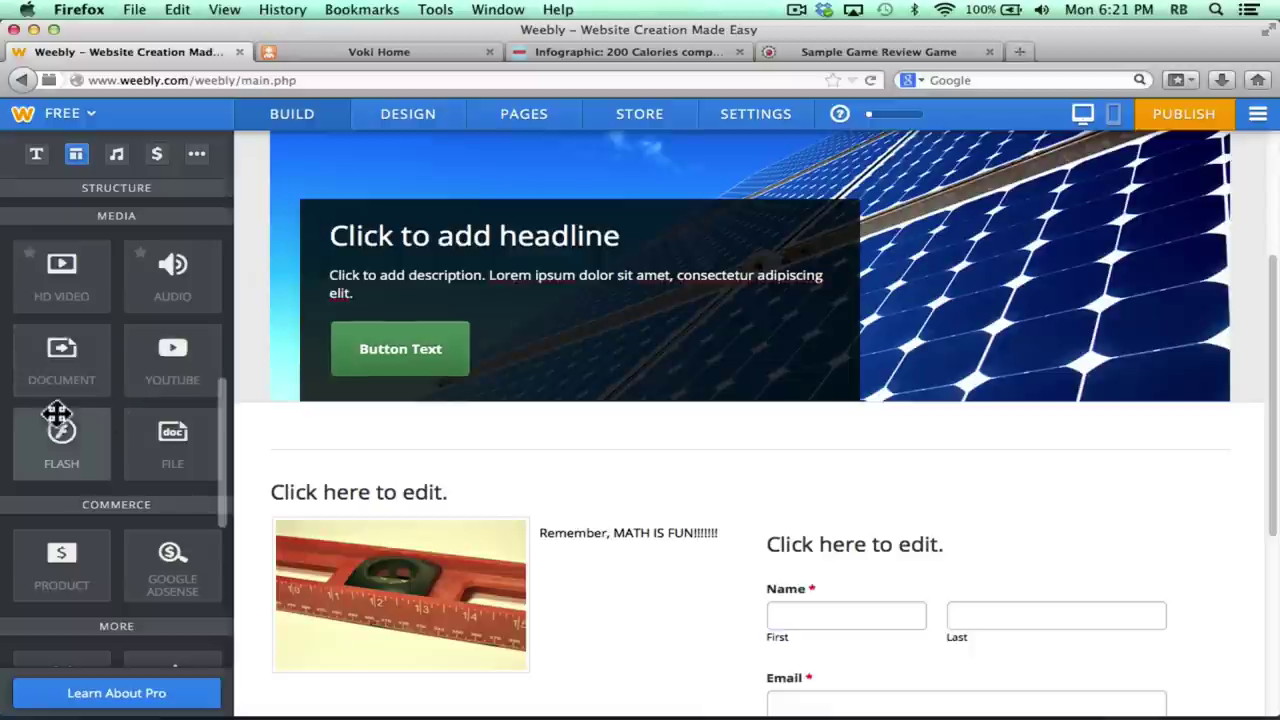
scroll(132, 425, "down", 1)
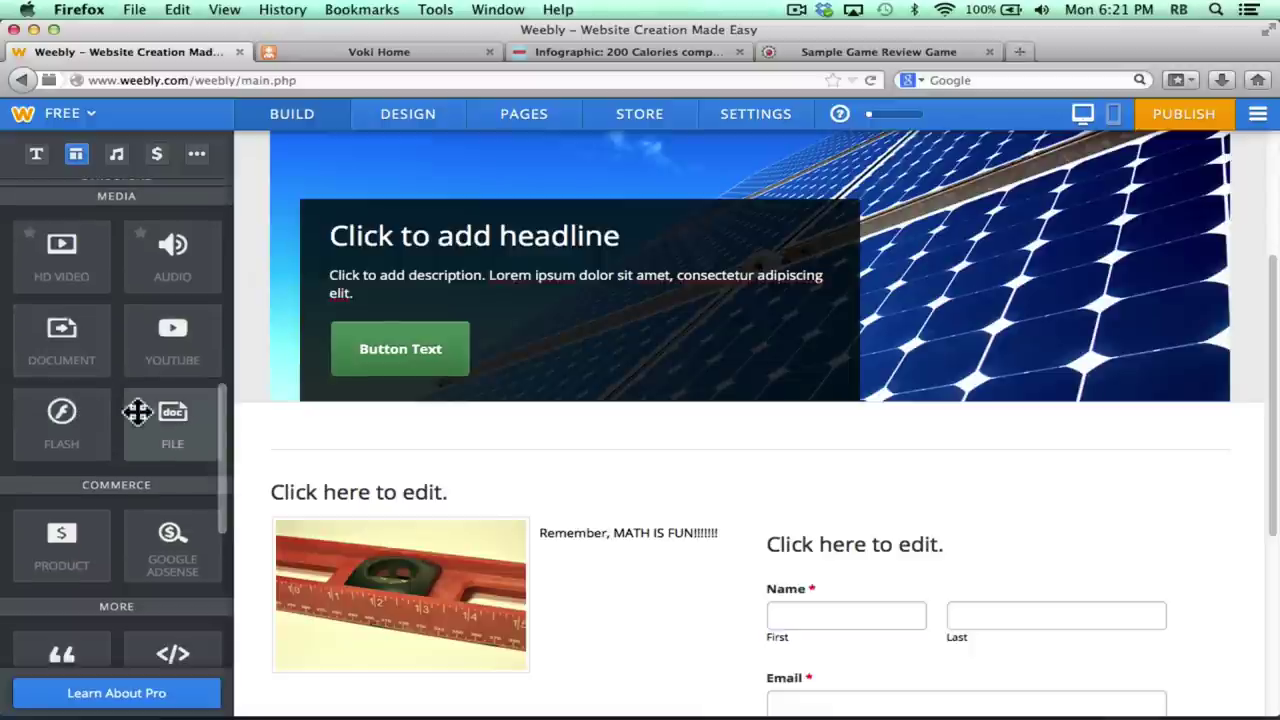
scroll(229, 614, "down", 5)
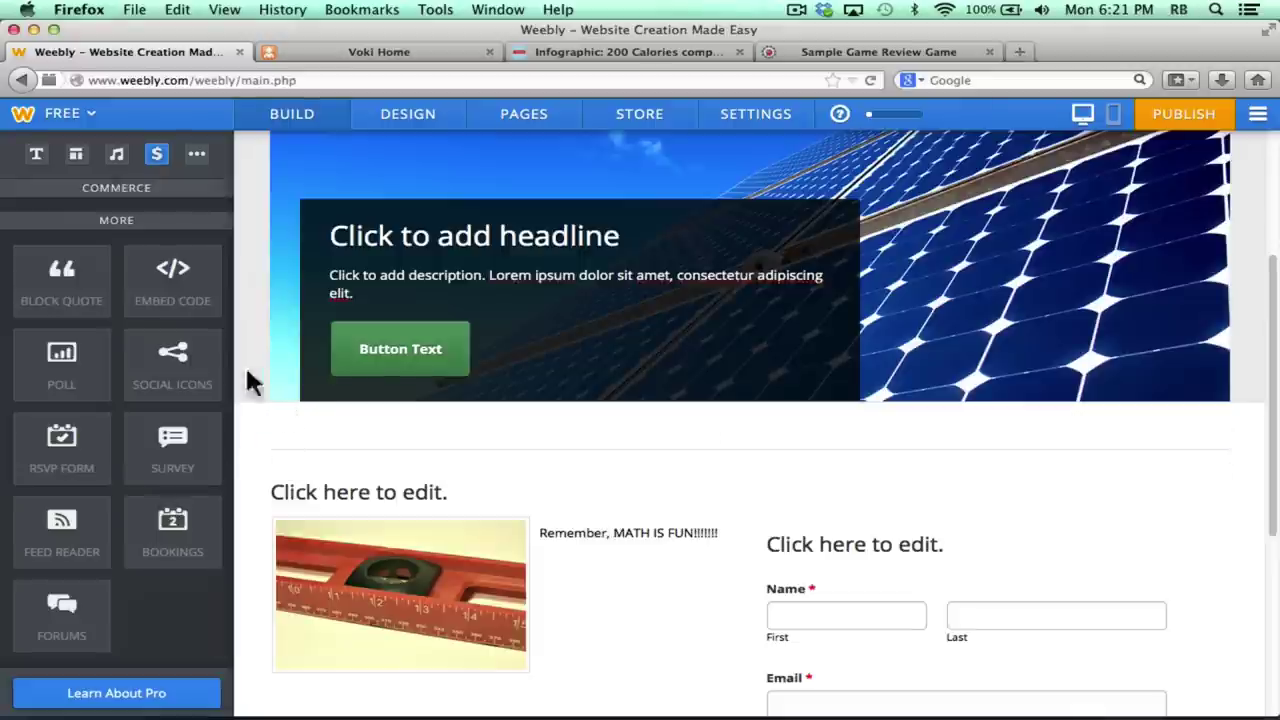
scroll(258, 380, "down", 2)
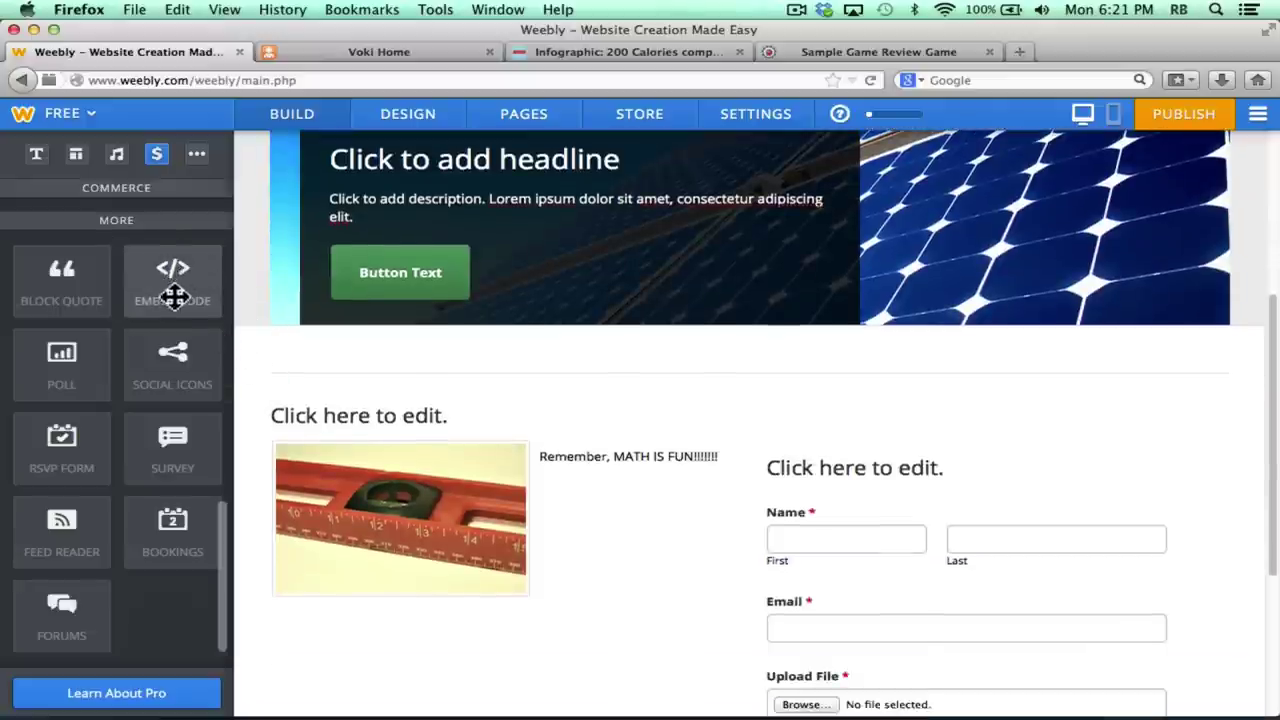
left_click_drag(152, 288, 612, 426)
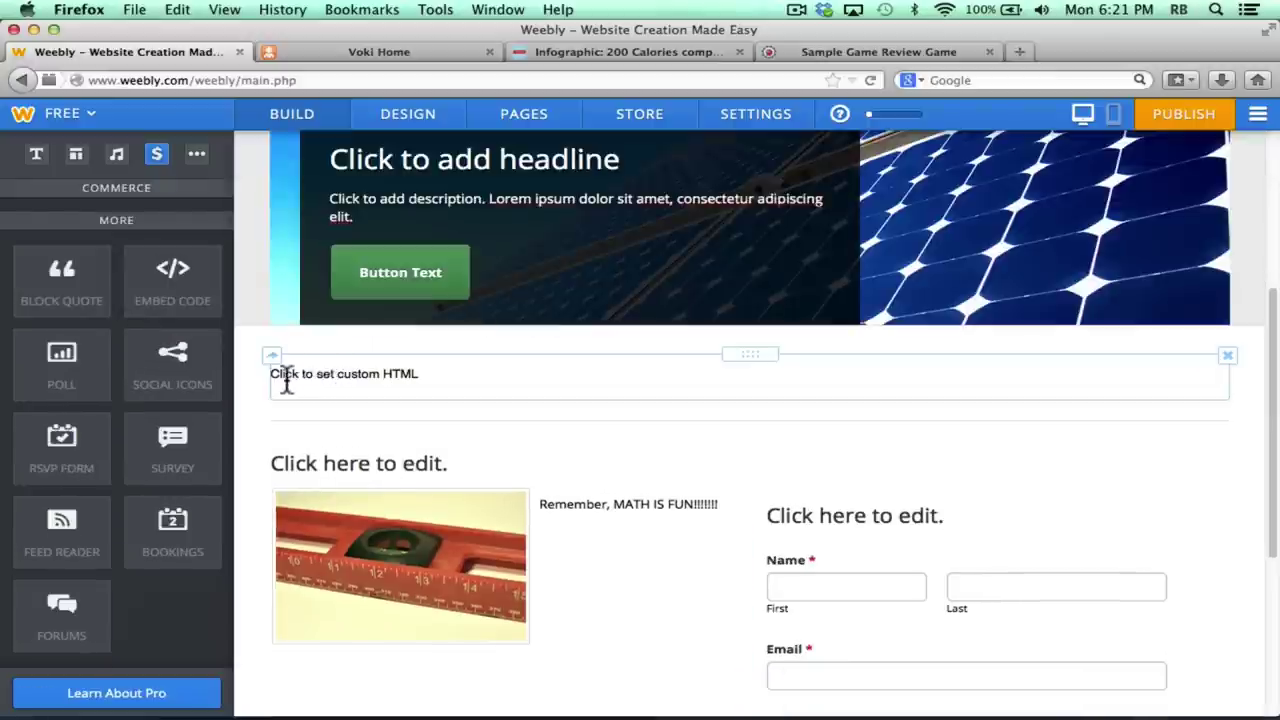
left_click(365, 374)
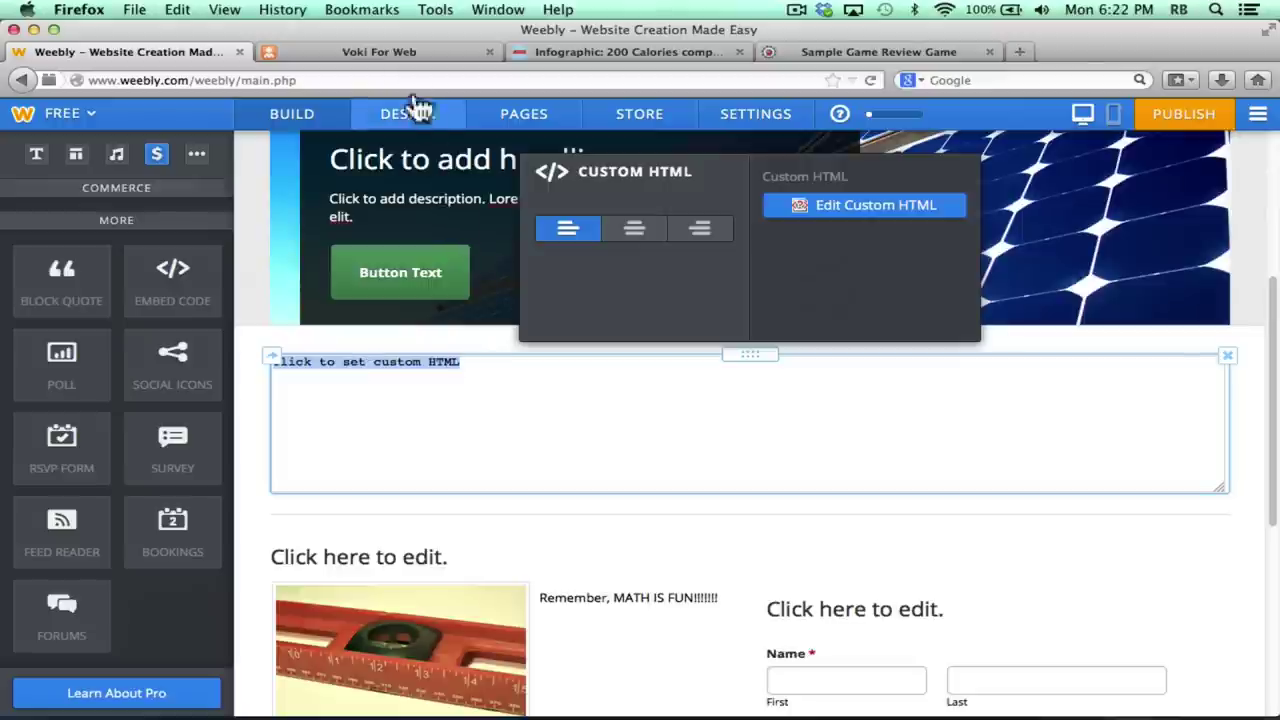
Copy the Medium (200 x 267) embed code from the Voki site and paste it into the Weebly custom HTML element.
left_click(400, 52)
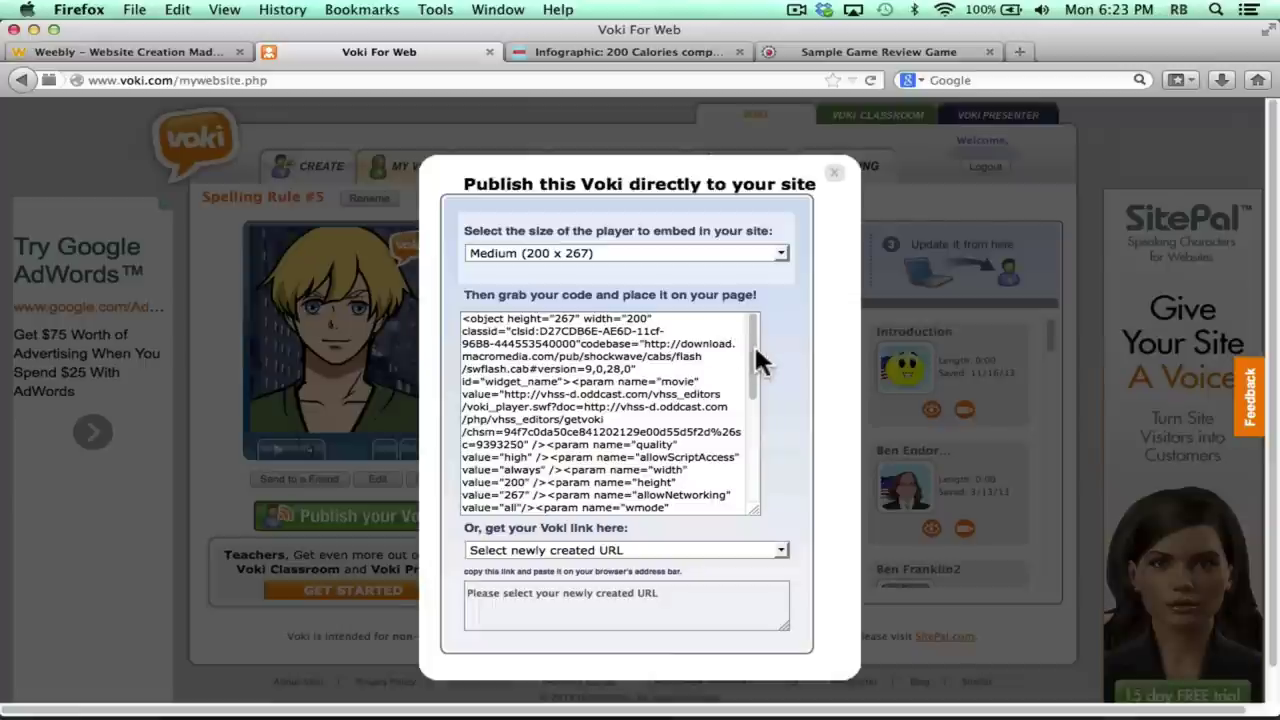
left_click(527, 340)
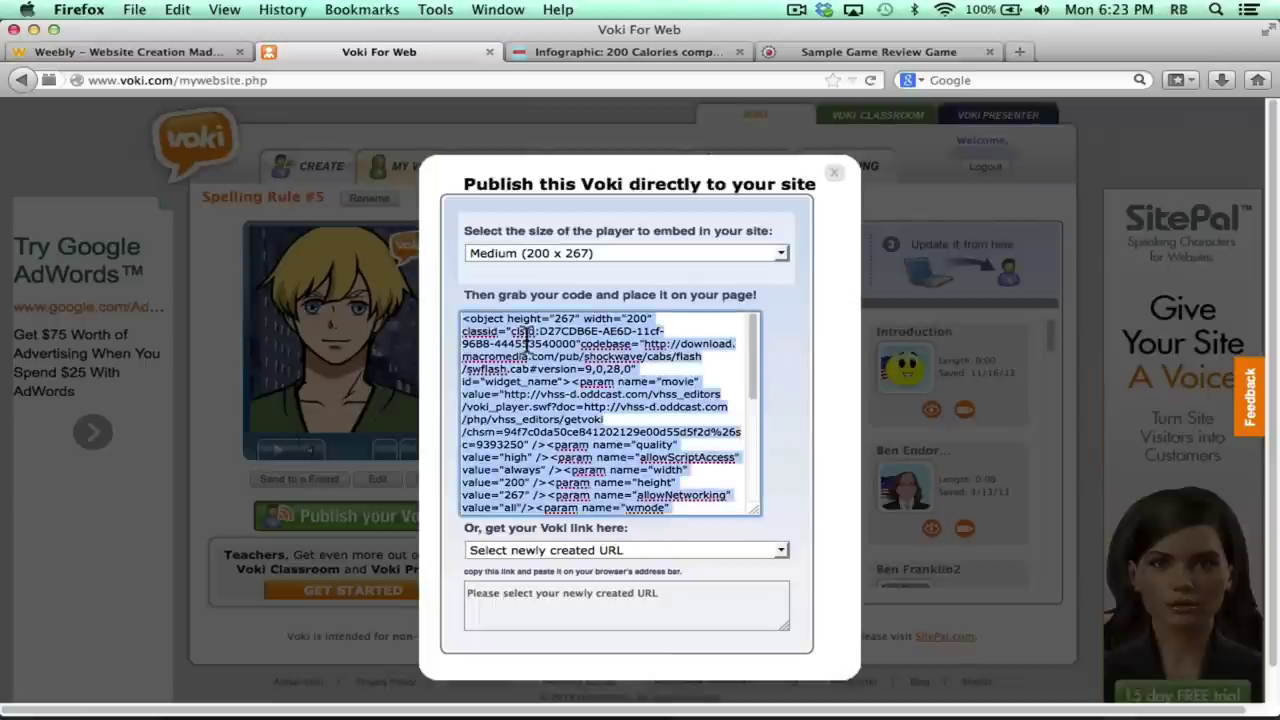
left_click(139, 51)
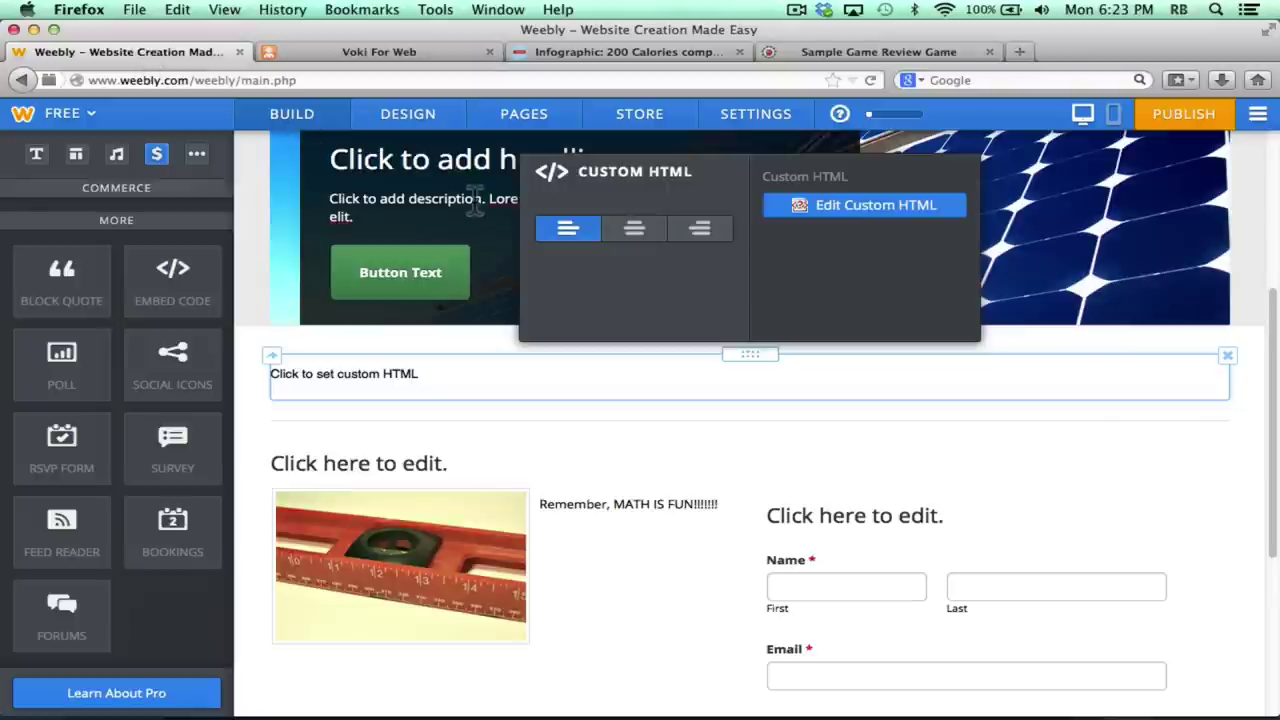
left_click(381, 373)
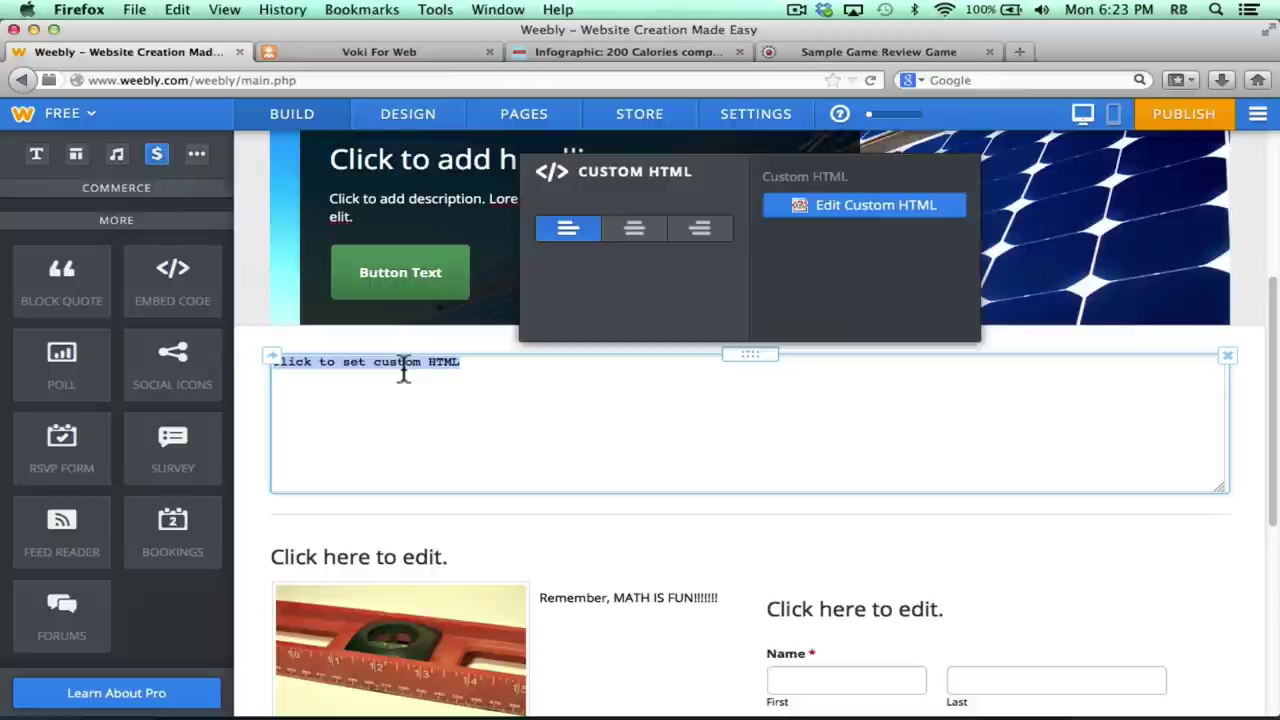
key("super+v")
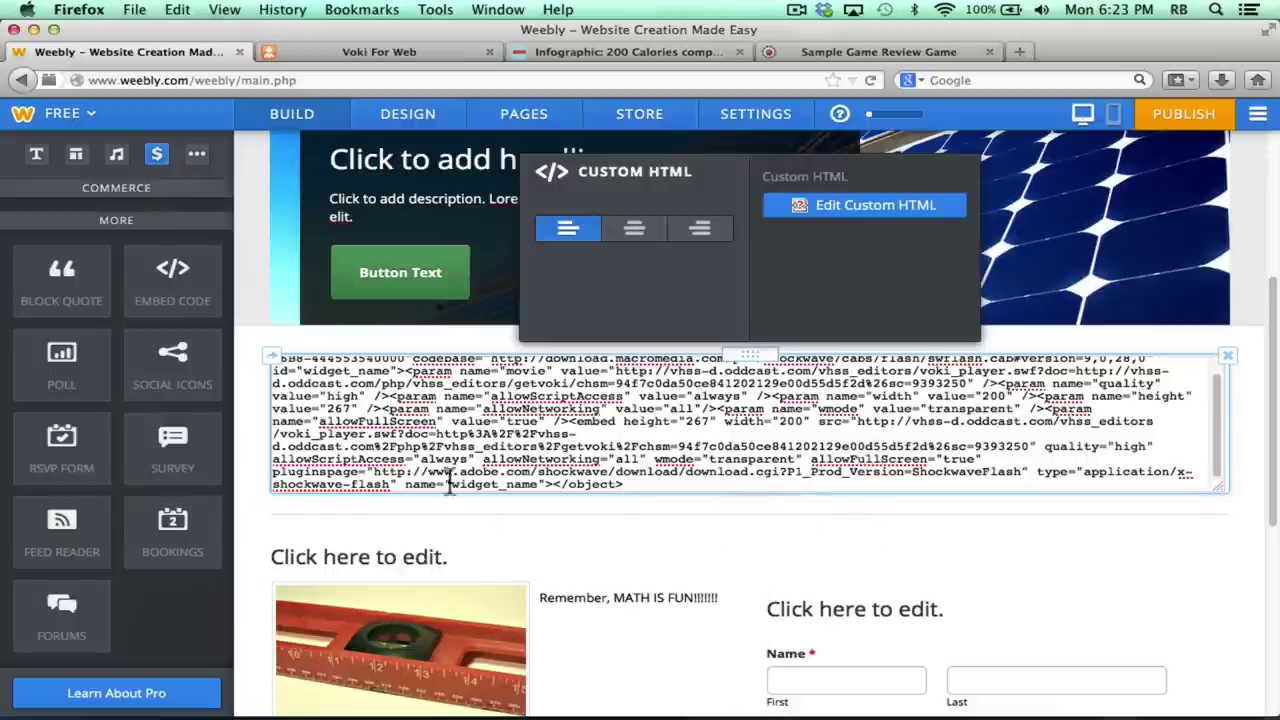
left_click(657, 553)
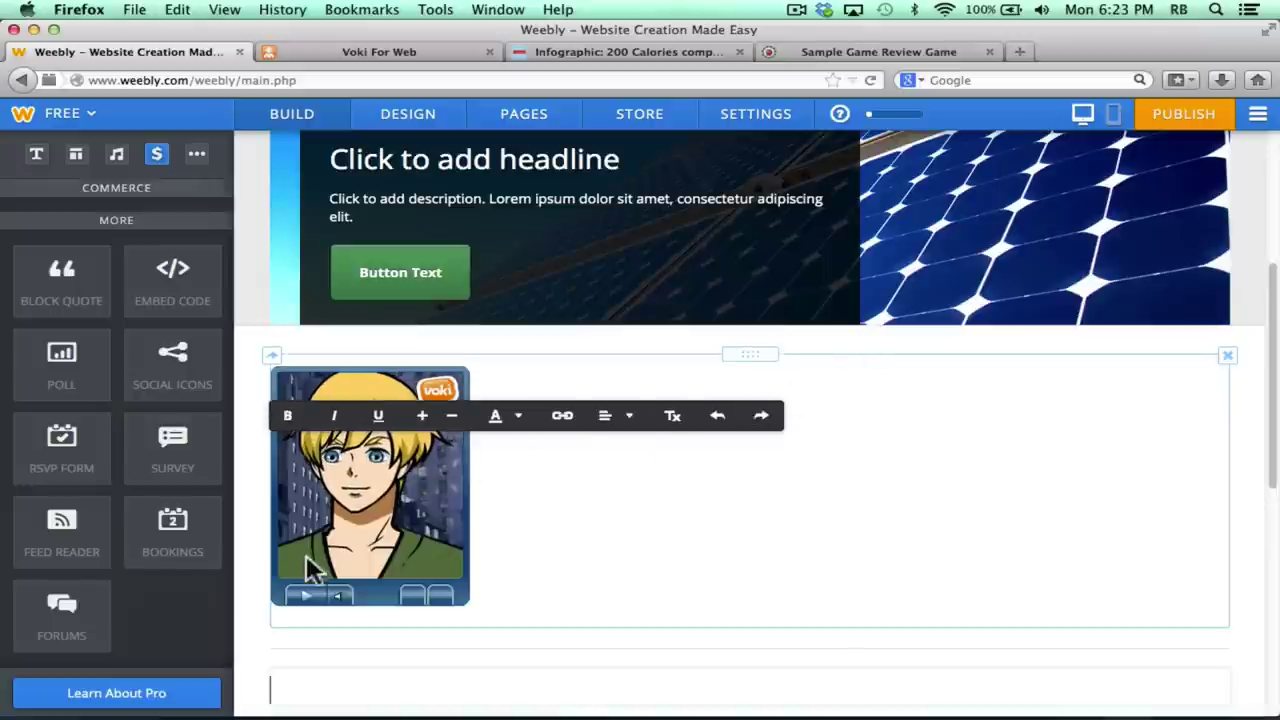
Play the embedded Voki character and insert another embed code element between it and the divider.
left_click(305, 600)
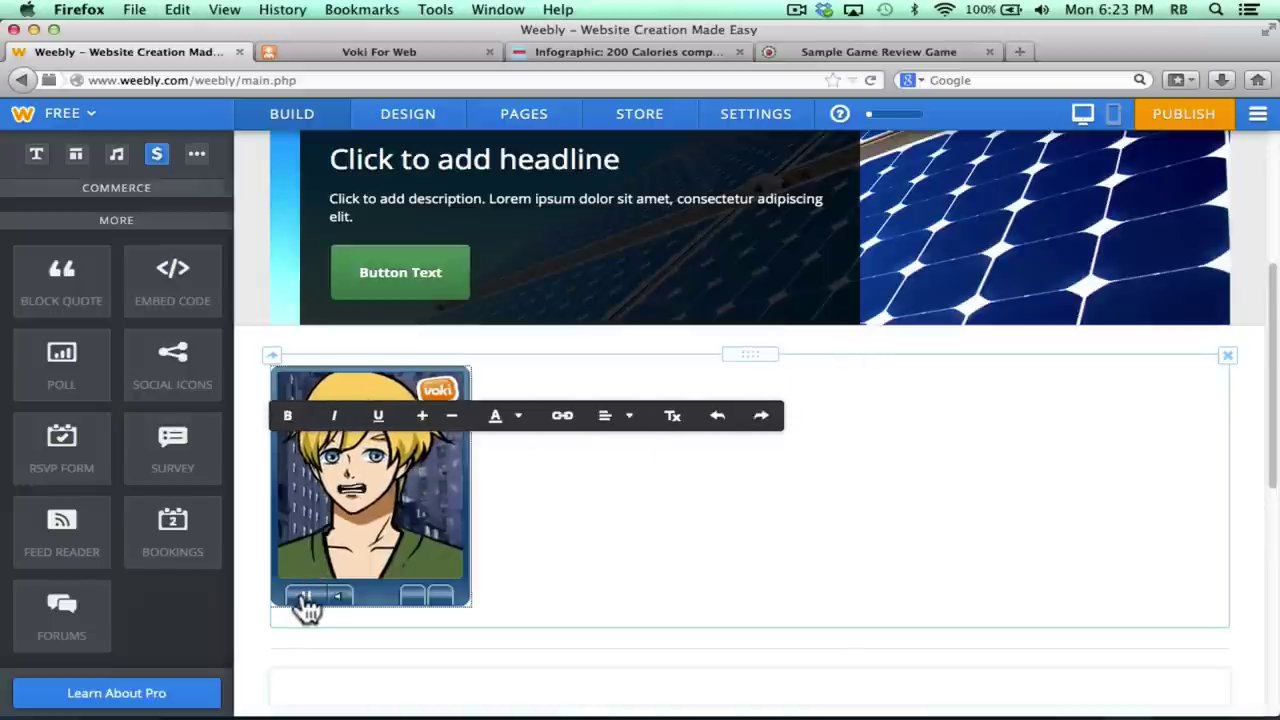
scroll(305, 600, "down", 5)
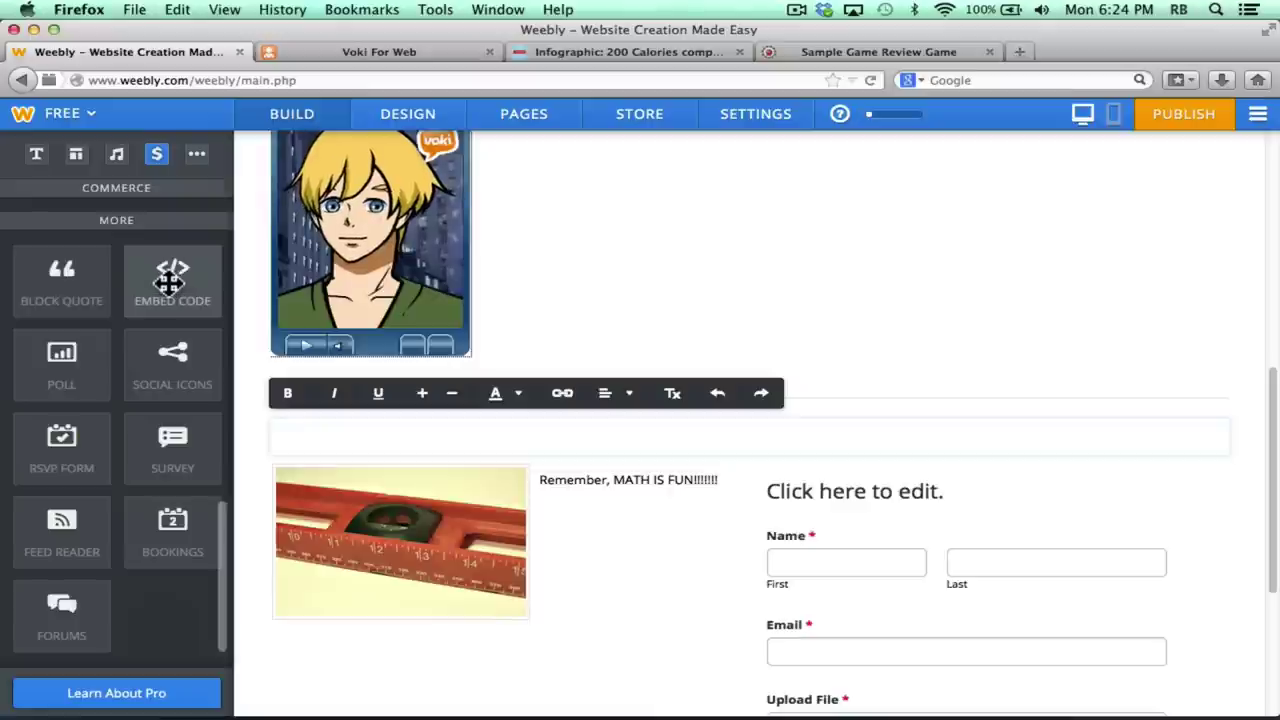
left_click_drag(172, 286, 376, 376)
Copy the embed script of the "200 Calories comparisons" infographic from the Infogram page.
left_click(595, 51)
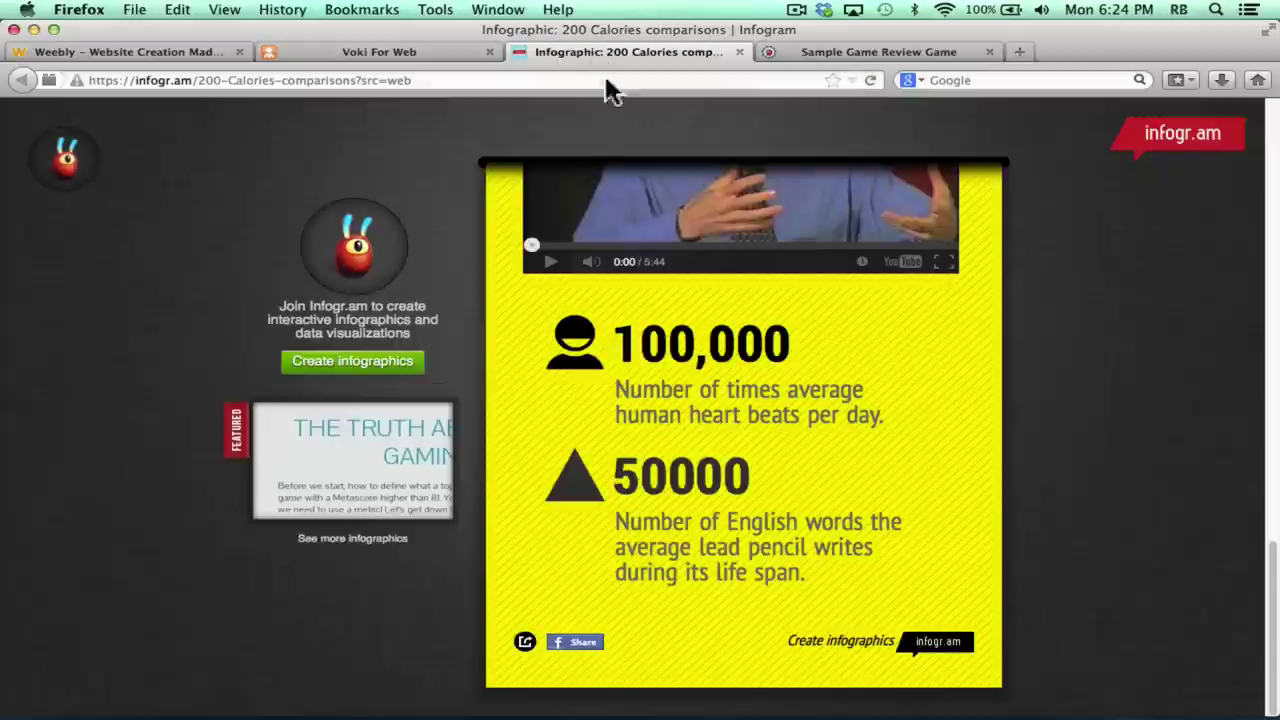
left_click(524, 643)
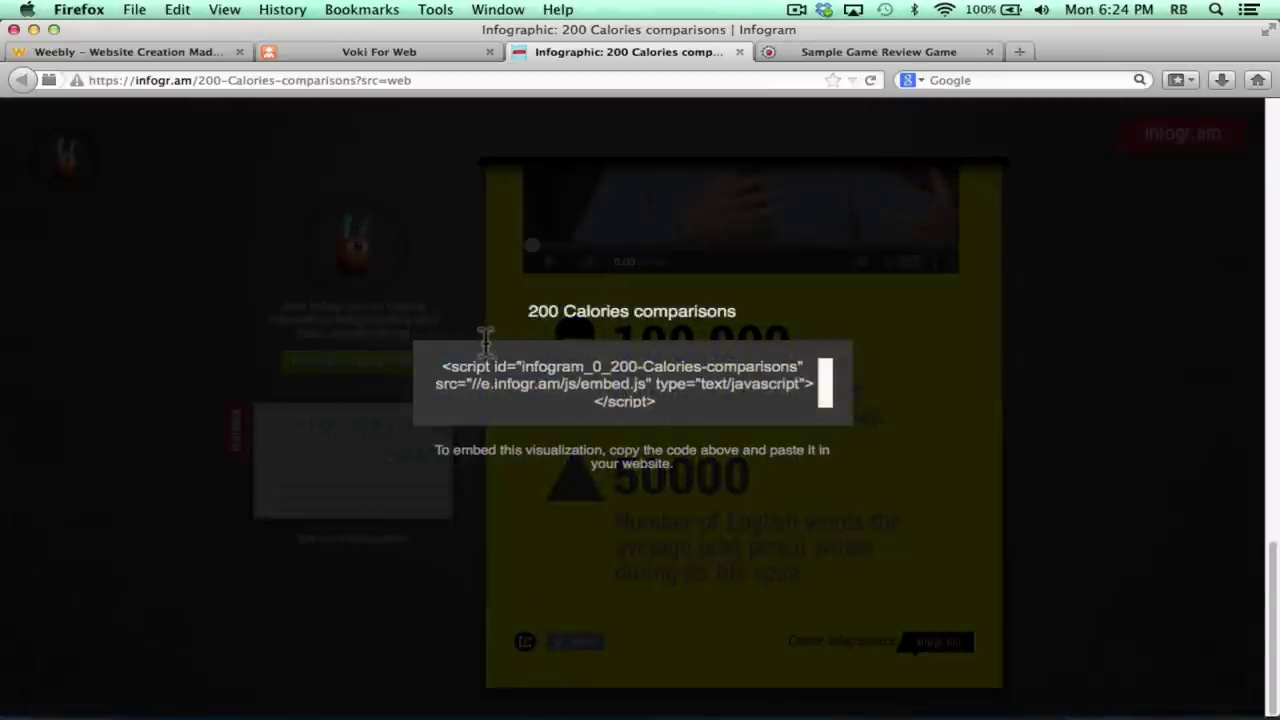
left_click_drag(484, 338, 655, 383)
key("super+c")
Paste the infographic's script into the new custom HTML element in Weebly and check the embedded infographic on the page.
left_click(130, 51)
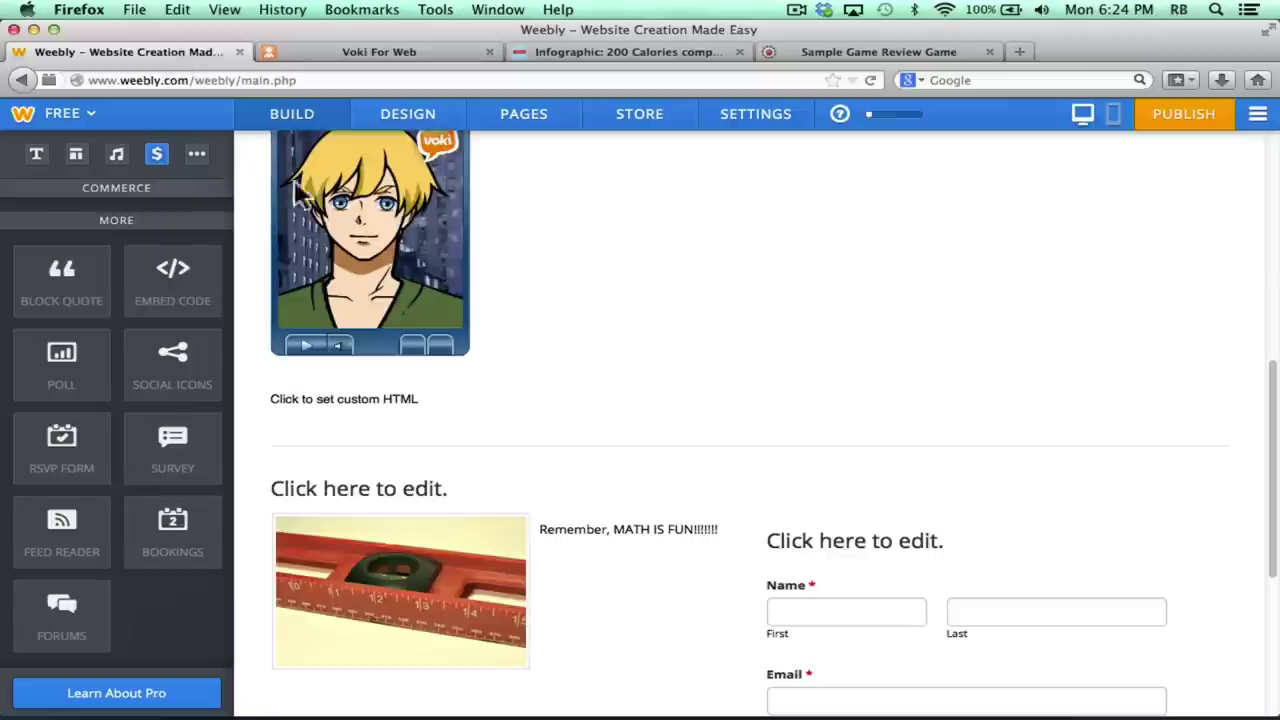
double_click(398, 400)
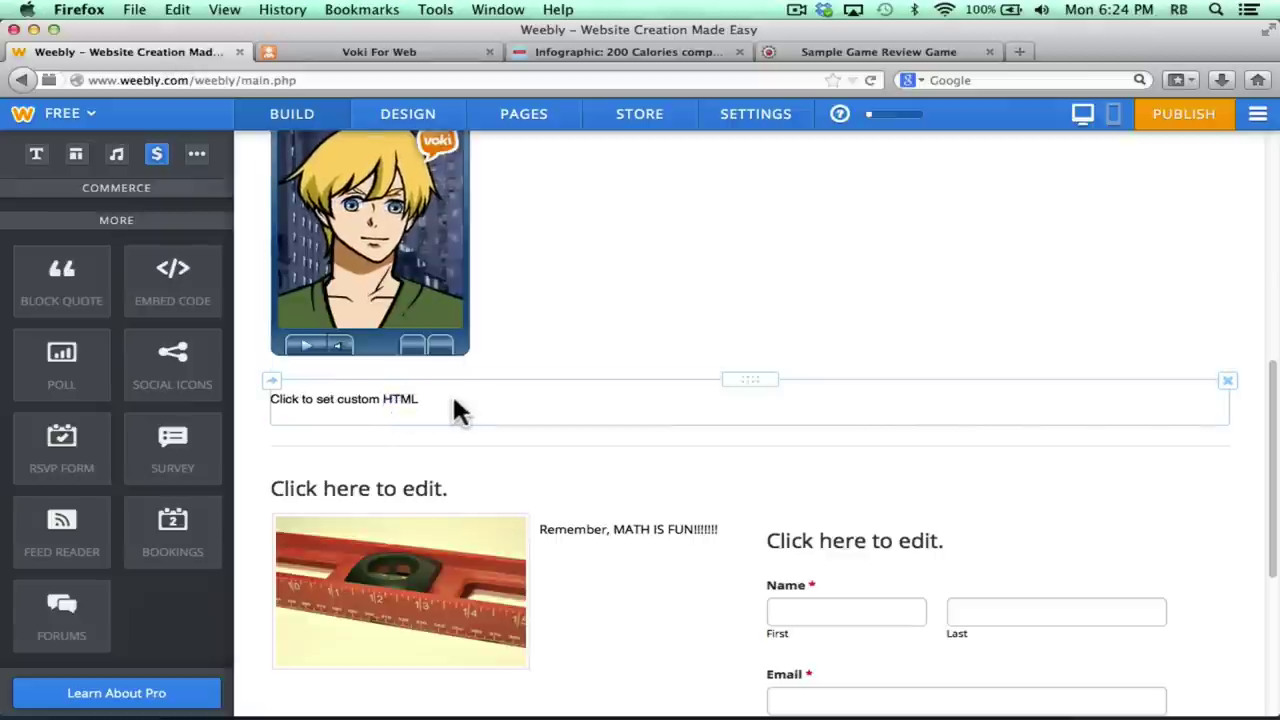
left_click(394, 398)
key("super+v")
left_click(962, 584)
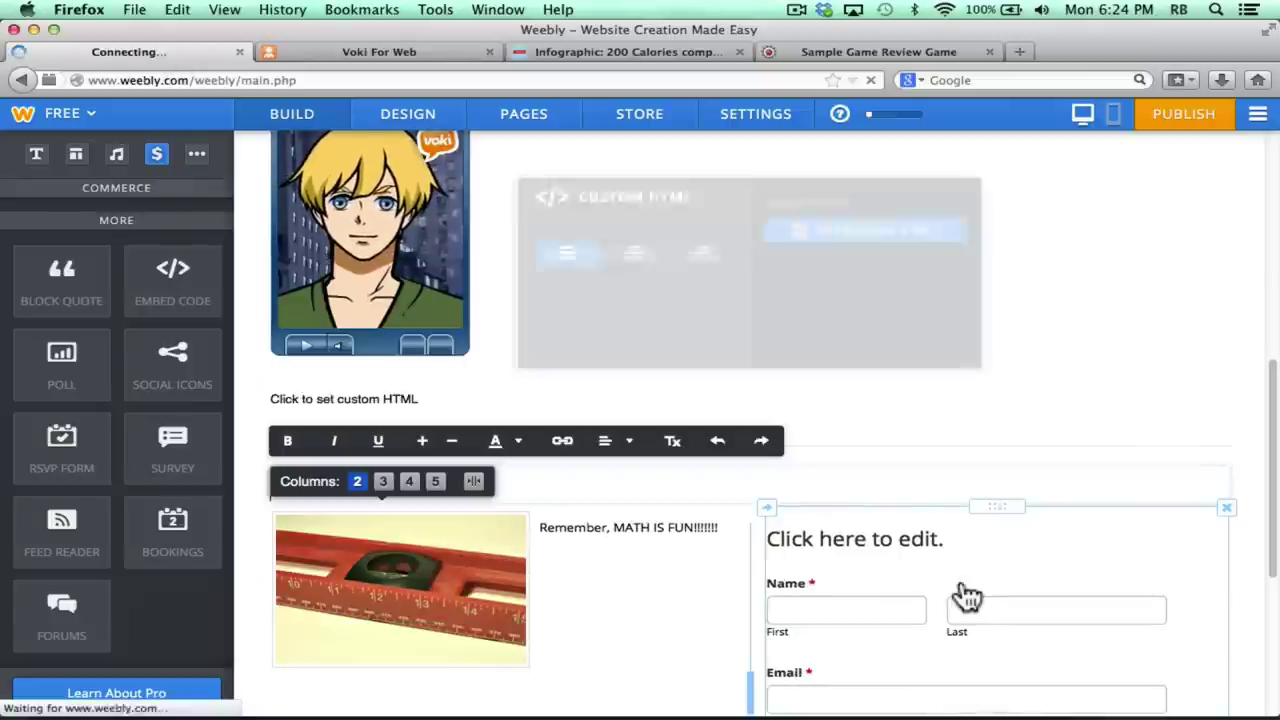
scroll(1275, 336, "down", 1)
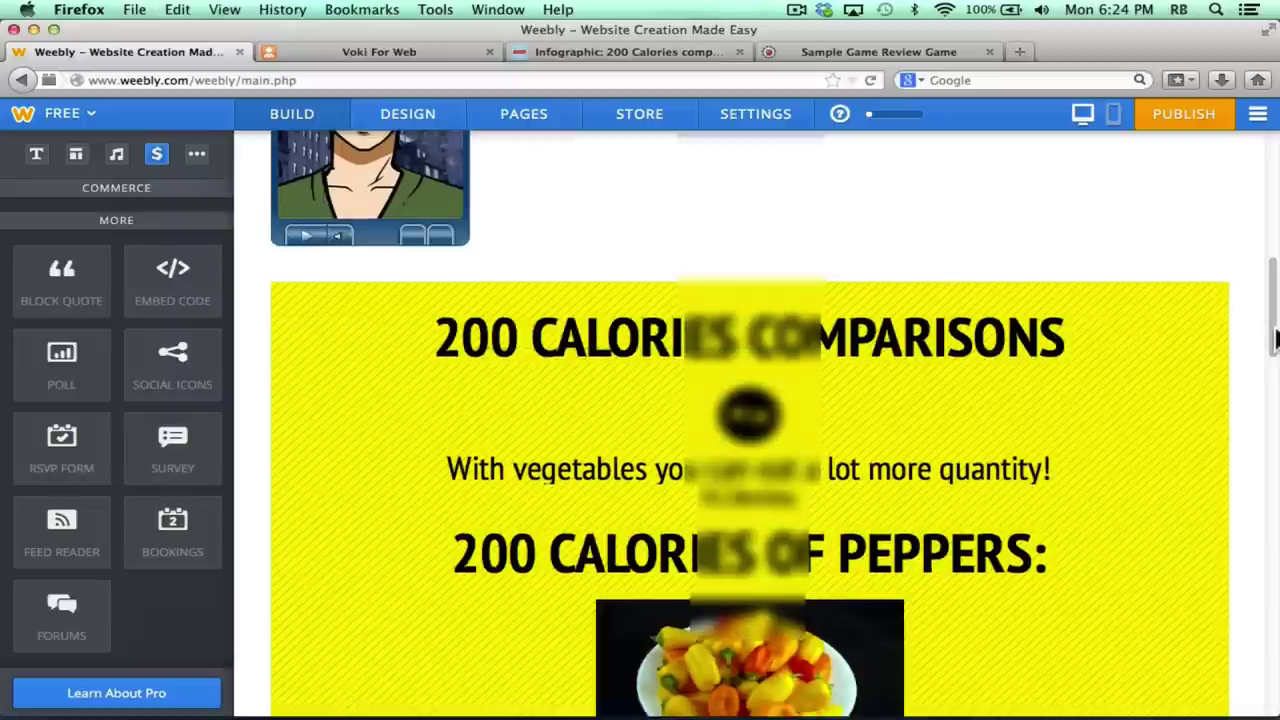
left_click_drag(1275, 336, 1272, 305)
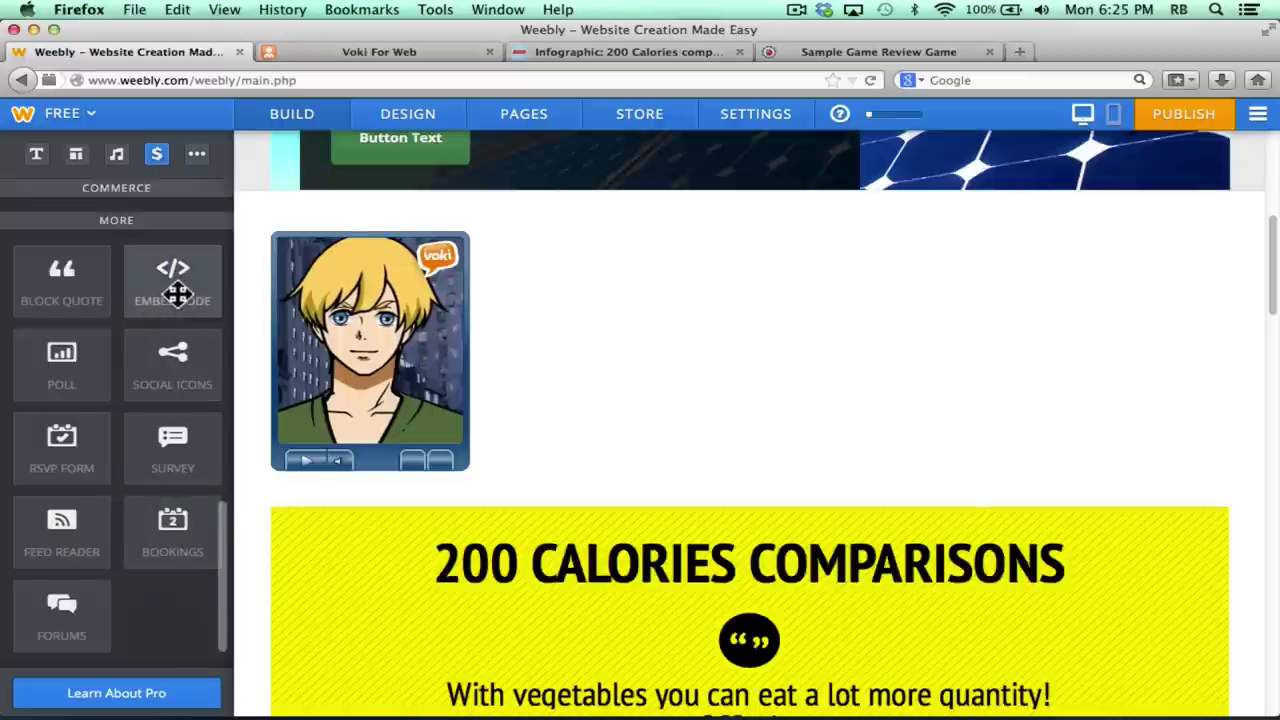
left_click_drag(177, 292, 537, 517)
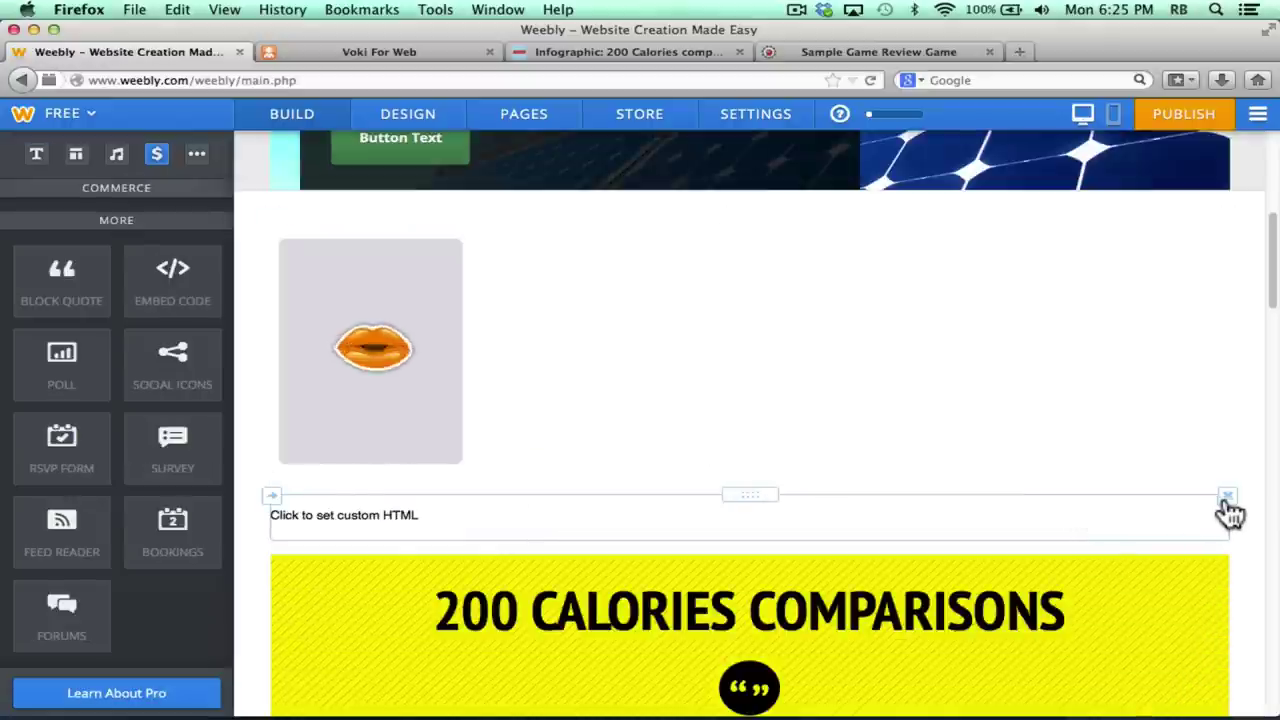
left_click(1227, 498)
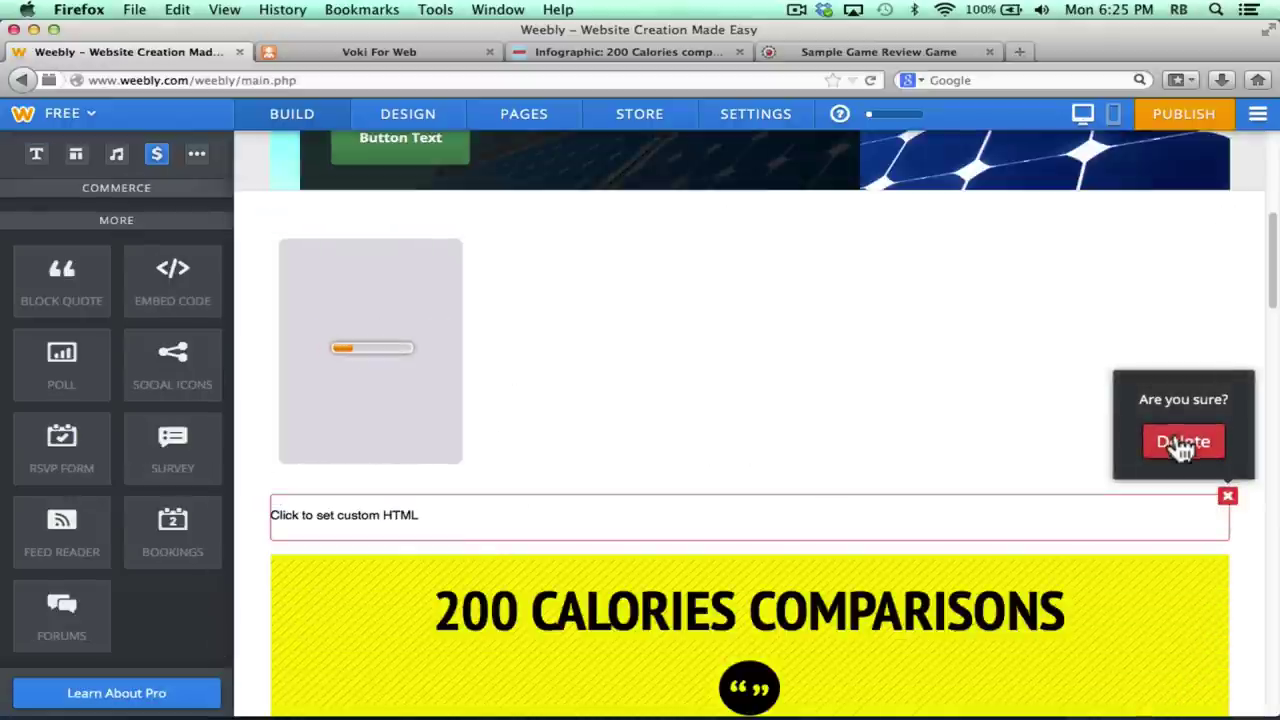
left_click(1183, 443)
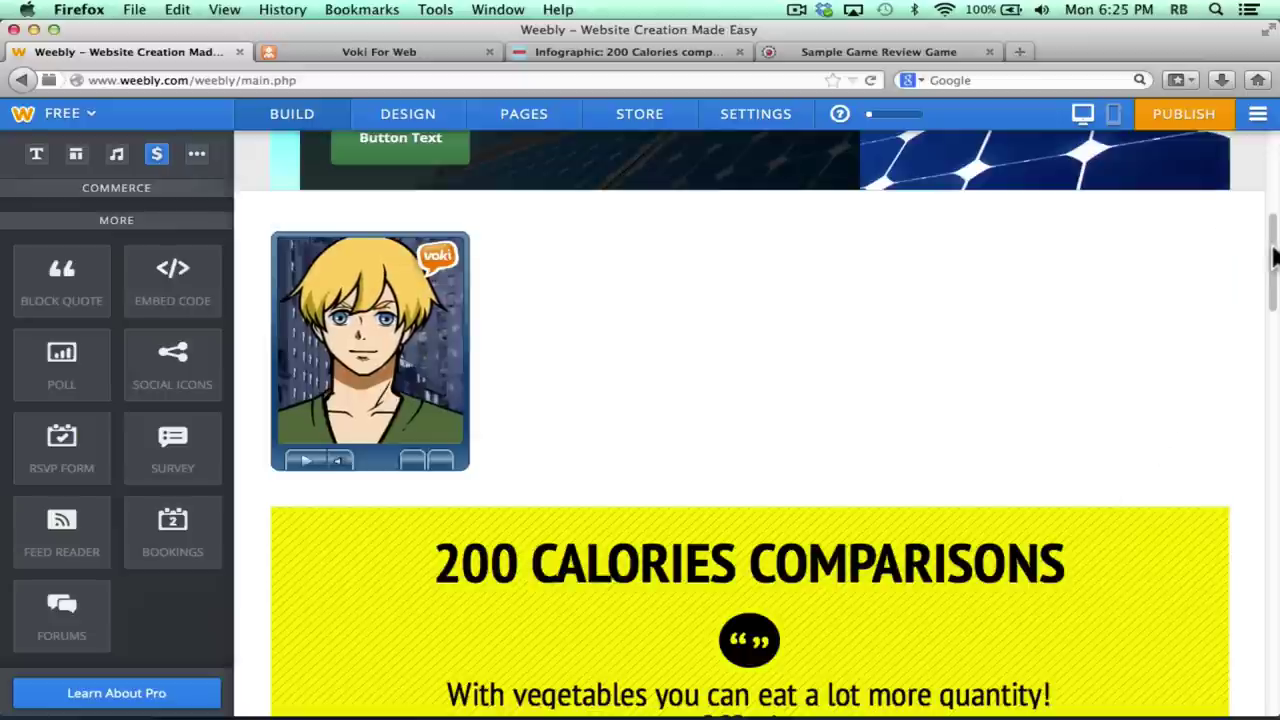
Copy the web address of the Sample Game Jeopardy review page on SuperTeacherTools.
left_click_drag(1272, 257, 1268, 390)
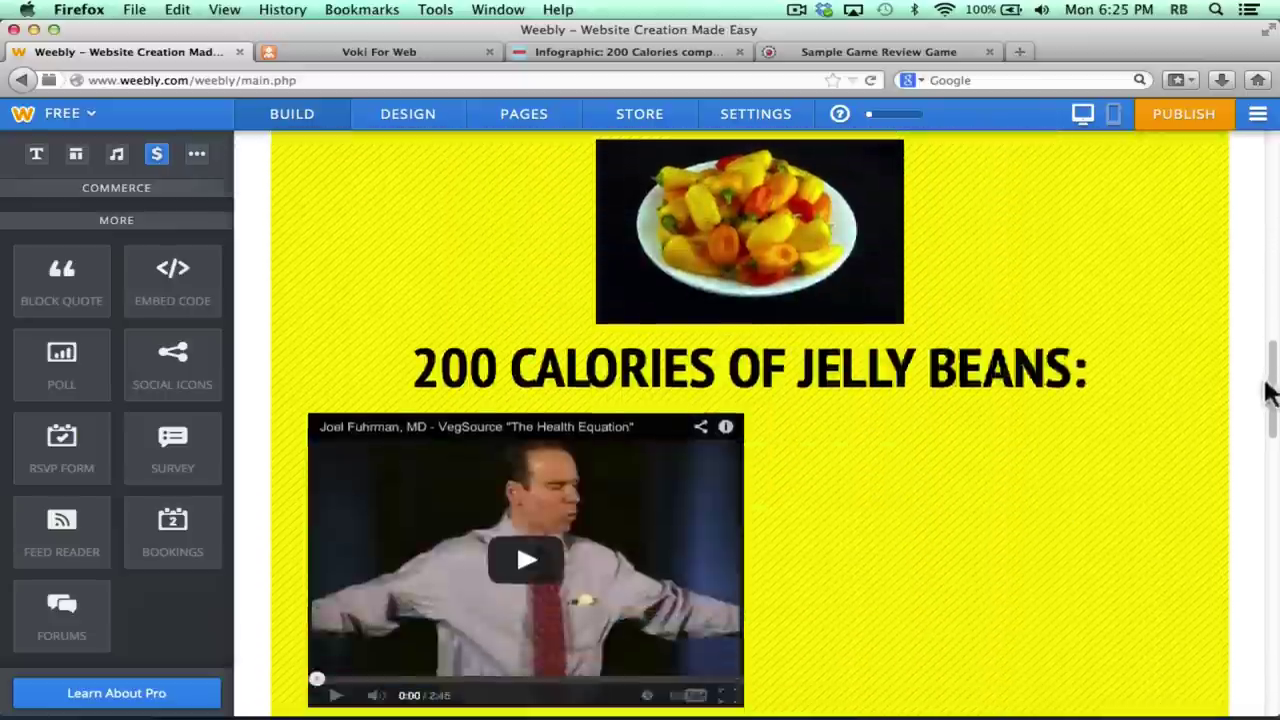
left_click(878, 52)
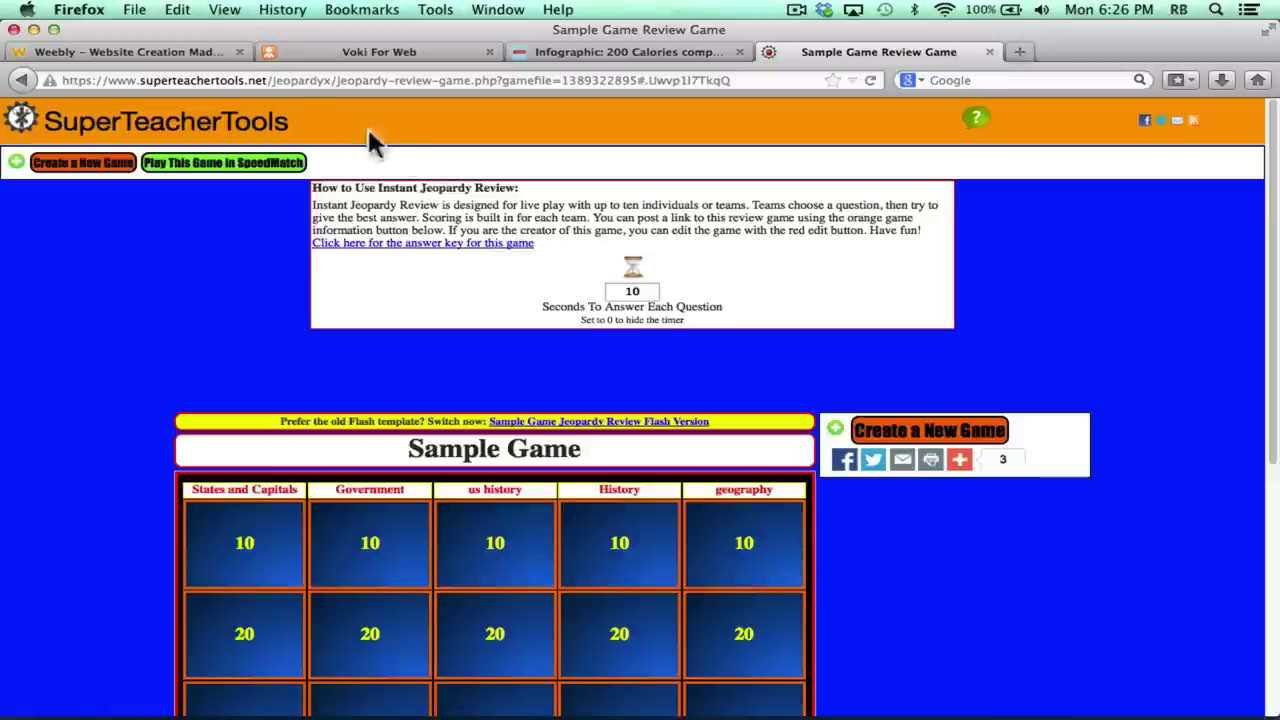
left_click(223, 80)
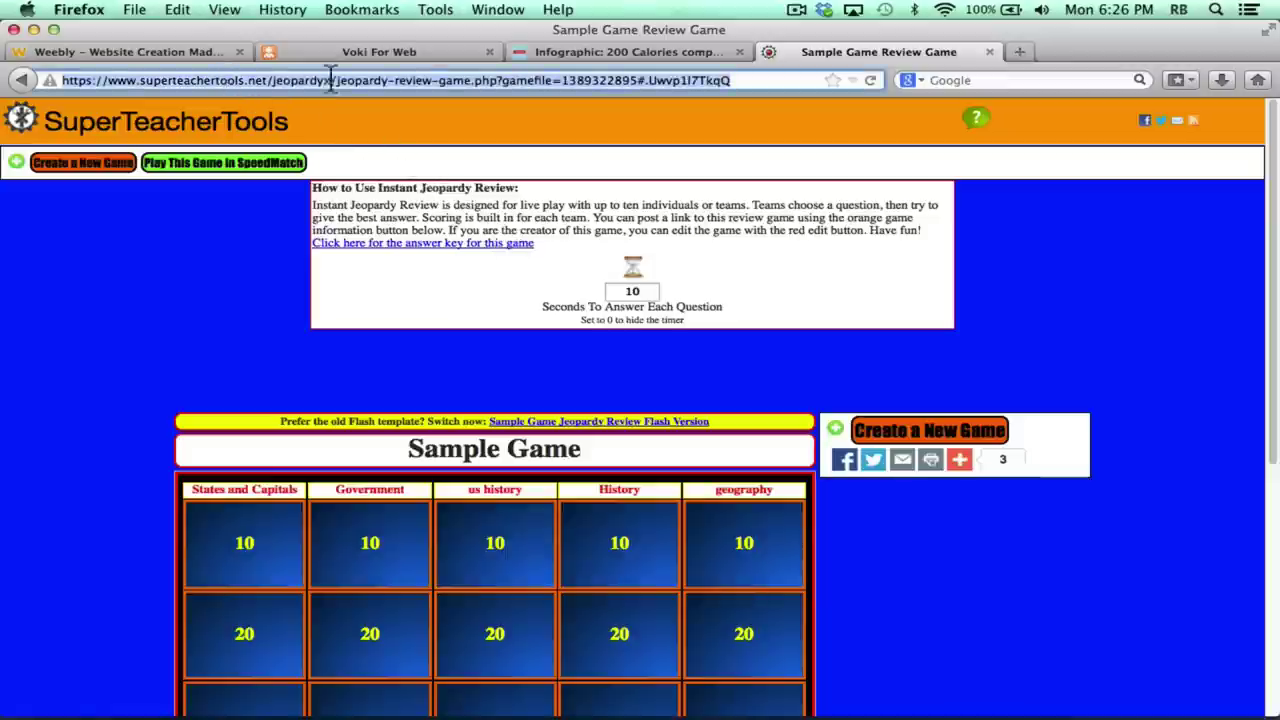
Back in Weebly, add a text element between the infographic and the divider reading "Play this Jeopardy Game!".
left_click(137, 51)
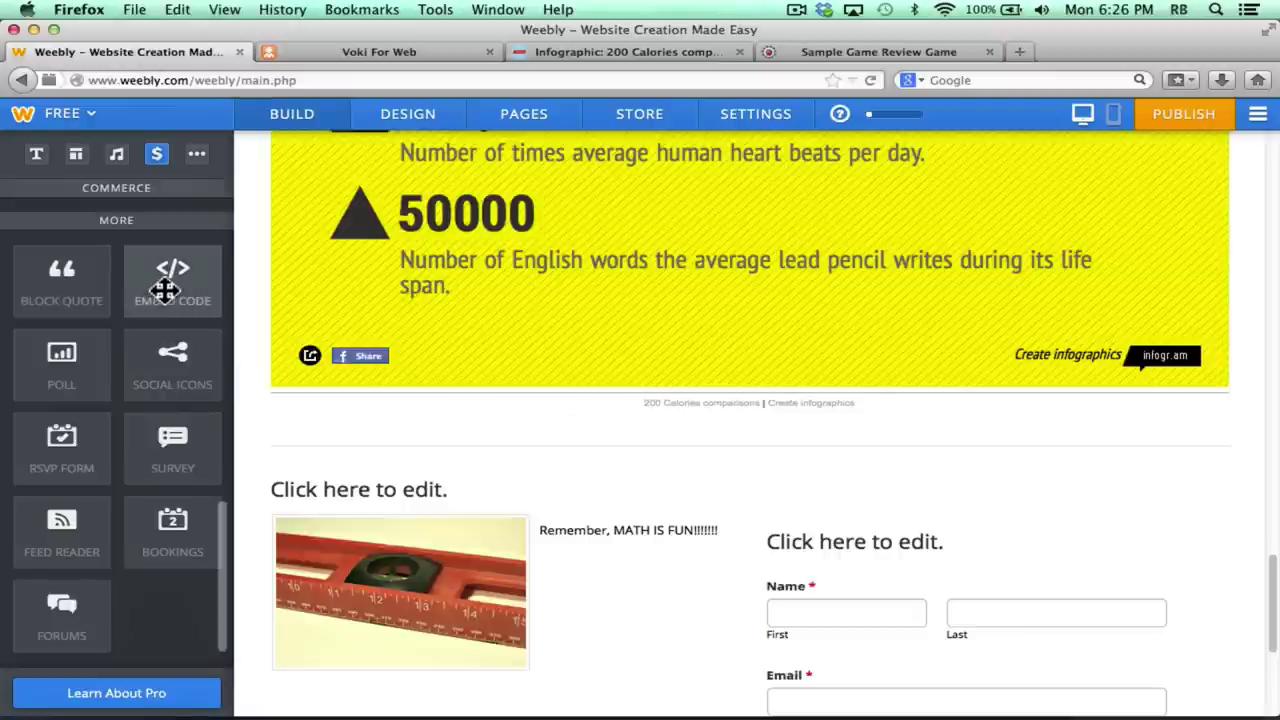
scroll(160, 330, "up", 10)
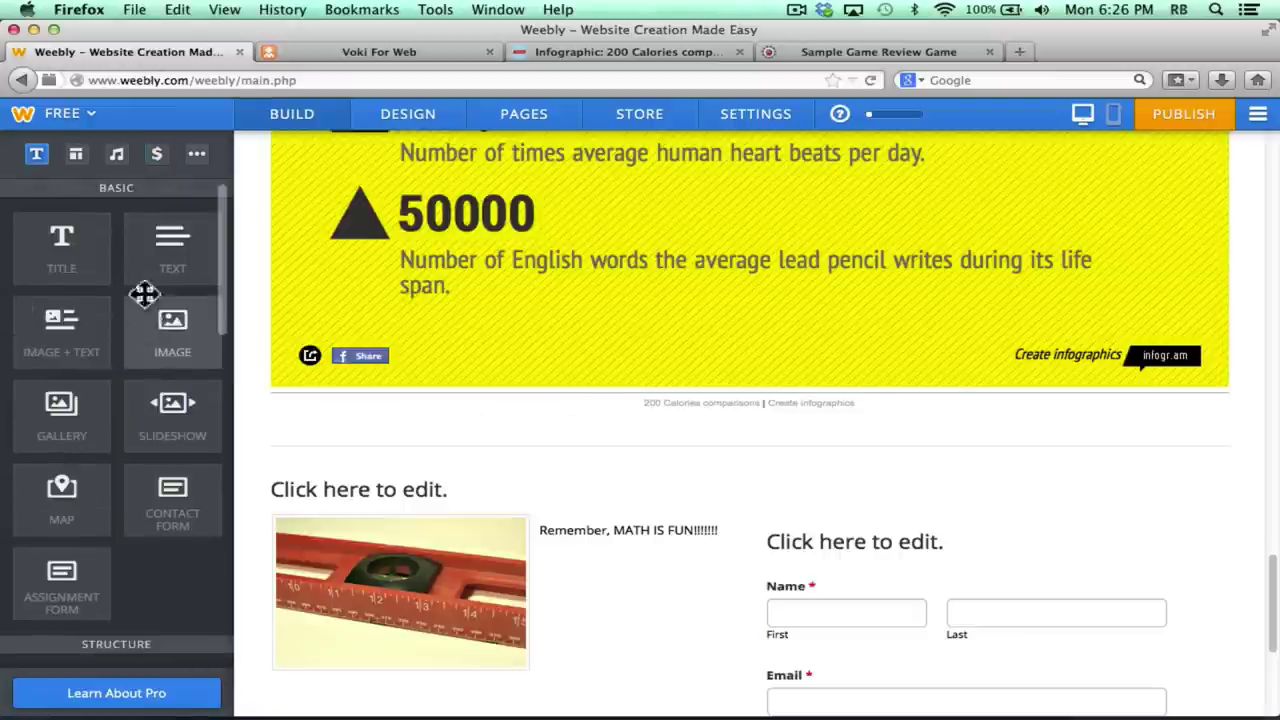
left_click_drag(166, 275, 415, 433)
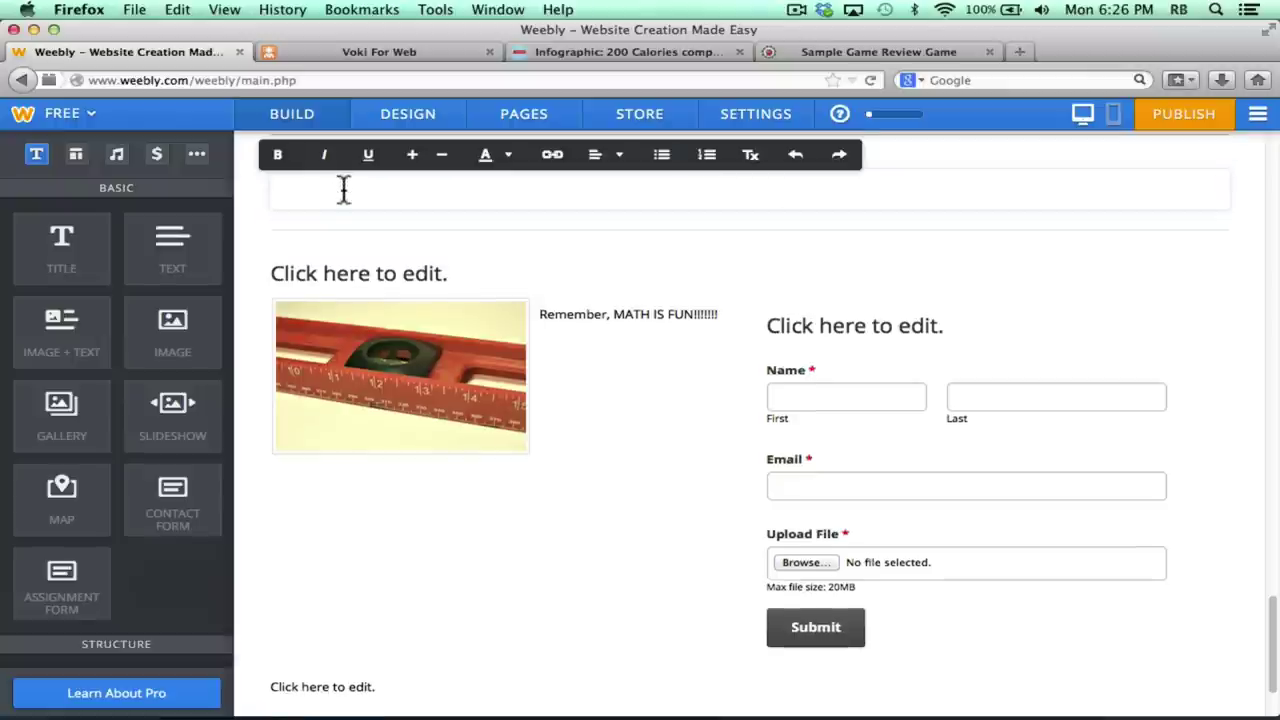
type("Play this Jeopardy Game!")
Link the whole "Play this Jeopardy Game!" text to the copied game address as a Website URL.
left_click_drag(423, 189, 268, 186)
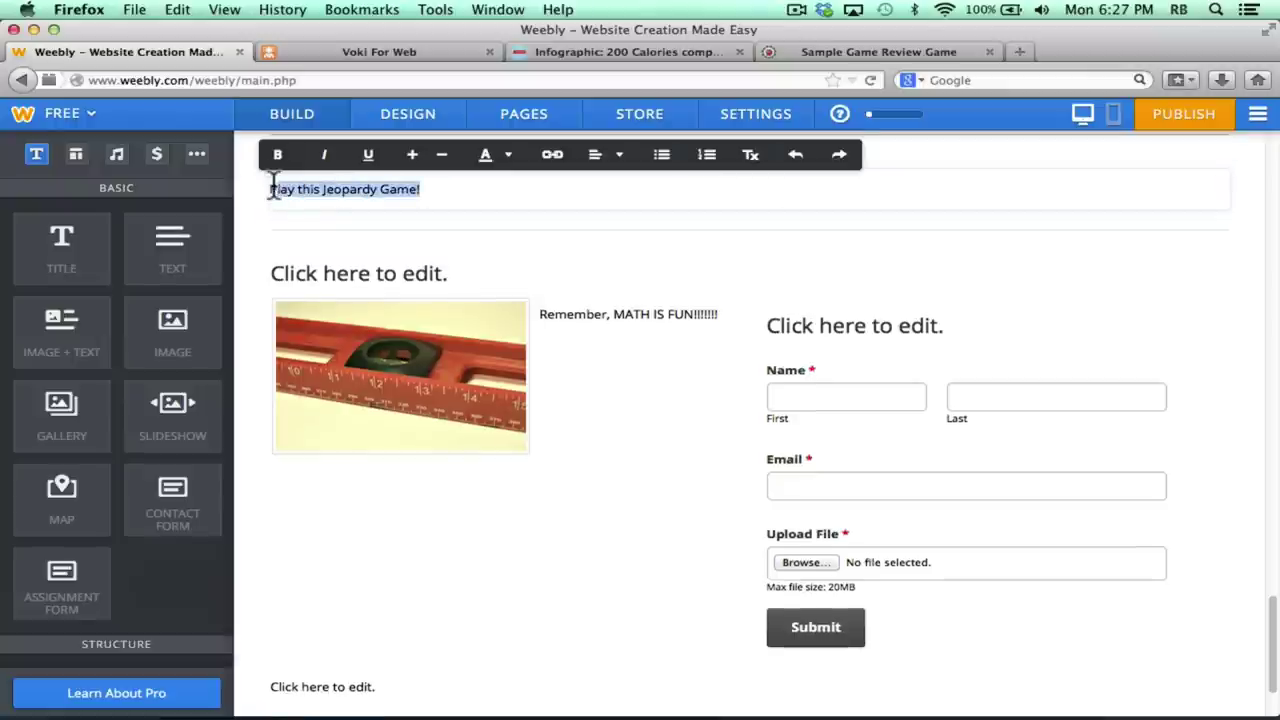
left_click(552, 158)
key("super+v")
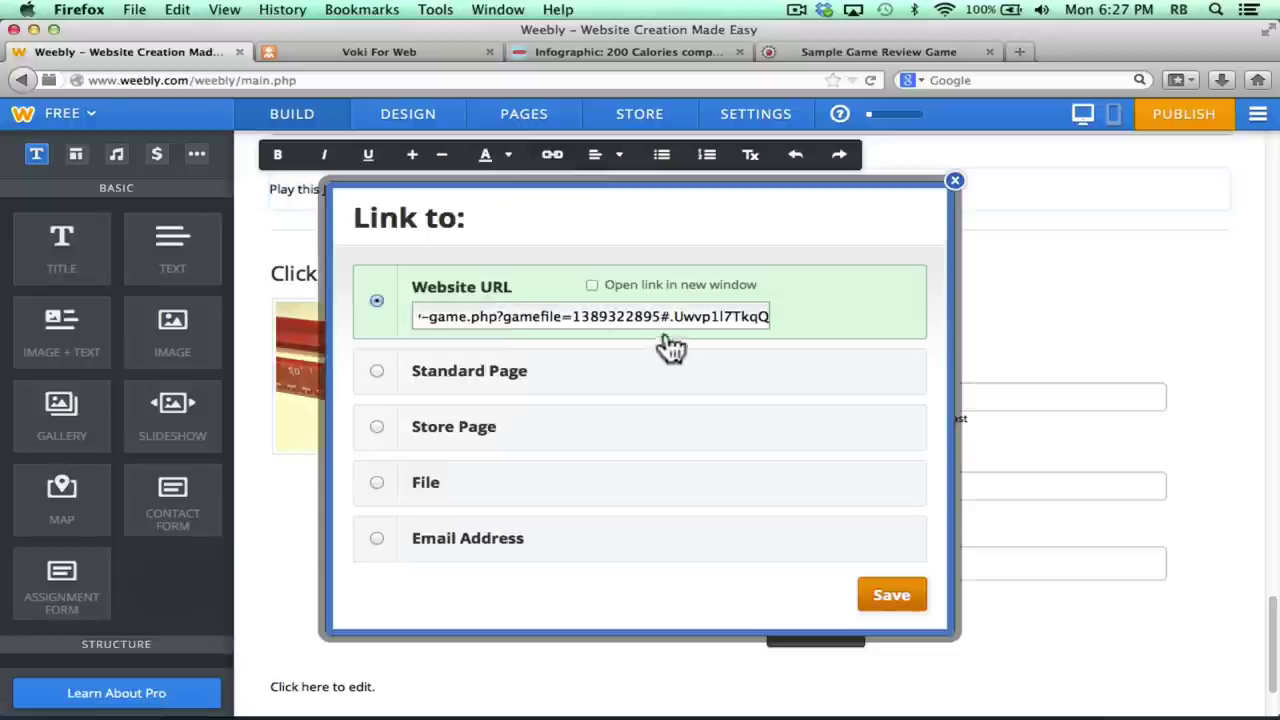
left_click(891, 597)
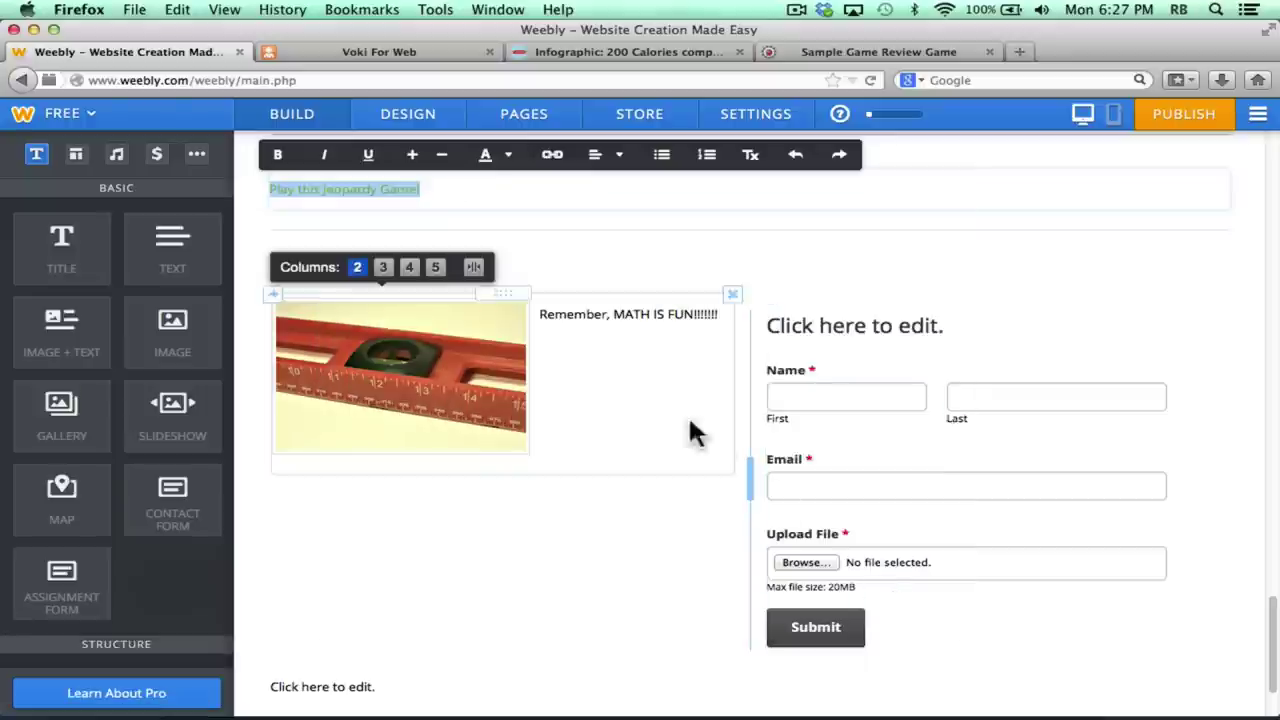
left_click(410, 232)
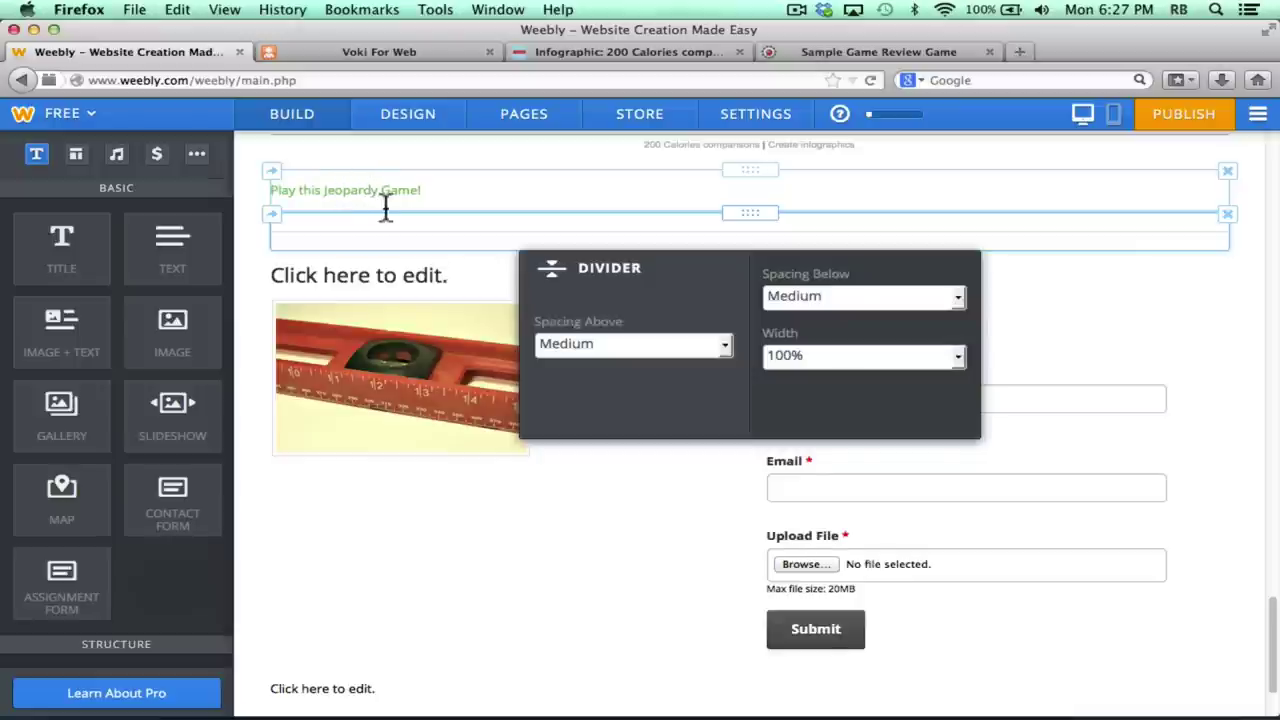
left_click(364, 205)
Open the site's design options and try the purple color scheme.
scroll(363, 210, "up", 1)
scroll(365, 230, "up", 2)
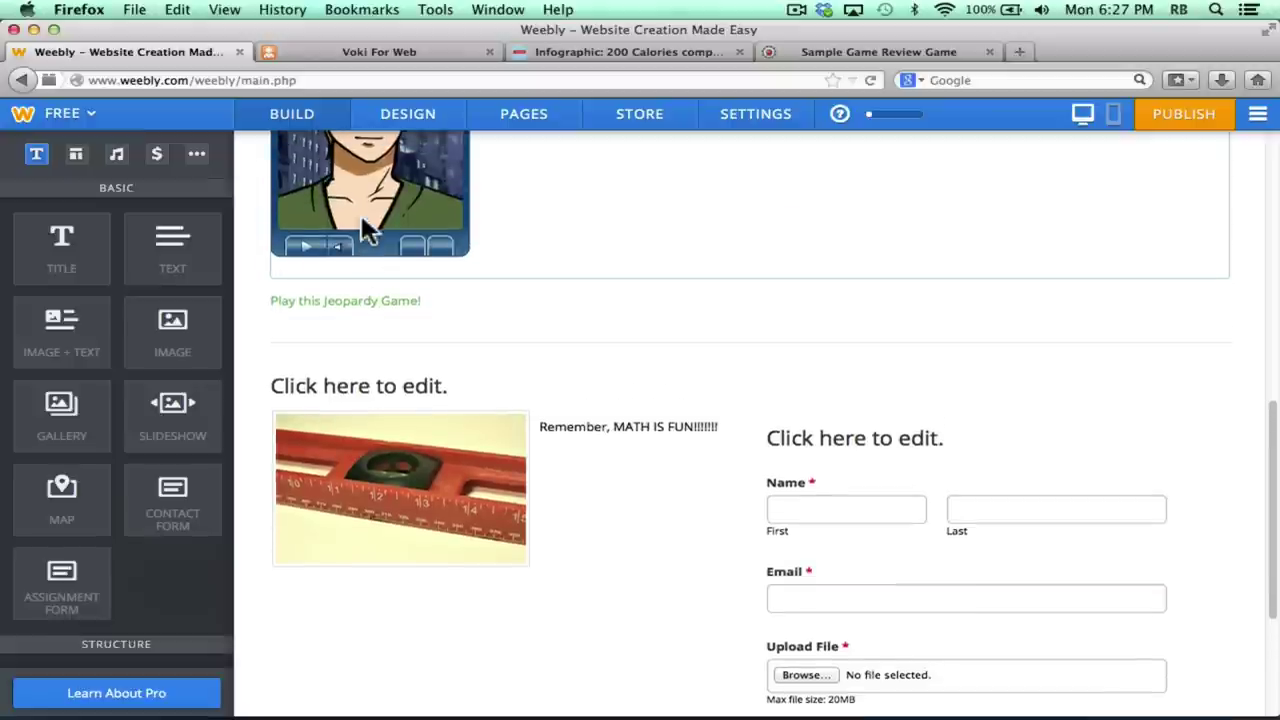
scroll(305, 264, "up", 6)
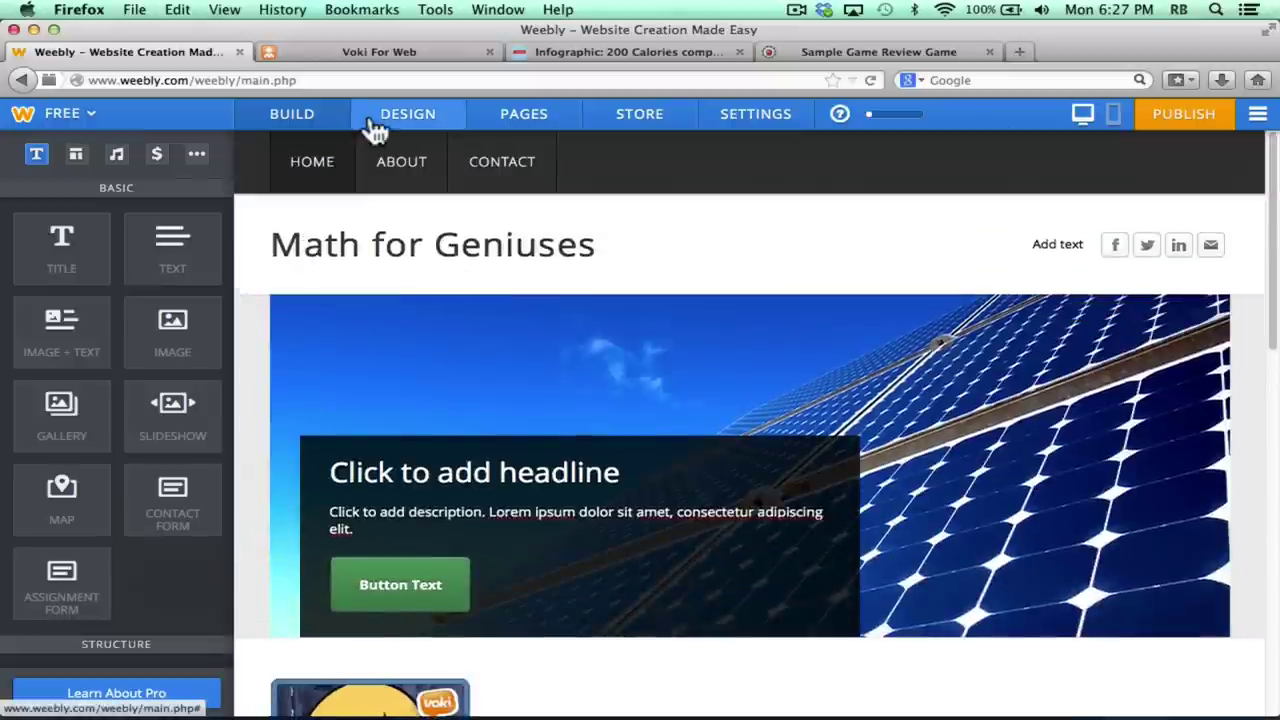
left_click(410, 120)
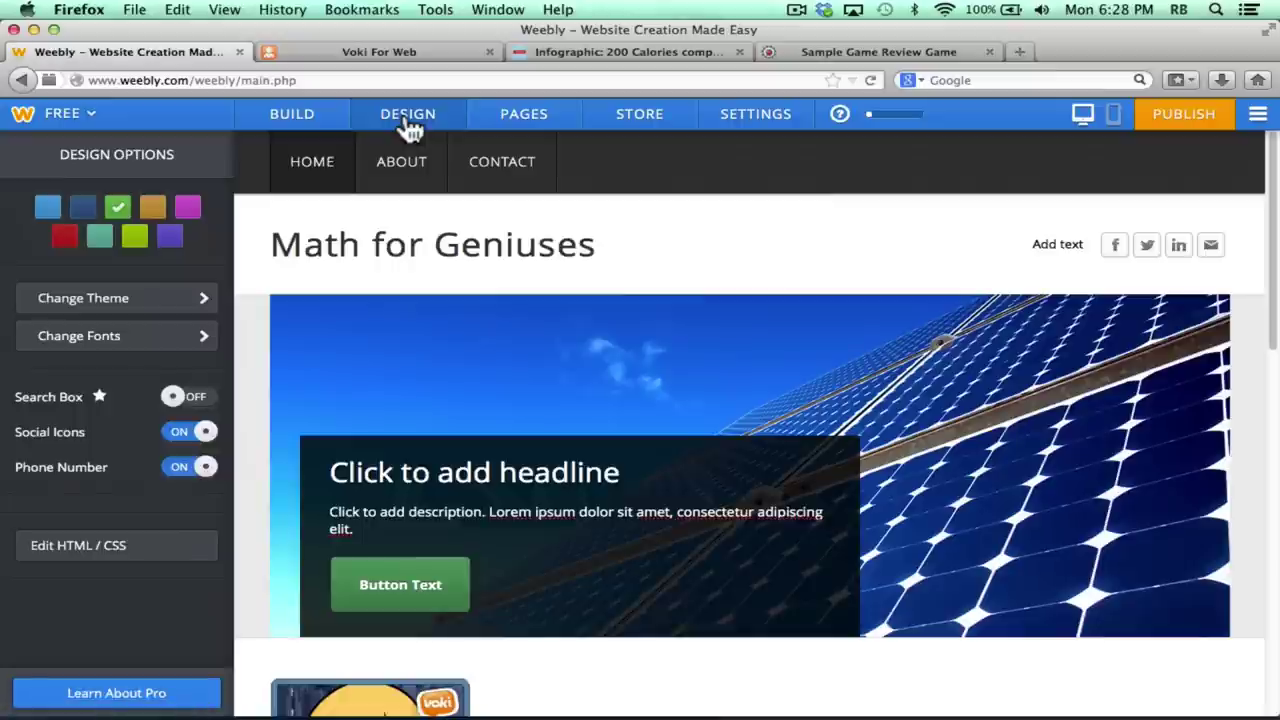
left_click(170, 240)
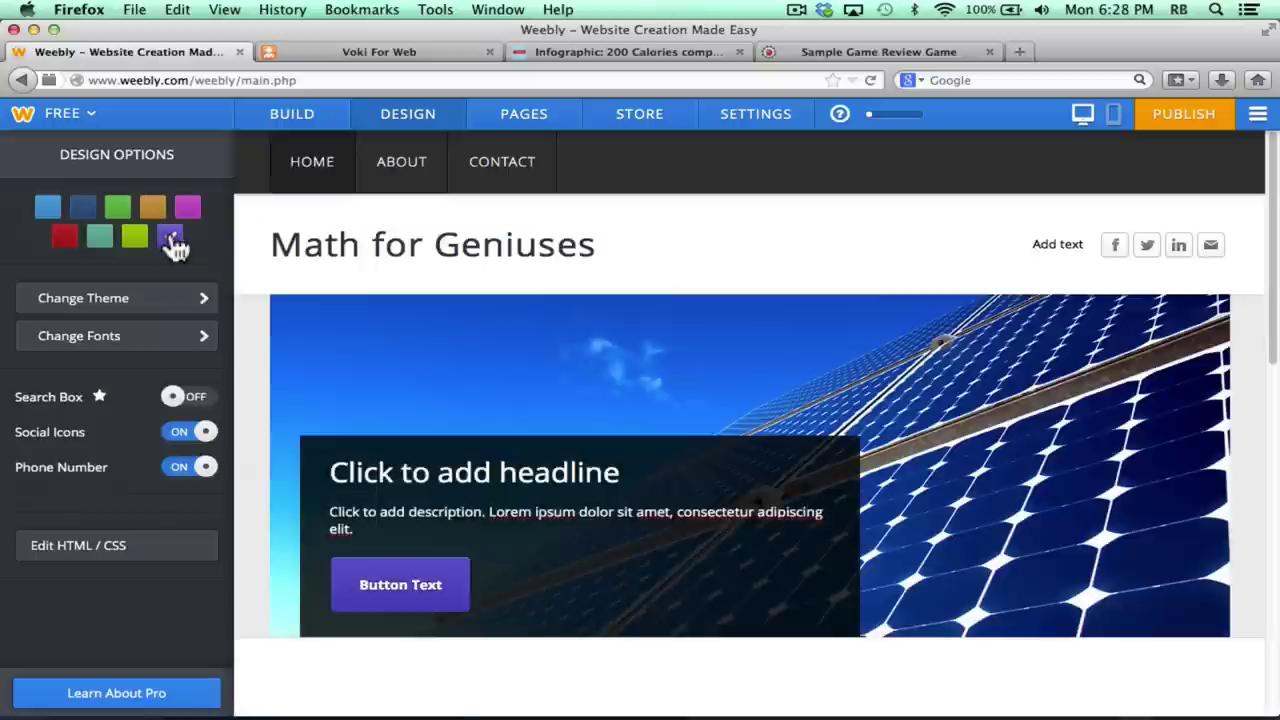
View the theme and font options and look at main-style.css in the HTML/CSS code editor, leaving it without saving.
left_click(203, 302)
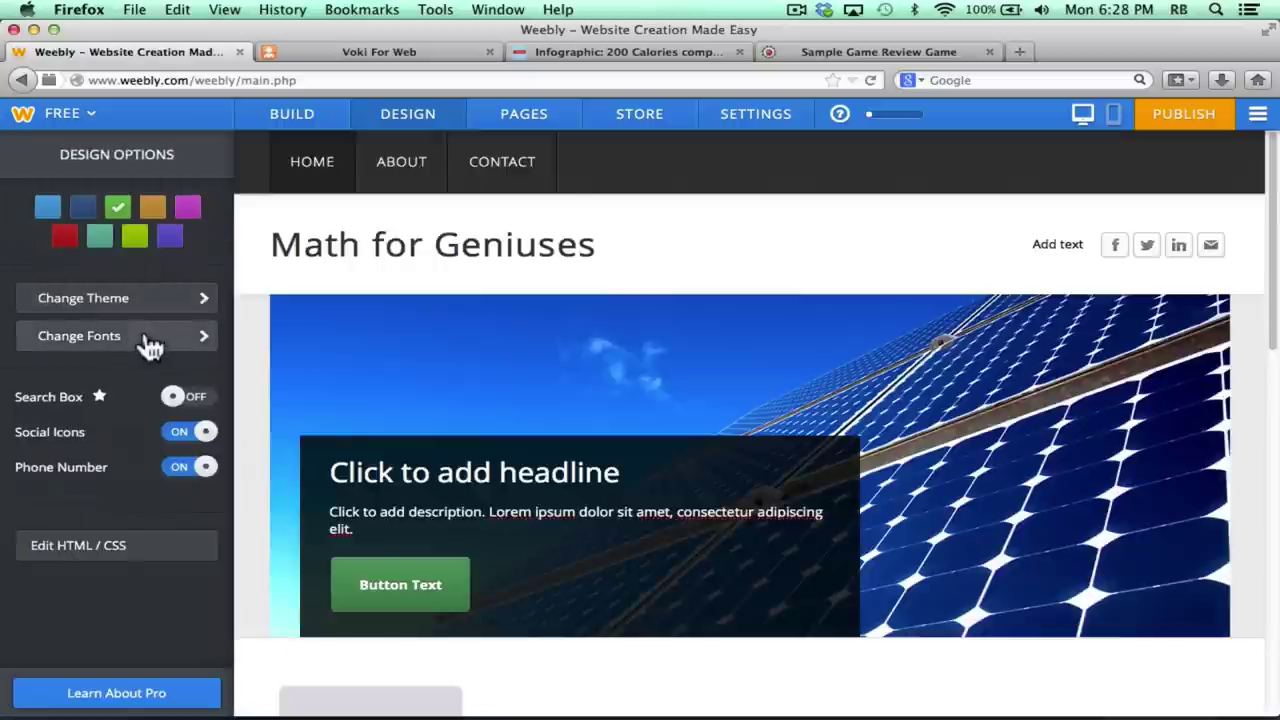
left_click(148, 340)
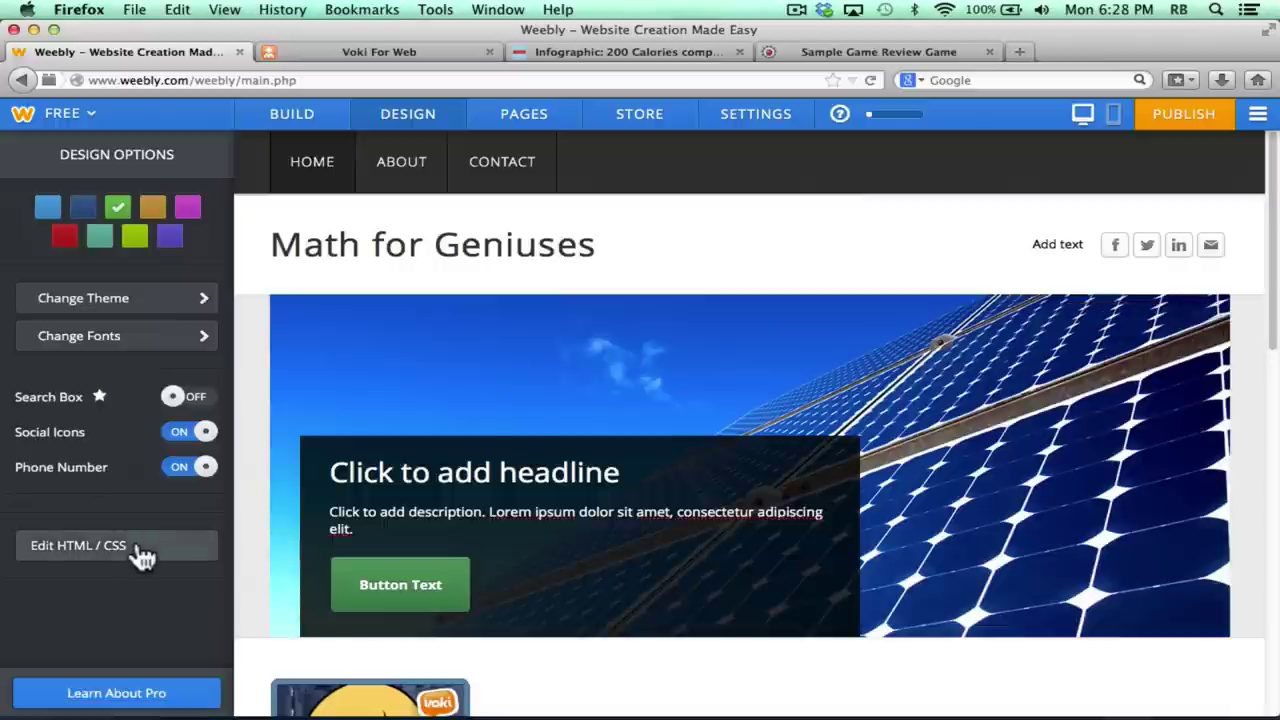
left_click(55, 560)
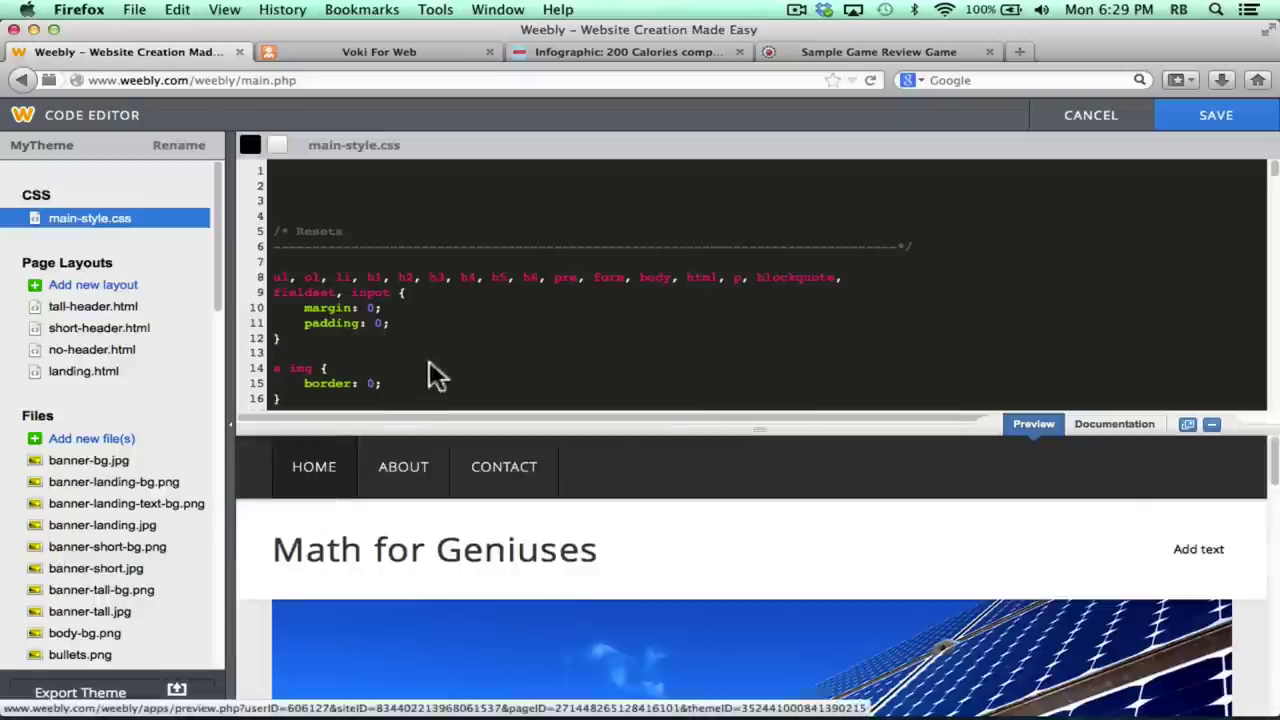
key("Escape")
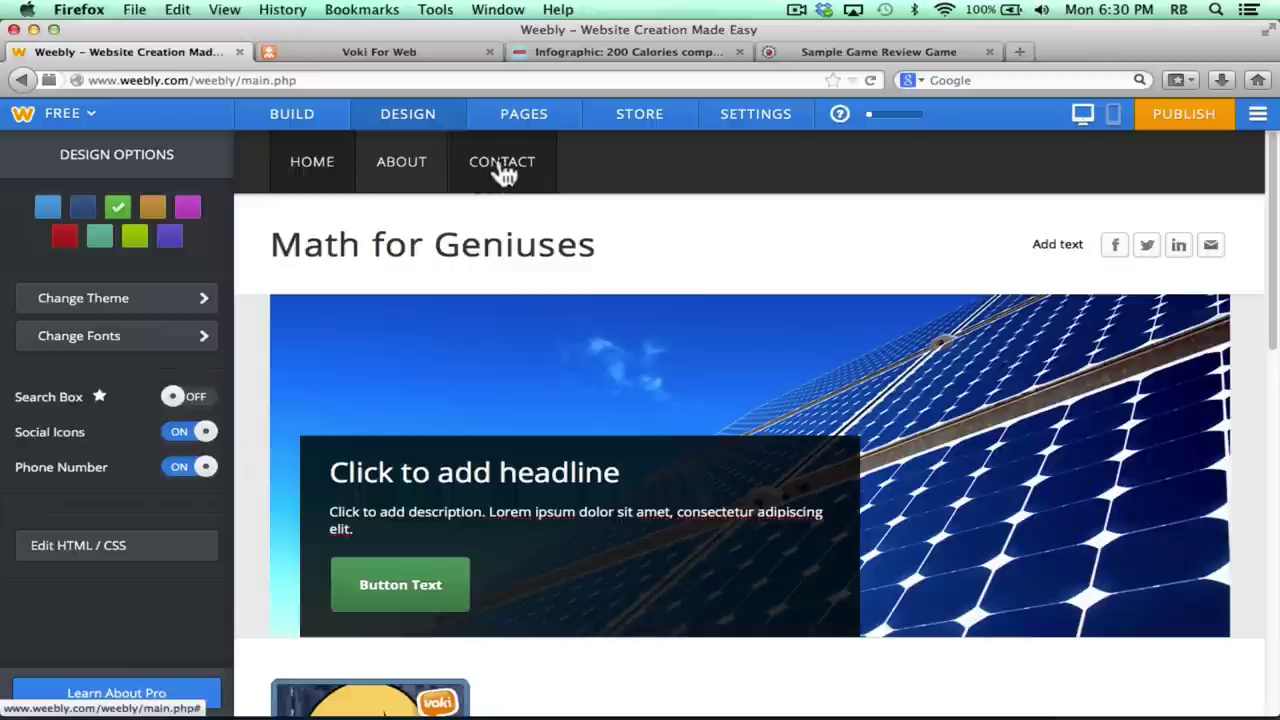
Add a new page to the site, name it "Homework" and give it the Landing Page layout.
left_click(533, 122)
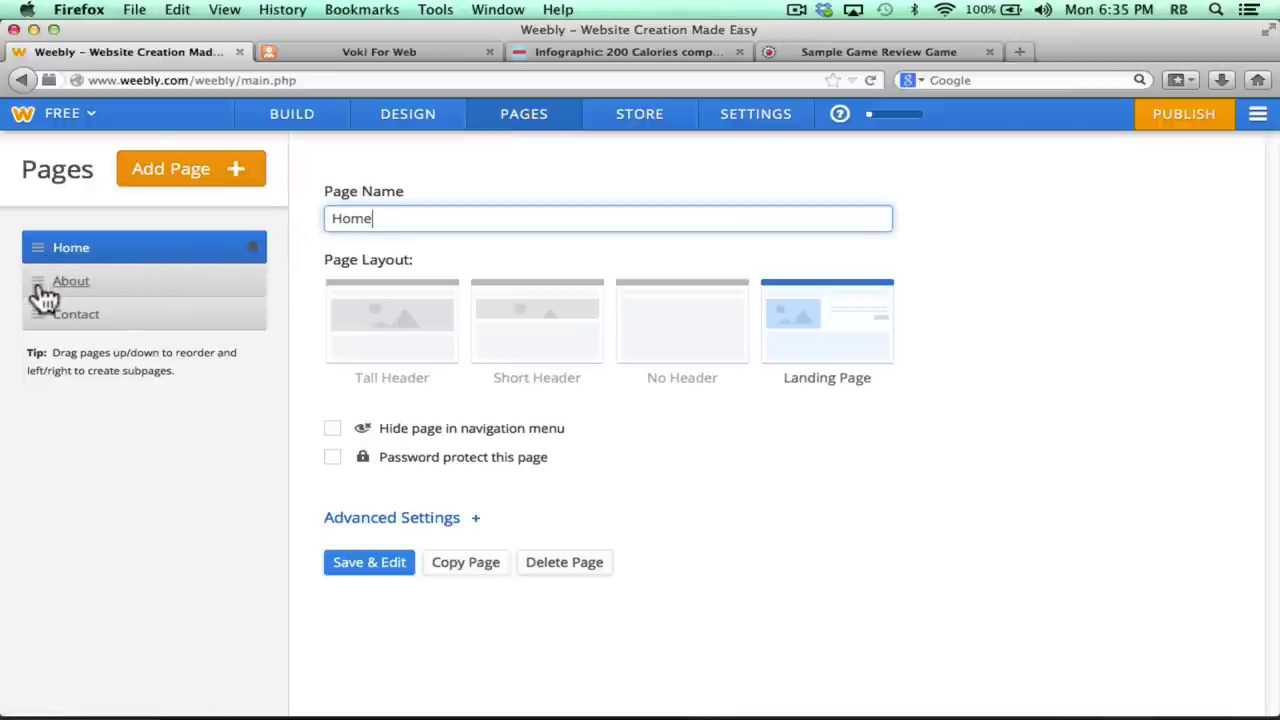
mouse_move(38, 293)
left_mouse_down()
mouse_move(40, 257)
mouse_move(34, 289)
left_mouse_up()
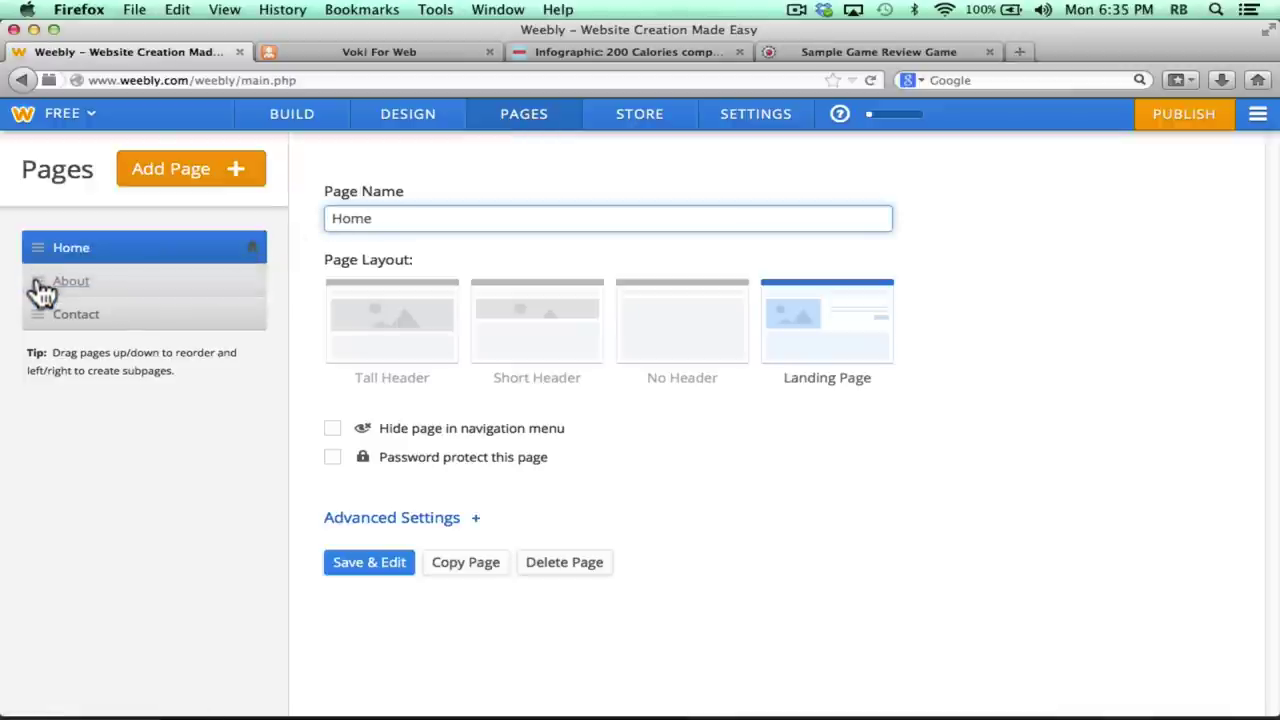
left_click(200, 183)
left_click(186, 222)
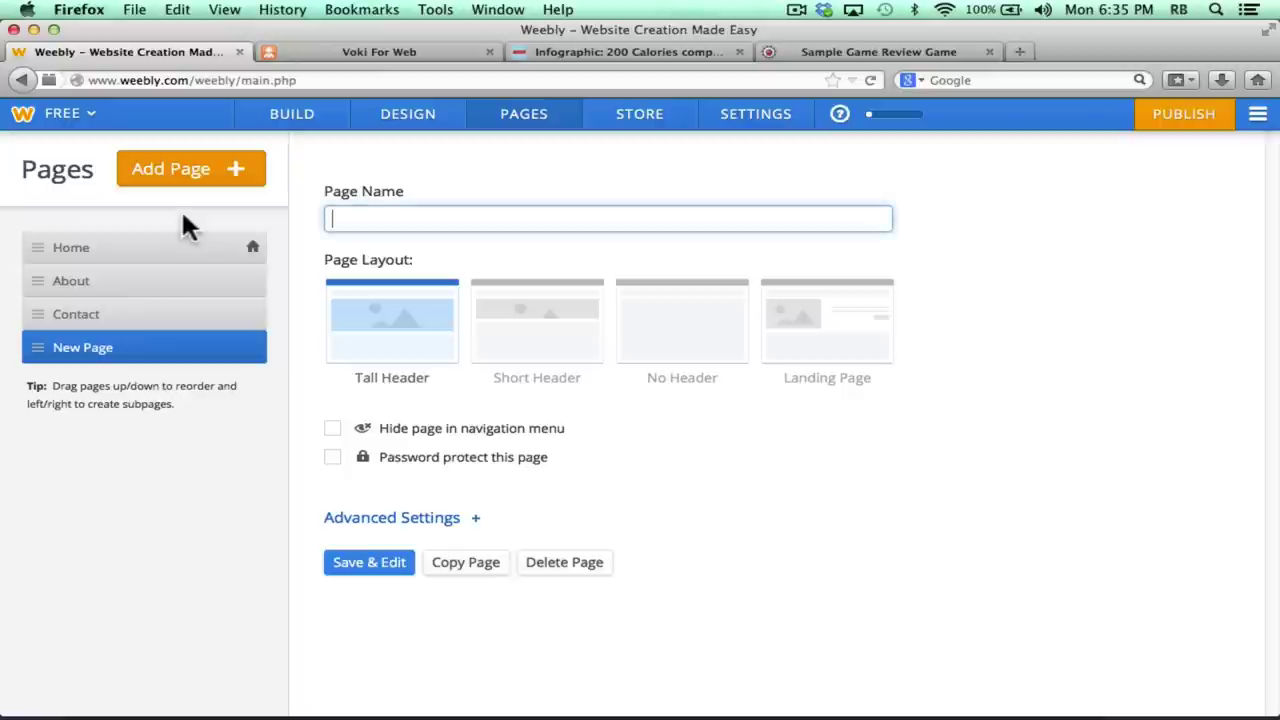
type("Homework")
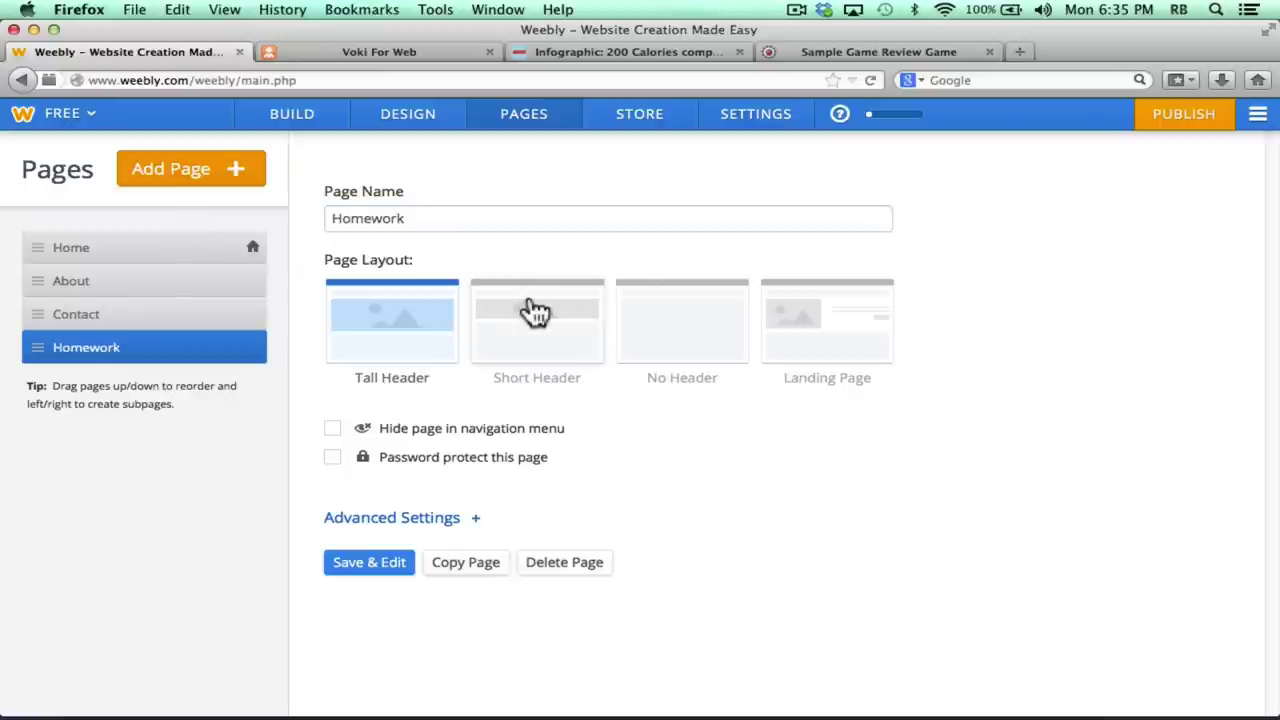
left_click(536, 312)
left_click(794, 314)
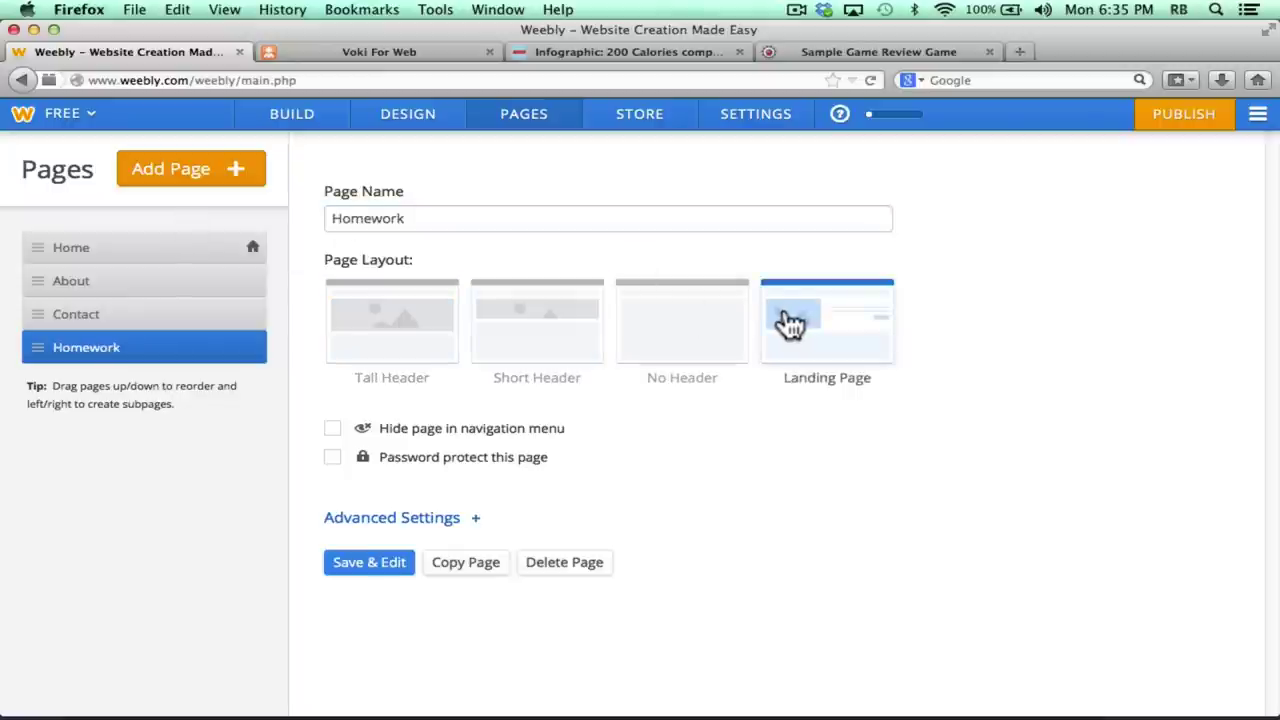
Save the Homework page settings and return to editing the site.
left_click(369, 563)
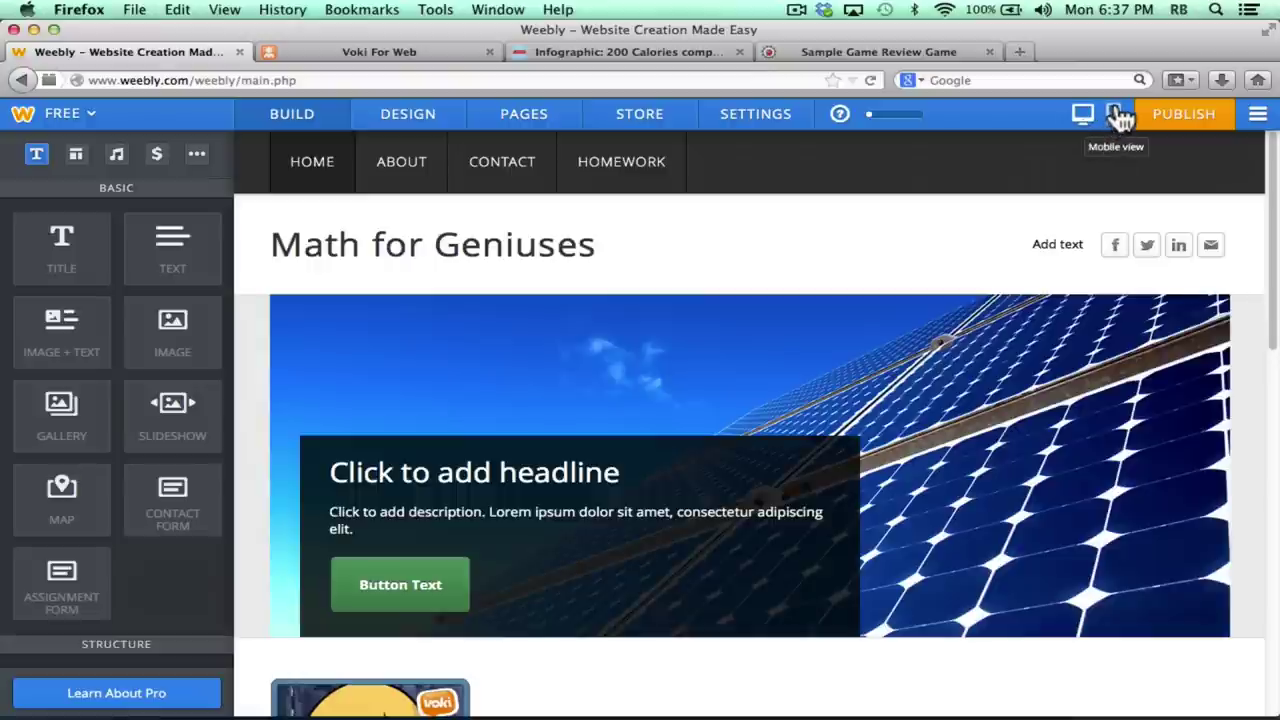
Preview the home page in mobile view, and review its desktop version from the header down to the assignment form.
left_click(1118, 116)
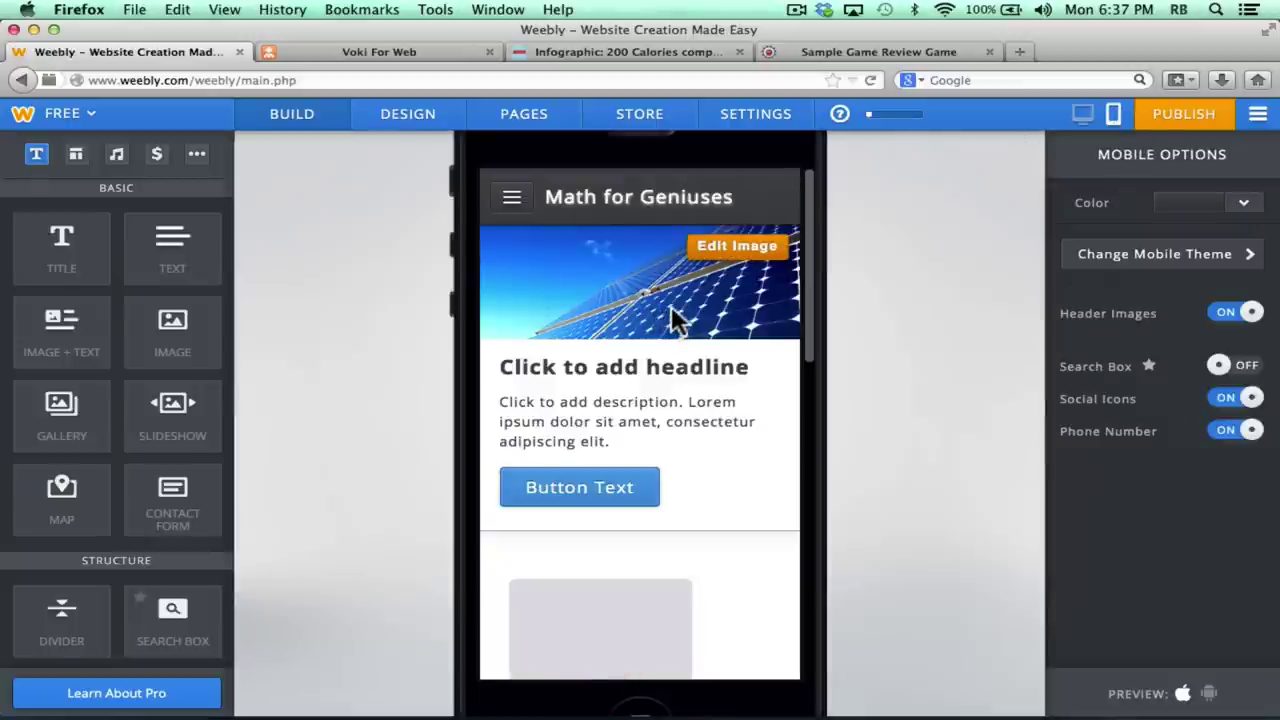
scroll(686, 320, "down", 5)
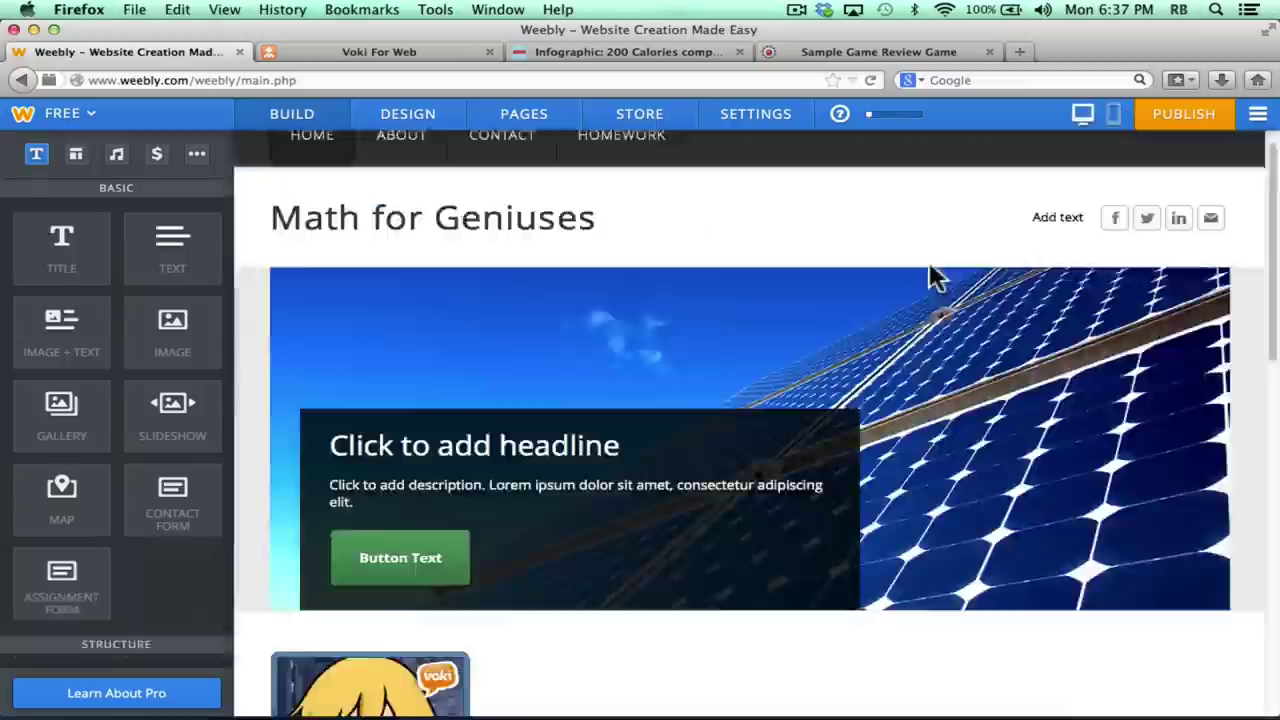
scroll(930, 278, "down", 10)
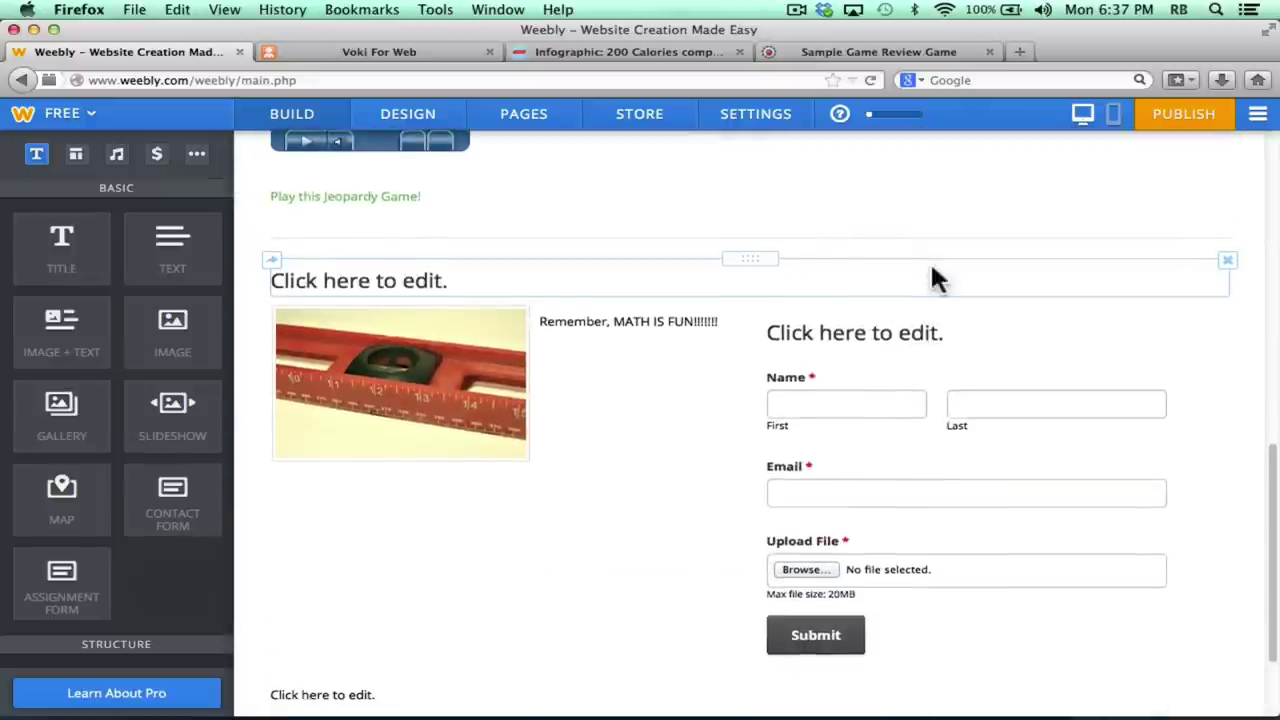
scroll(933, 280, "down", 2)
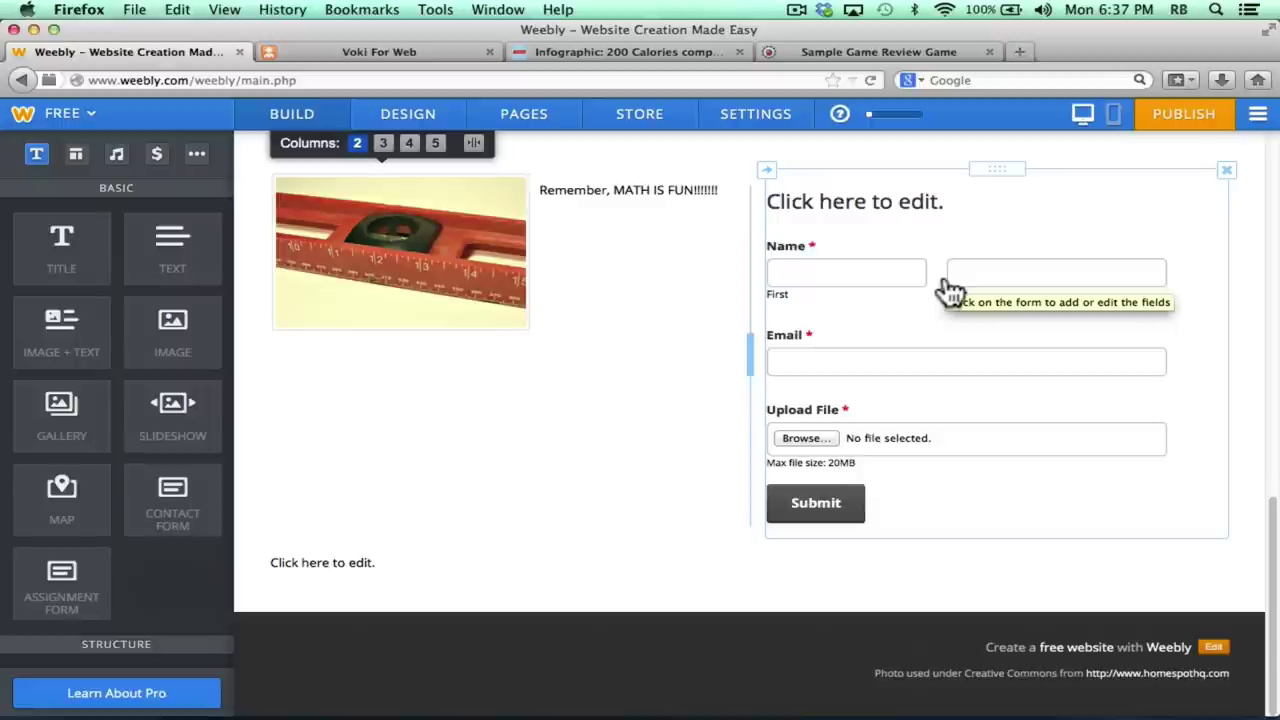
scroll(980, 286, "up", 2)
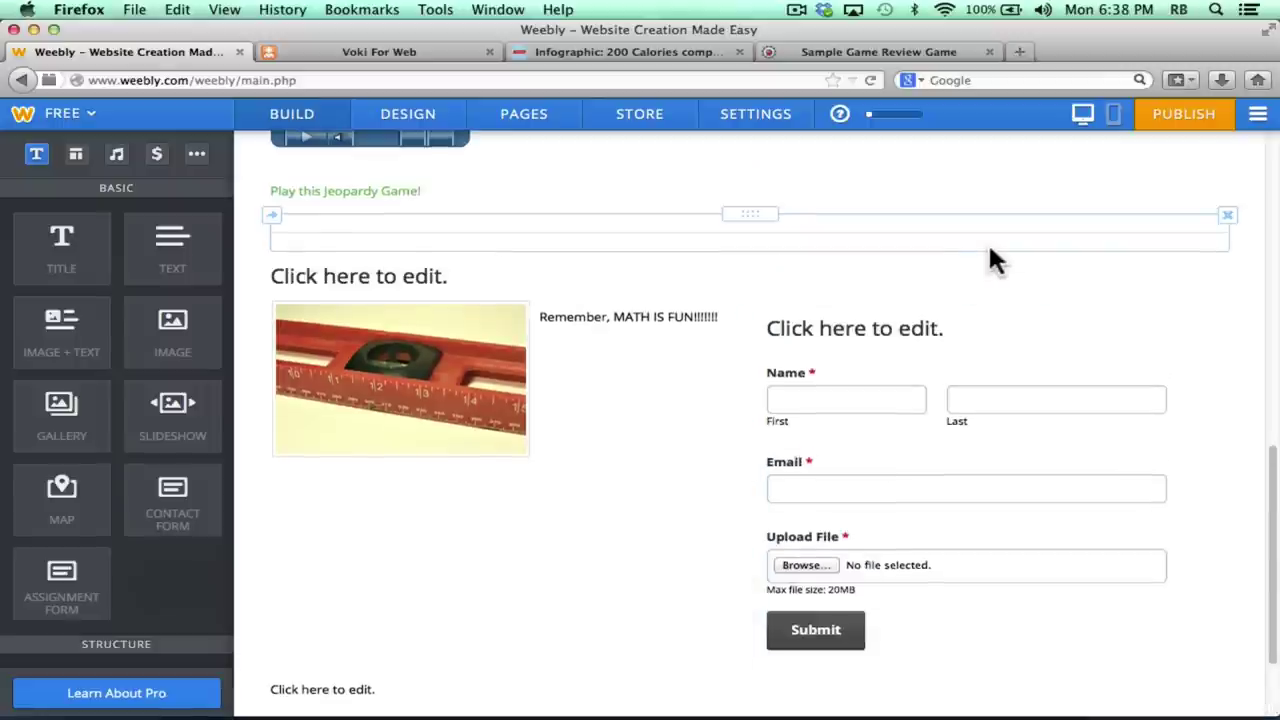
scroll(990, 258, "up", 10)
Publish the site on the free Weebly subdomain mathforgeniuses.weebly.com.
left_click(1185, 115)
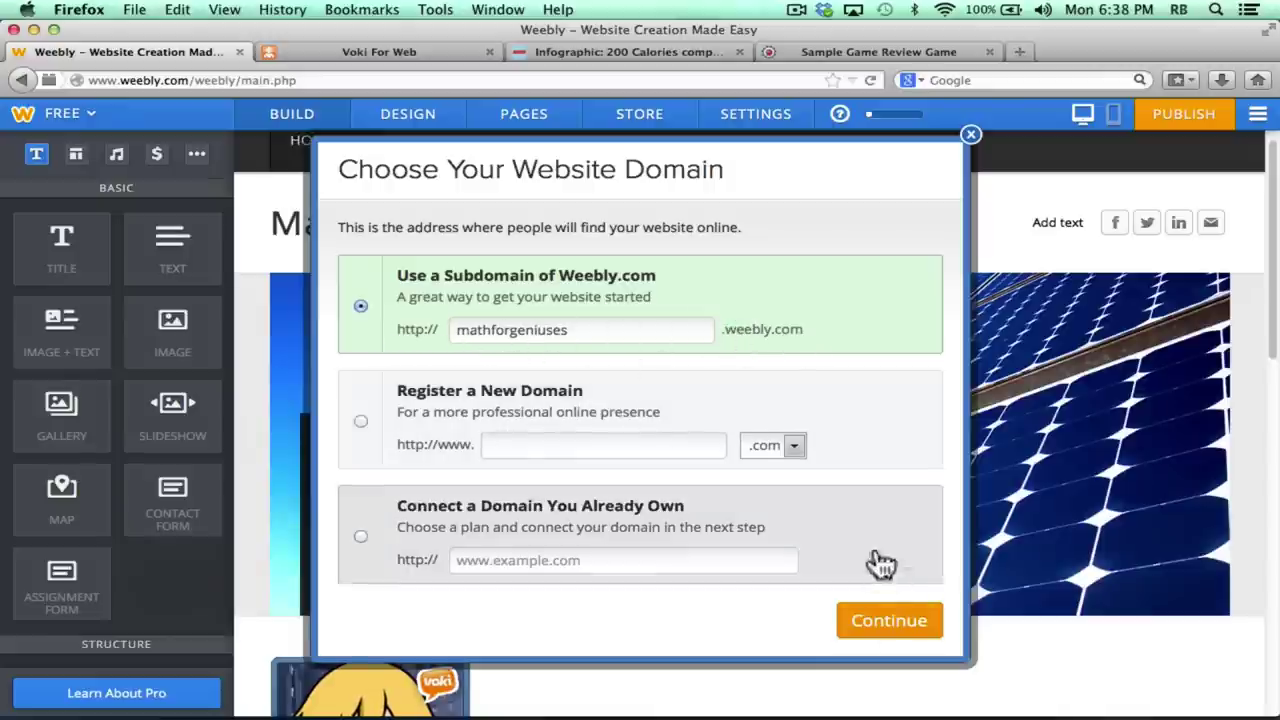
left_click(900, 622)
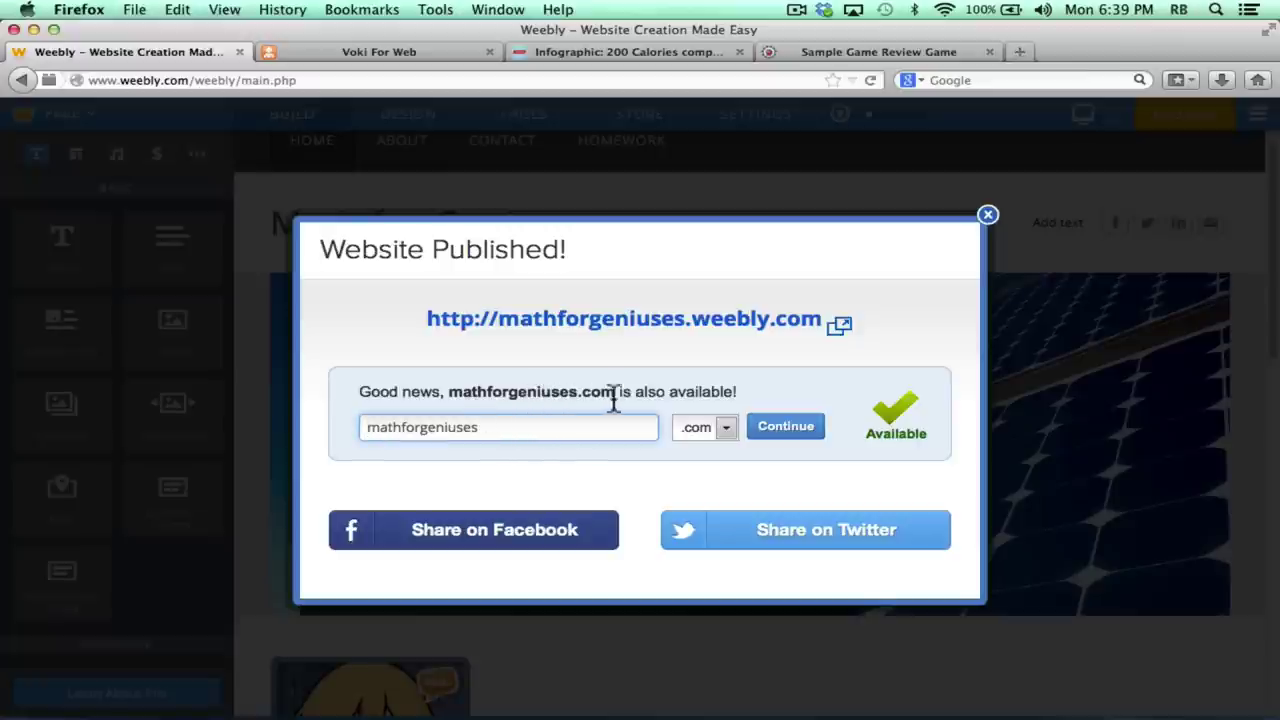
View the registration offer for the mathforgeniuses.com domain and close it without buying.
left_click(786, 430)
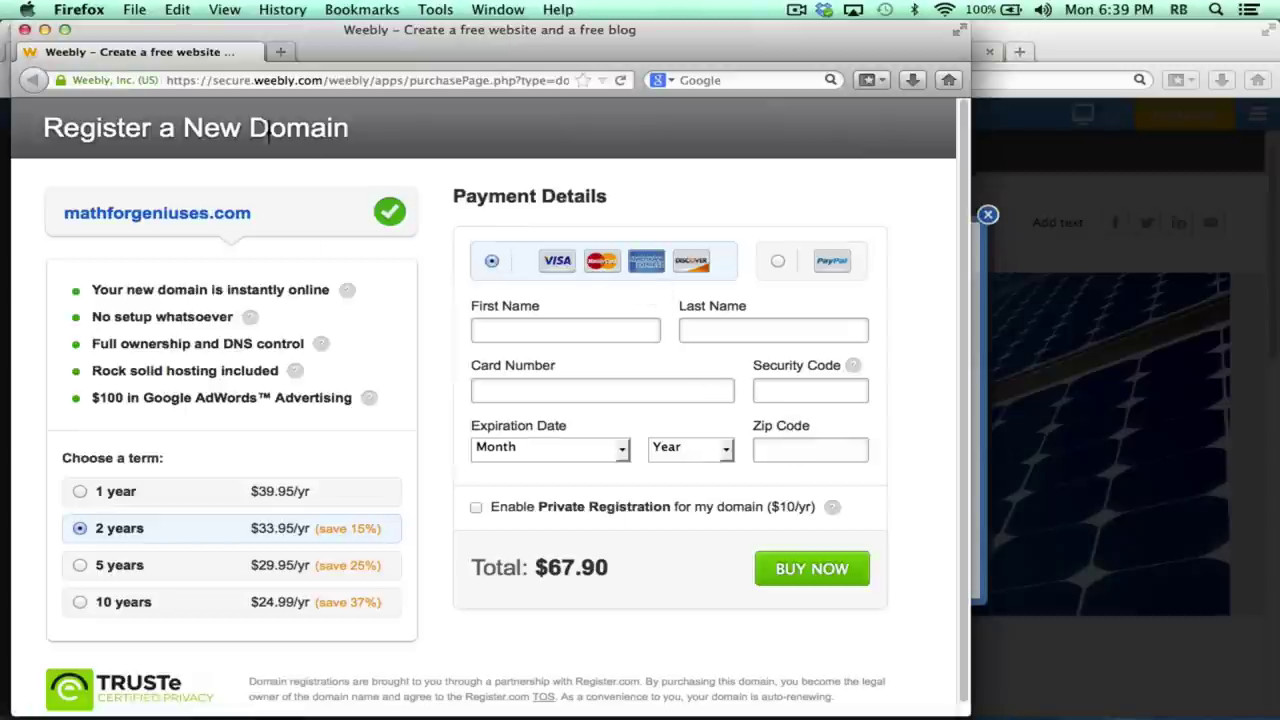
left_click(24, 30)
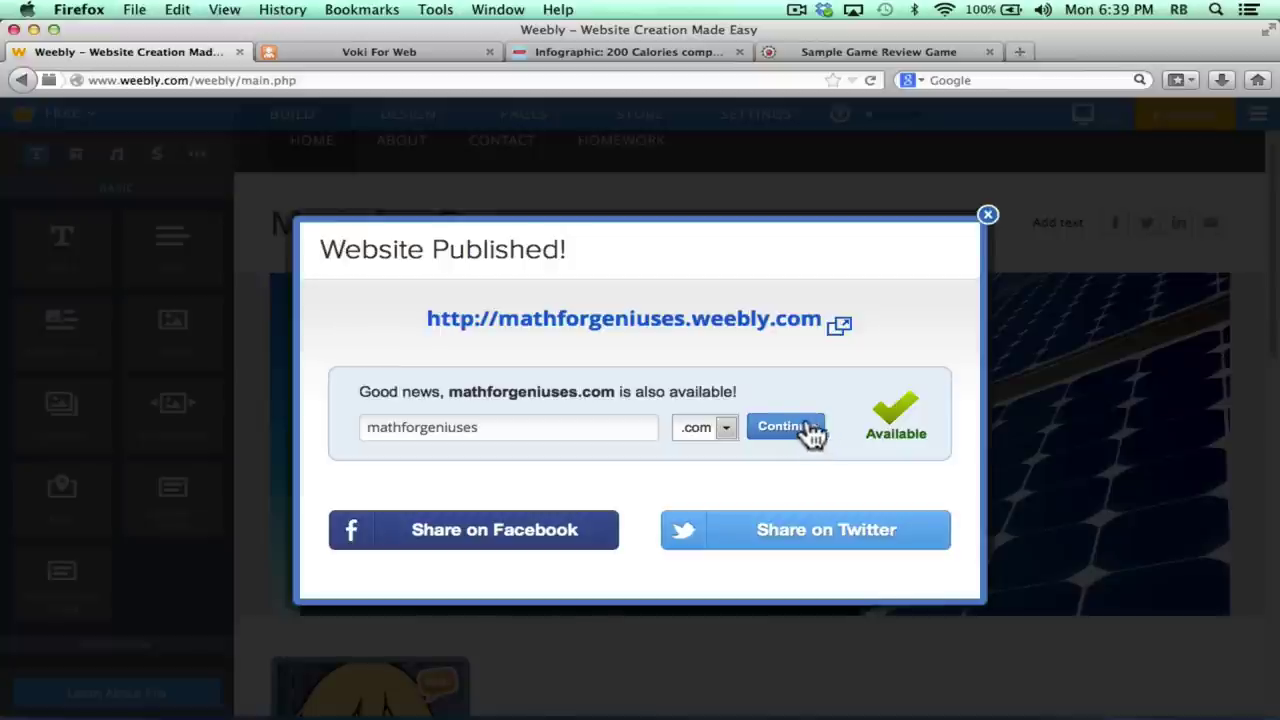
Open the published site at mathforgeniuses.weebly.com, visit its About, Contact and Home pages, and select its web address.
left_click(745, 322)
mouse_move(1272, 262)
left_mouse_down()
mouse_move(1272, 434)
mouse_move(1272, 237)
left_mouse_up()
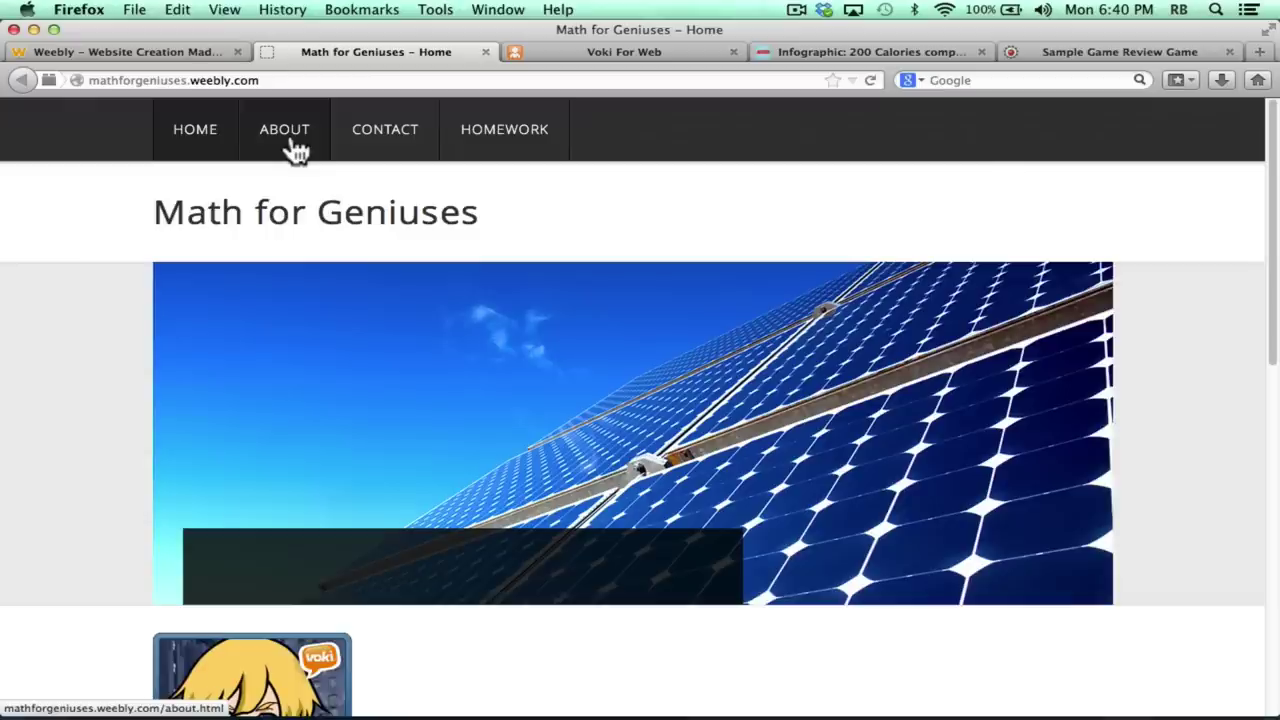
left_click(290, 141)
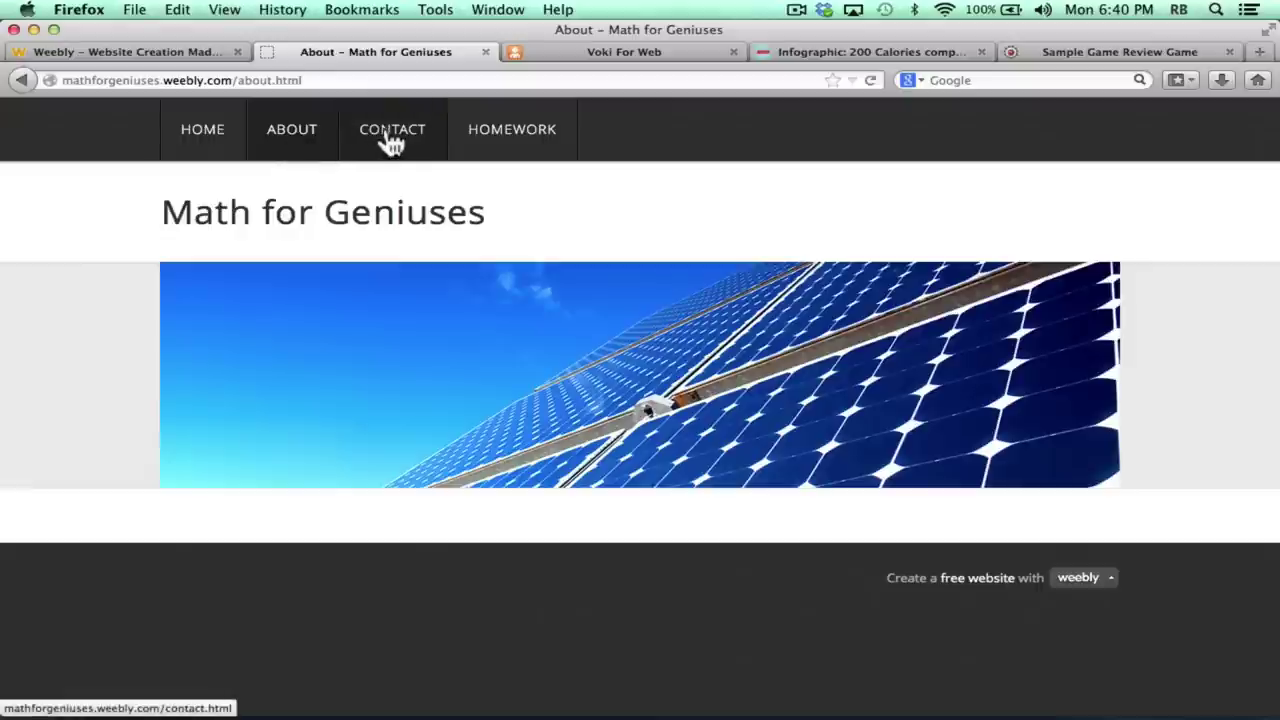
left_click(392, 142)
left_click(202, 130)
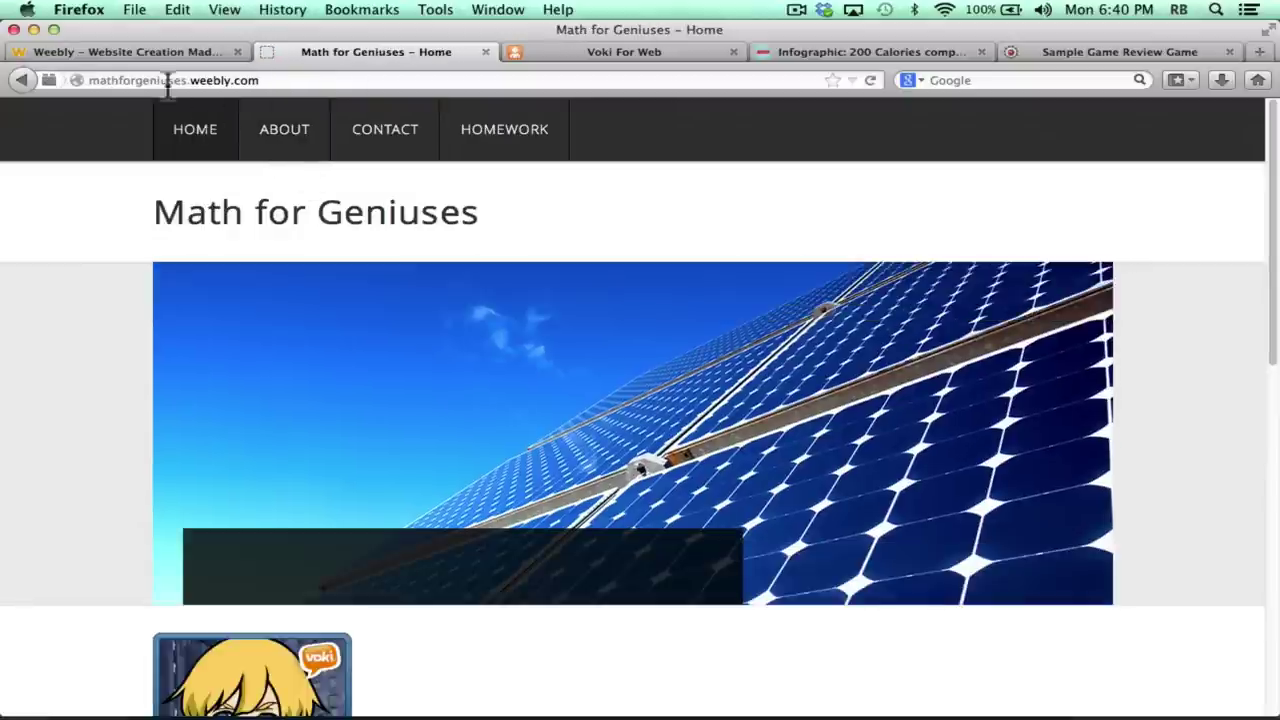
left_click(91, 80)
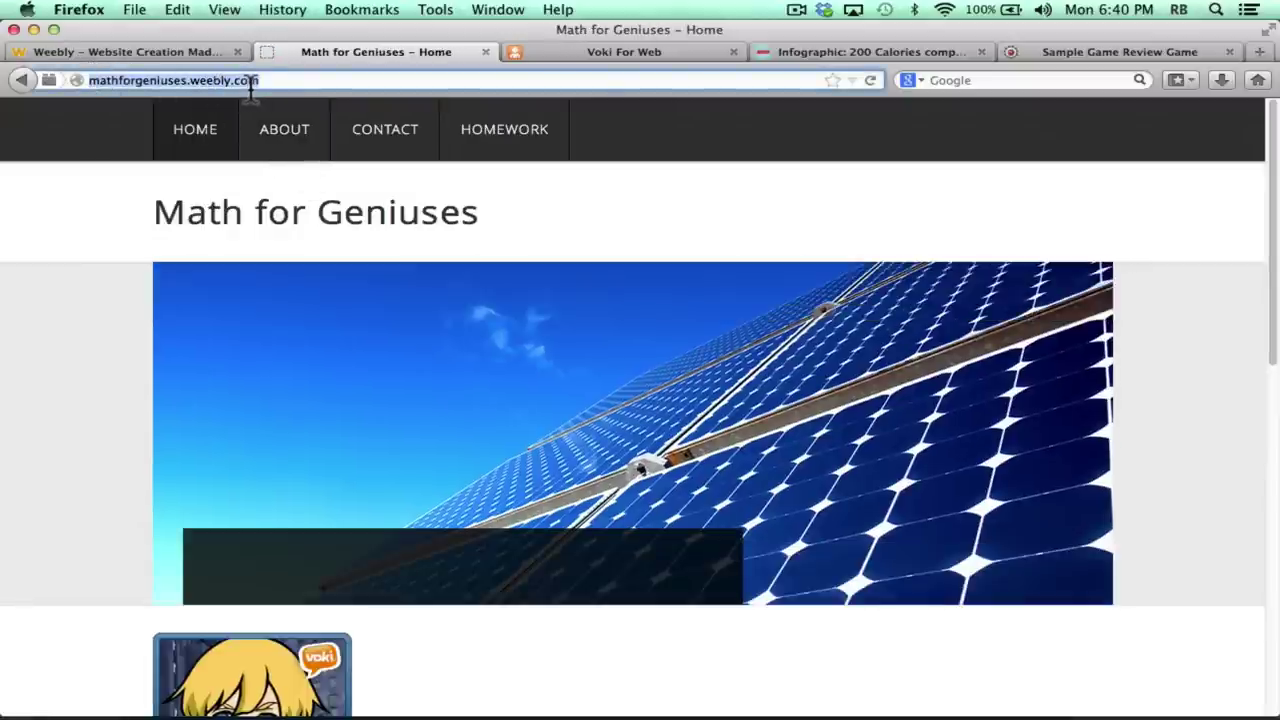